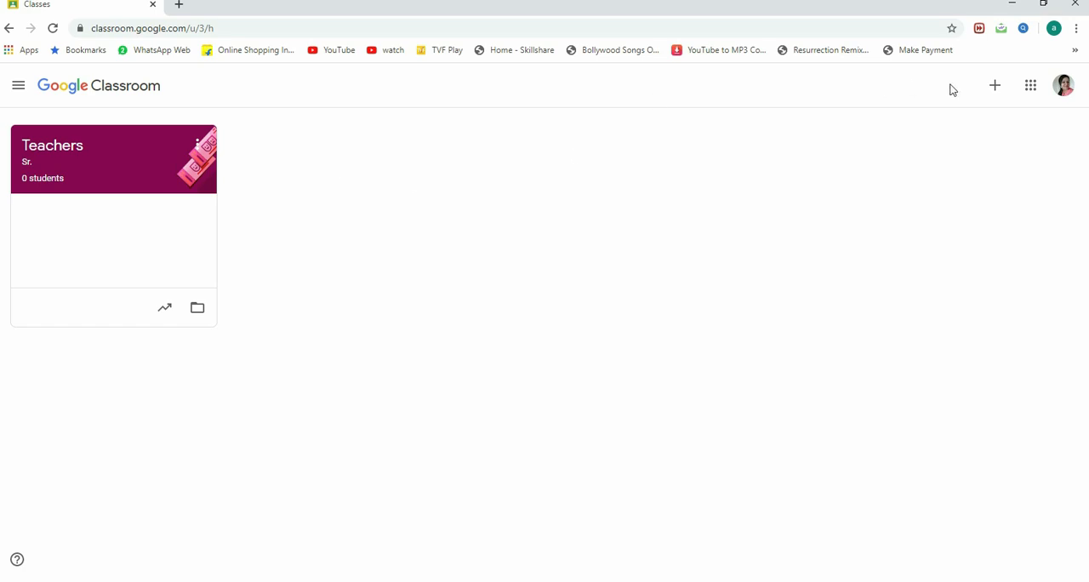
Step: Start creating a new class and accept the notice about not using Classroom at a school with students
{"action": "left_click", "coordinate": [994, 87]}
{"action": "left_click", "coordinate": [977, 146]}
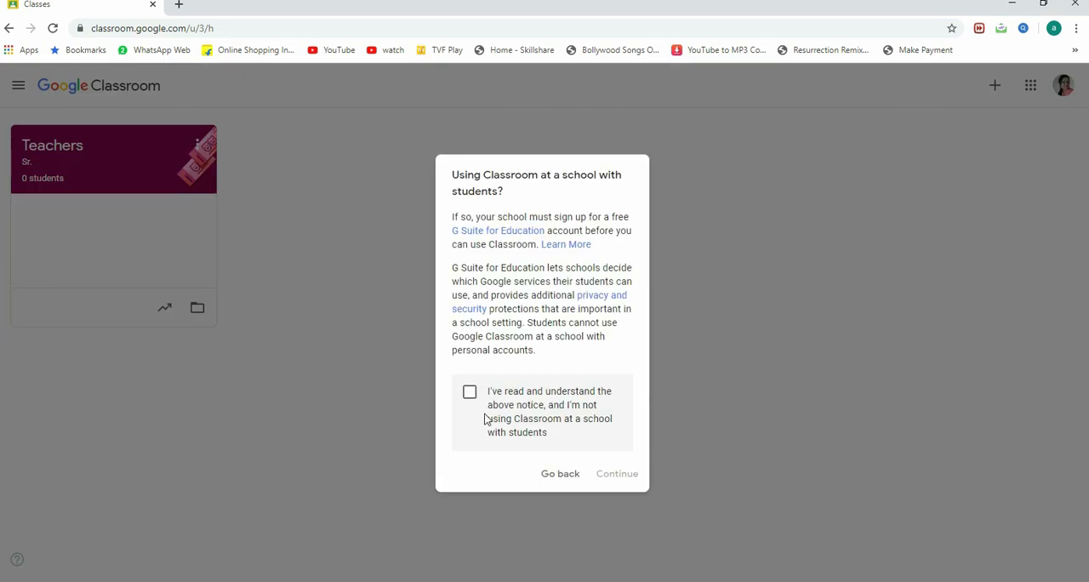
{"action": "left_click", "coordinate": [469, 393]}
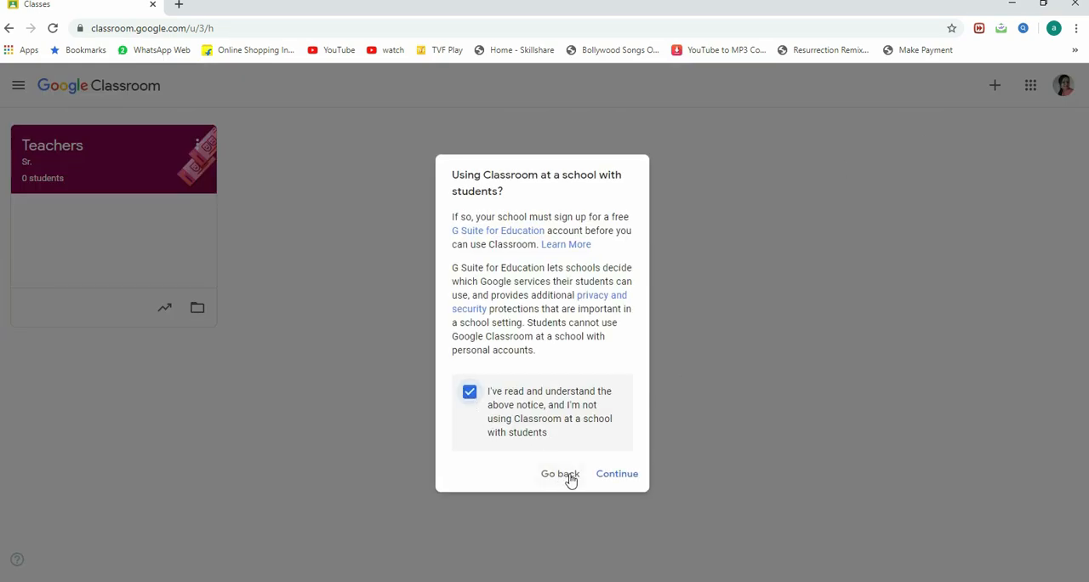
{"action": "left_click", "coordinate": [615, 478]}
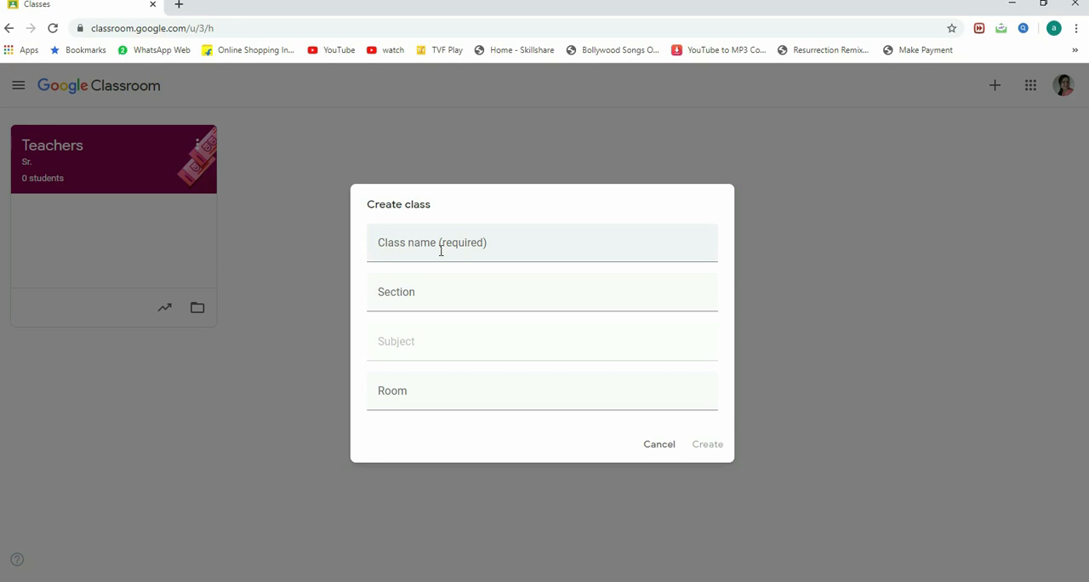
Step: Create the class with the name VI and the subject English, and dismiss the student invitation hint
{"action": "left_click", "coordinate": [501, 251]}
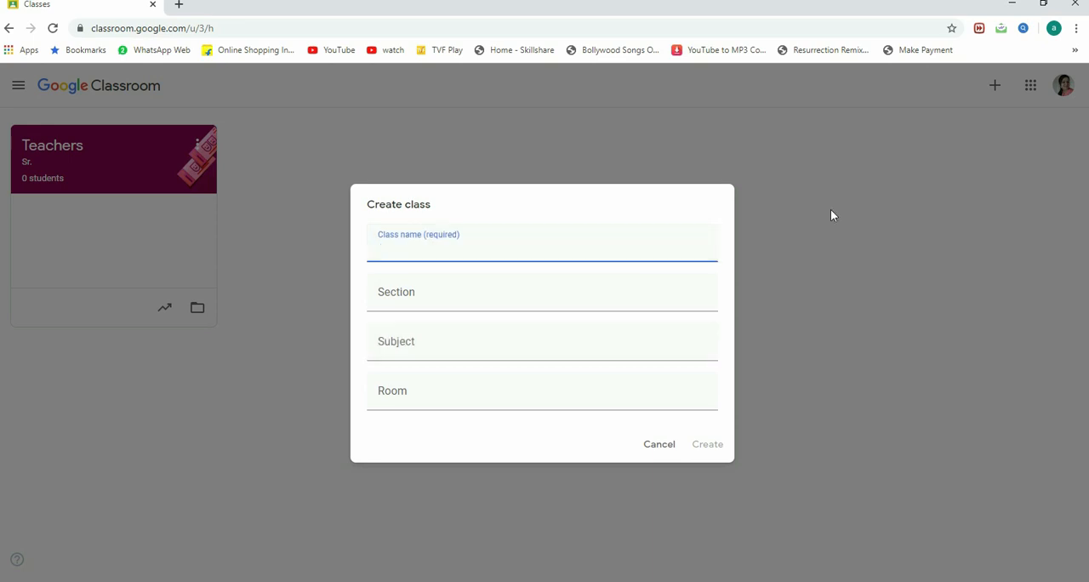
{"action": "type", "text": "VI"}
{"action": "left_click", "coordinate": [419, 295]}
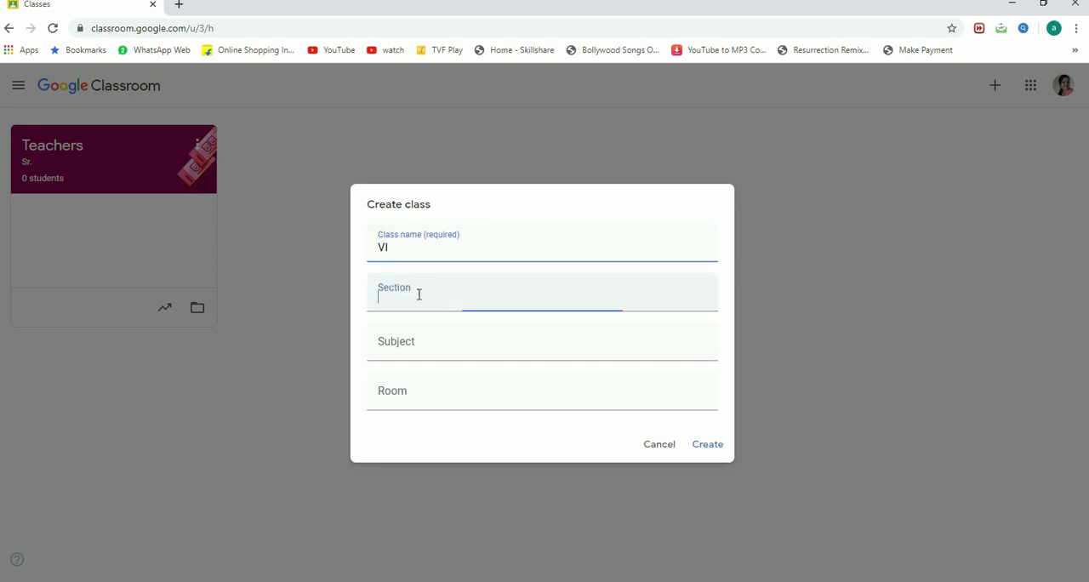
{"action": "left_click", "coordinate": [417, 347]}
{"action": "type", "text": "English"}
{"action": "left_click", "coordinate": [633, 414]}
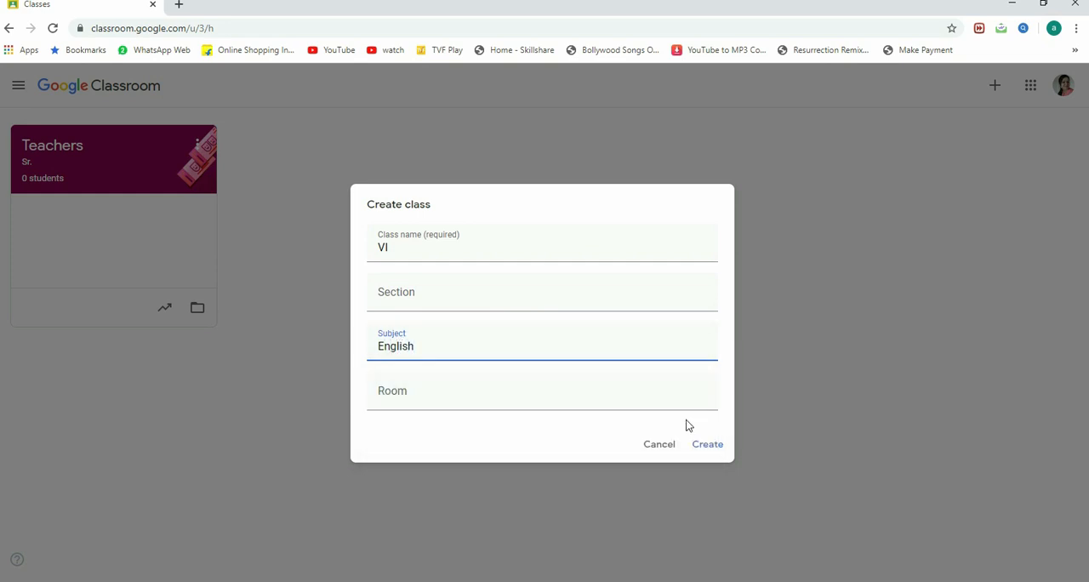
{"action": "left_click", "coordinate": [694, 444]}
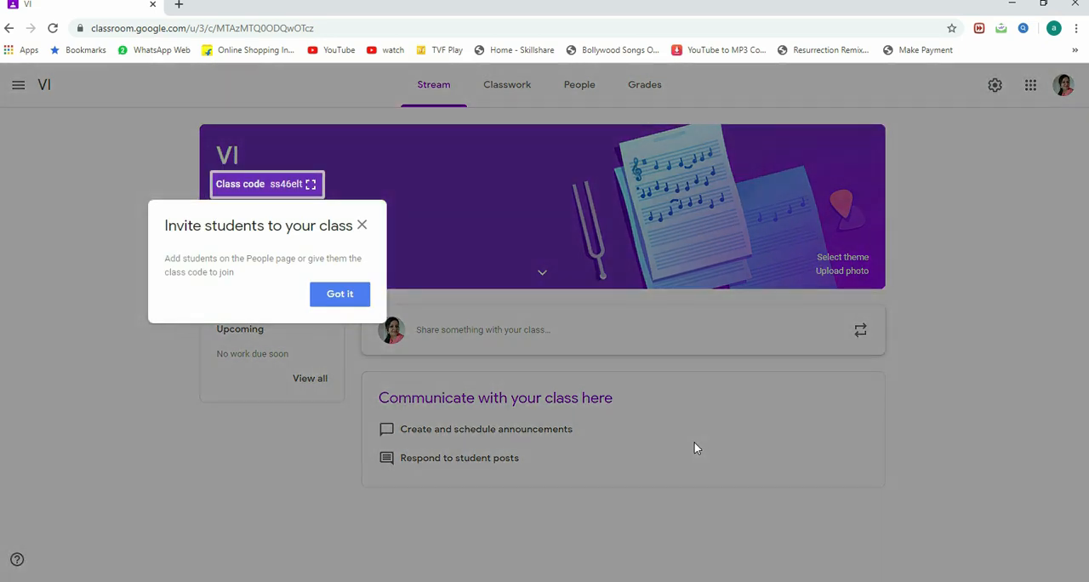
{"action": "left_click", "coordinate": [347, 296]}
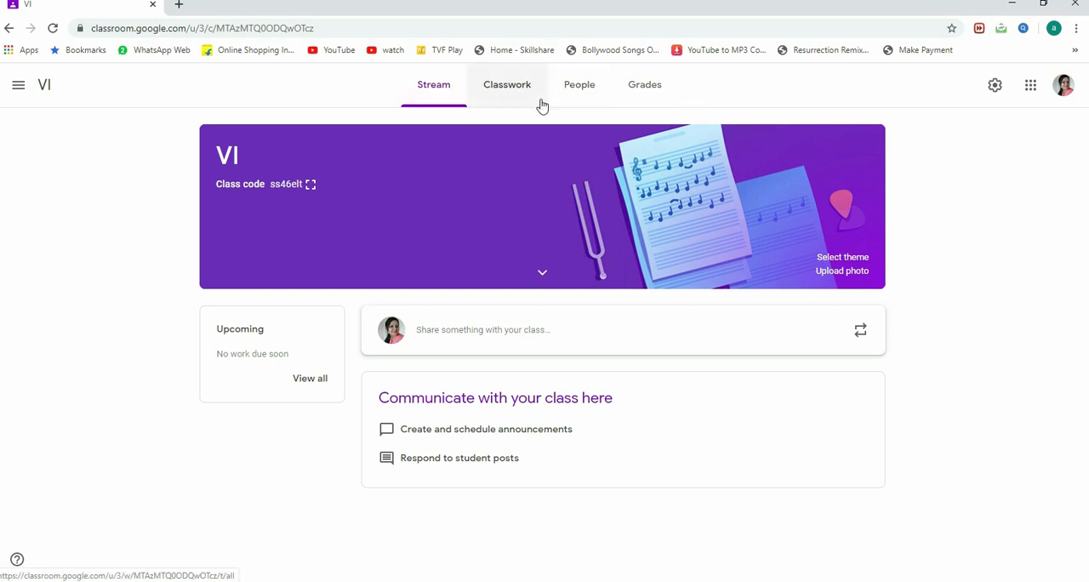
Step: Start a new classwork assignment for the class and title it "Unit Test"
{"action": "left_click", "coordinate": [513, 94]}
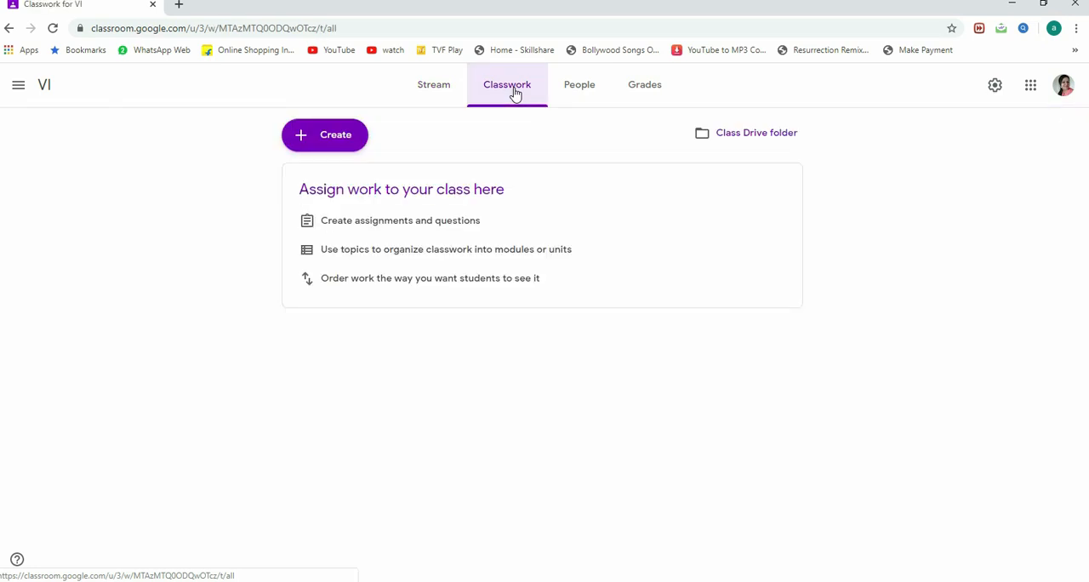
{"action": "left_click", "coordinate": [337, 142]}
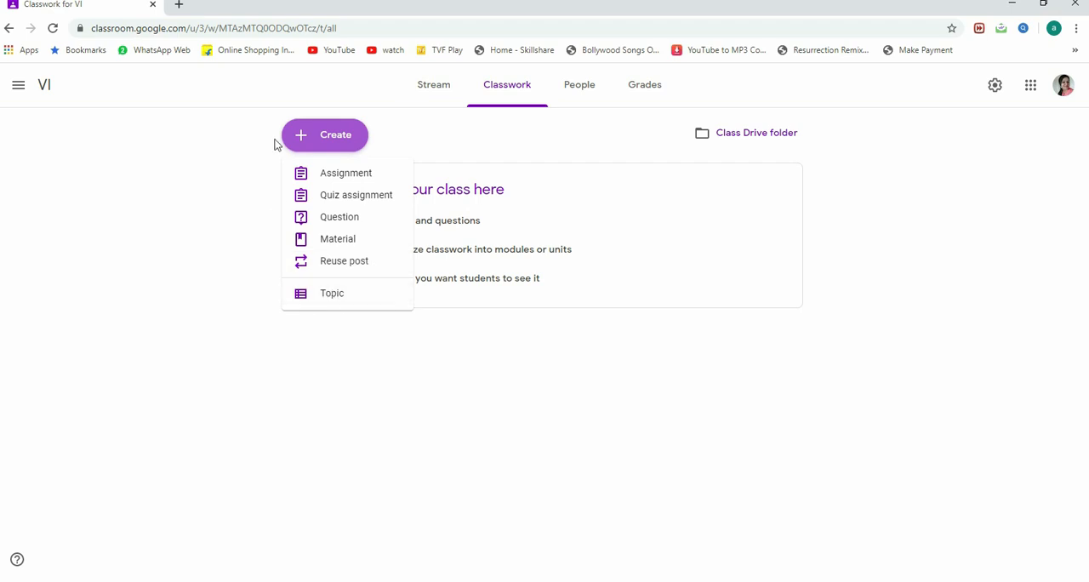
{"action": "left_click", "coordinate": [343, 179]}
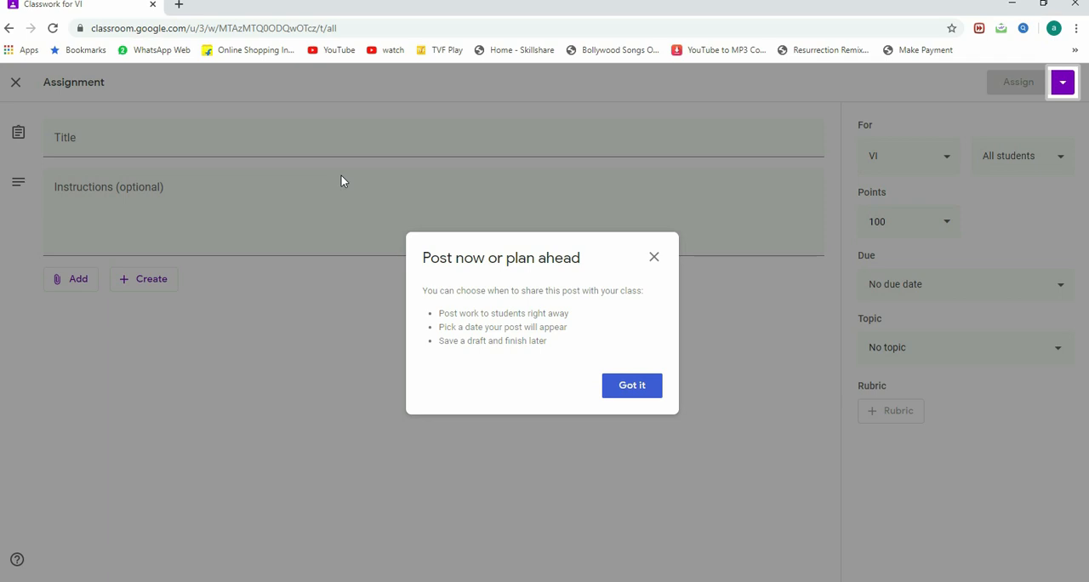
{"action": "left_click", "coordinate": [633, 390]}
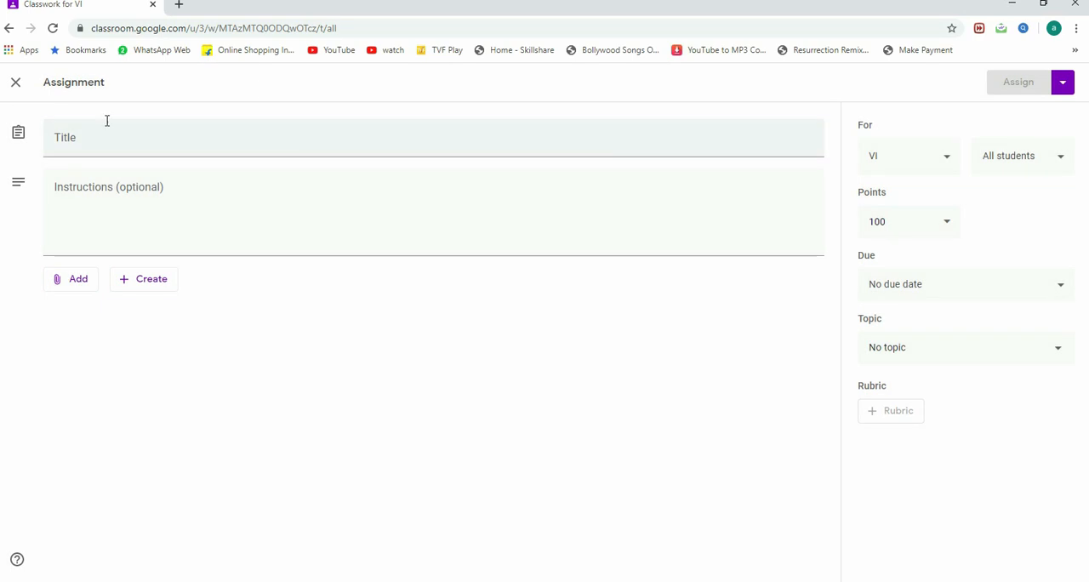
{"action": "left_click", "coordinate": [69, 138]}
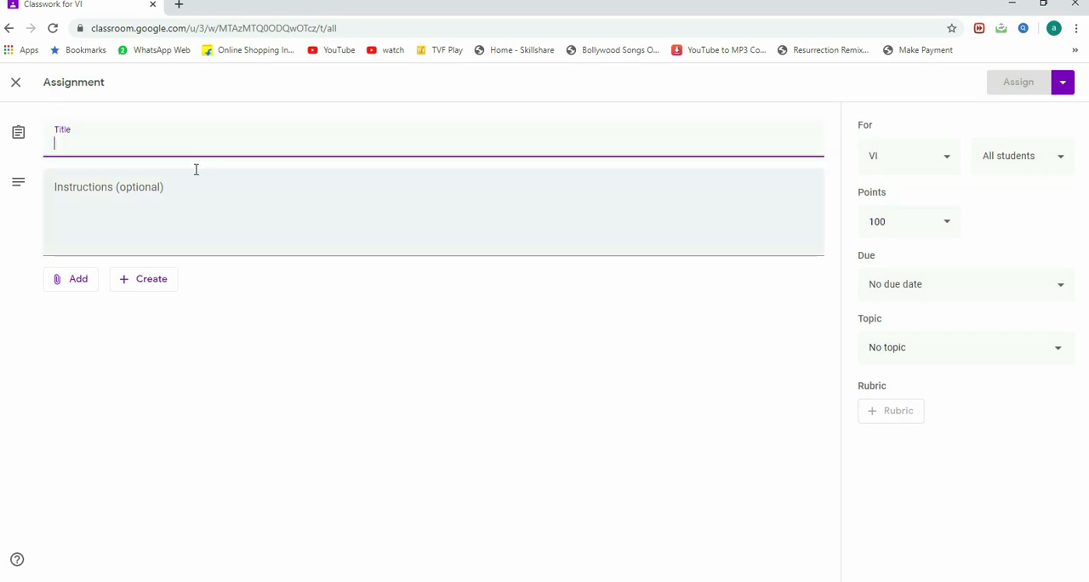
{"action": "type", "text": "Unit "}
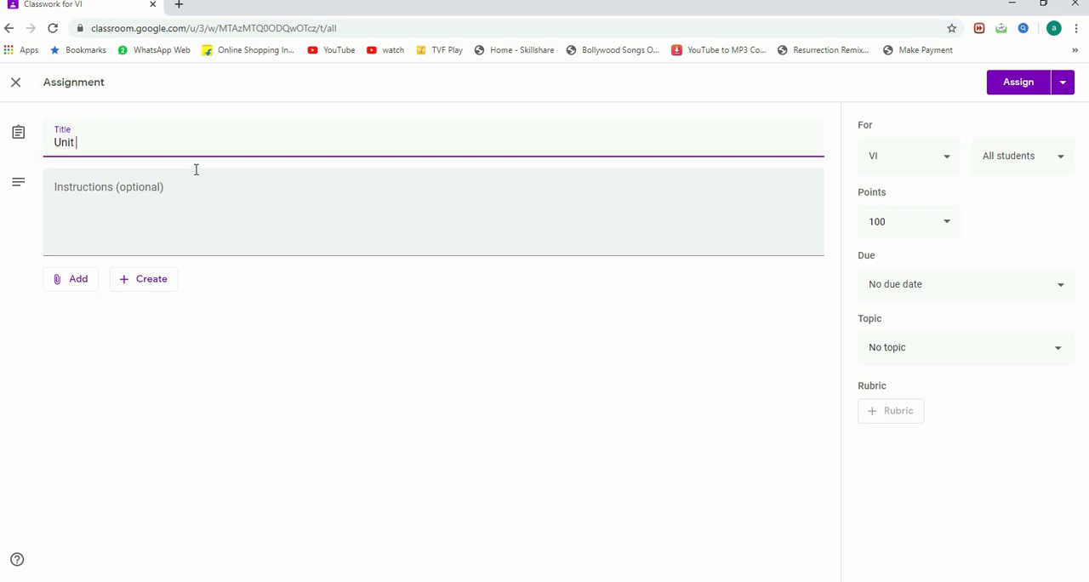
{"action": "type", "text": "Test"}
Step: Enter the assignment instructions "Attempt all the questions." and, on a second line, "Read the question carefully before attempting."
{"action": "left_click", "coordinate": [85, 204]}
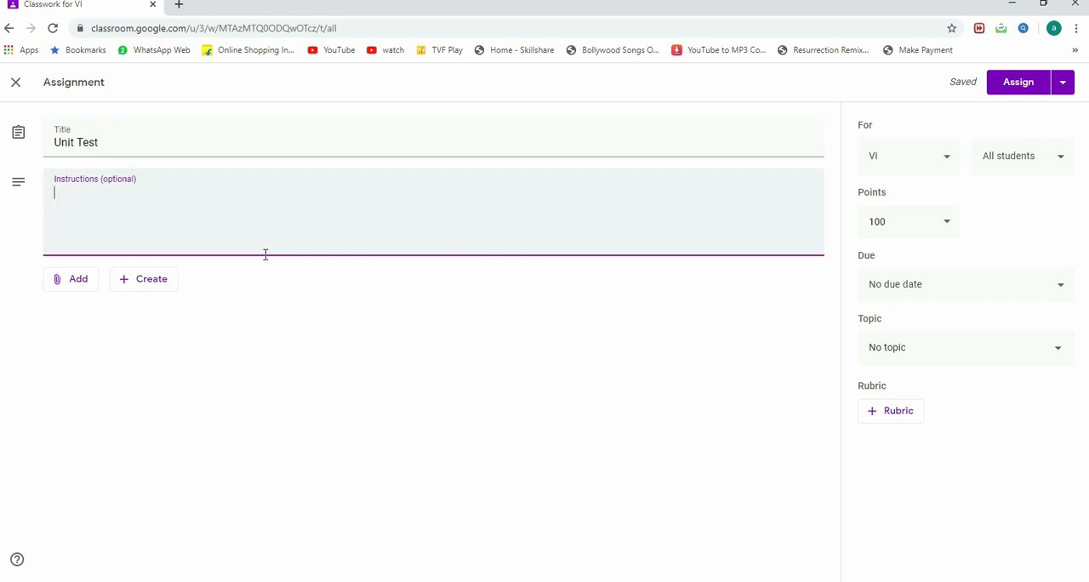
{"action": "type", "text": "Attempt all the qu"}
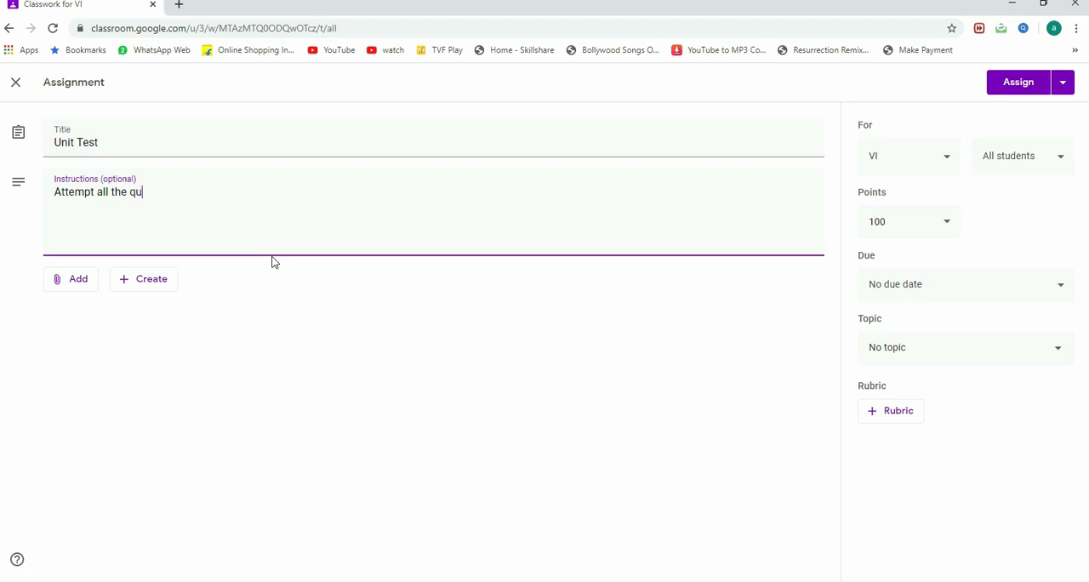
{"action": "type", "text": "estions."}
{"action": "key", "text": "Return"}
{"action": "type", "text": "Read the instru"}
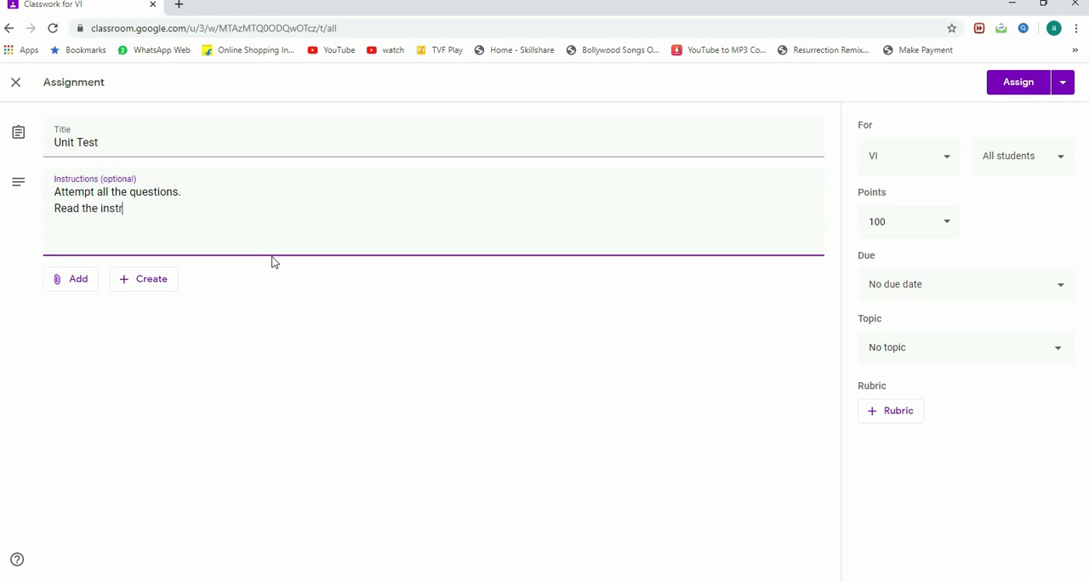
{"action": "key", "text": "BackSpace"}
{"action": "key", "text": "BackSpace"}
{"action": "key", "text": "BackSpace"}
{"action": "key", "text": "BackSpace"}
{"action": "key", "text": "BackSpace"}
{"action": "type", "text": "question carefully befo"}
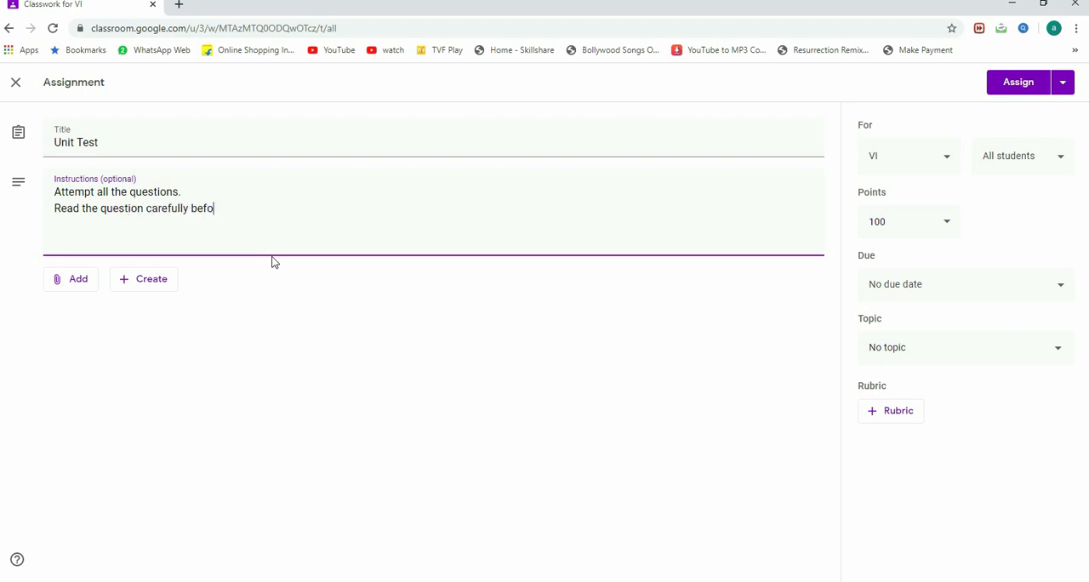
{"action": "type", "text": "re attempting."}
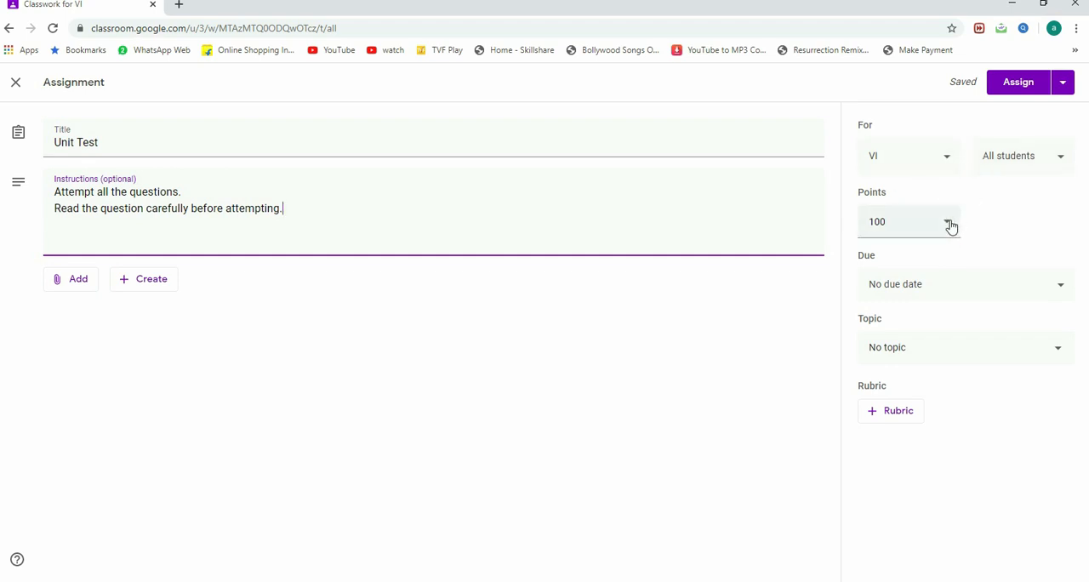
Step: Set the assignment's points to 10
{"action": "left_click", "coordinate": [907, 221]}
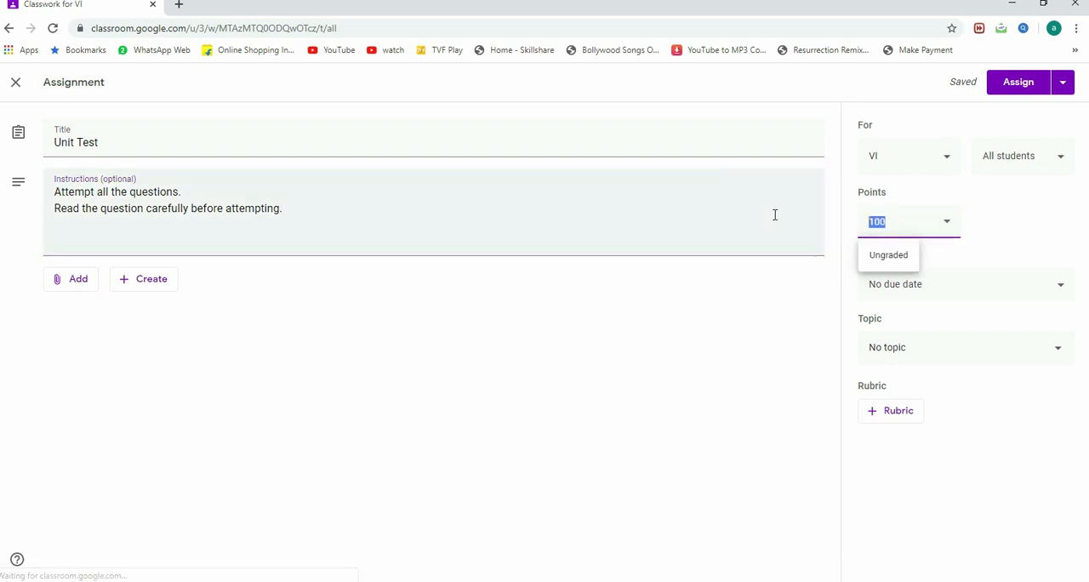
{"action": "type", "text": "10"}
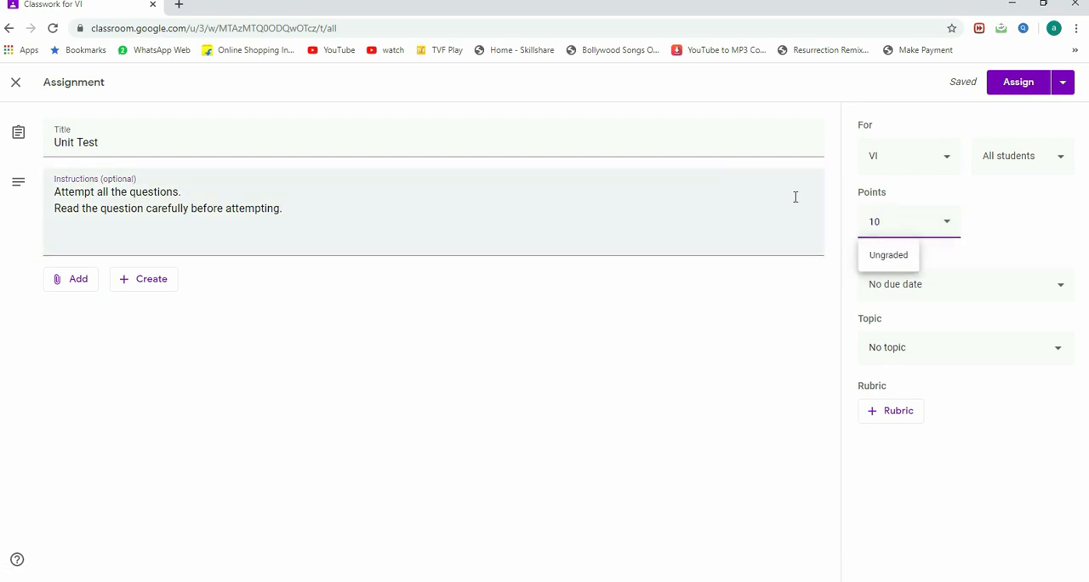
{"action": "left_click", "coordinate": [721, 435]}
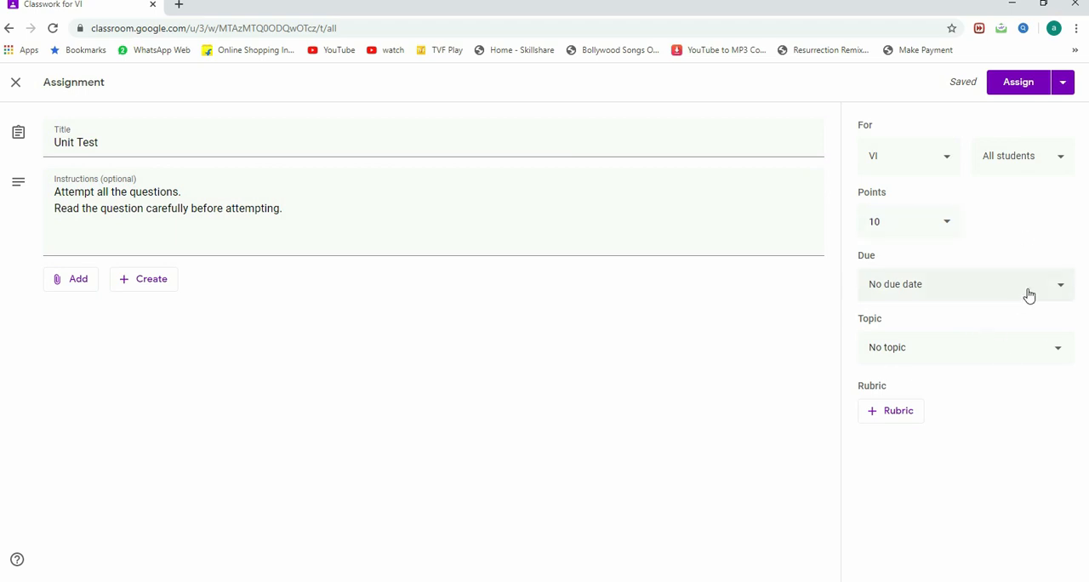
Step: Set the assignment's due date to May 25, 2020 and its due time to 9:00 AM
{"action": "left_click", "coordinate": [1065, 294]}
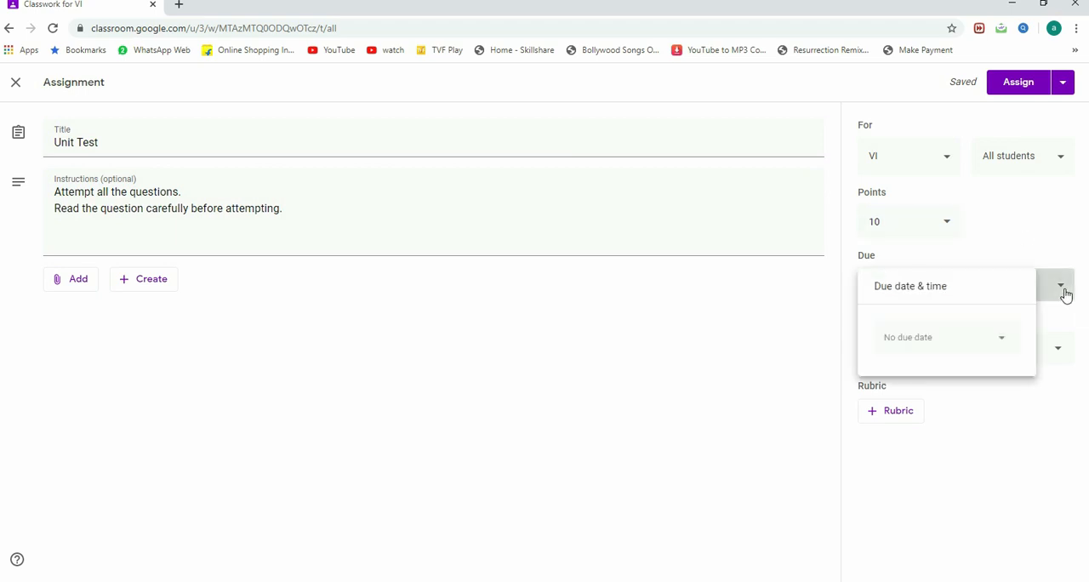
{"action": "left_click", "coordinate": [957, 346]}
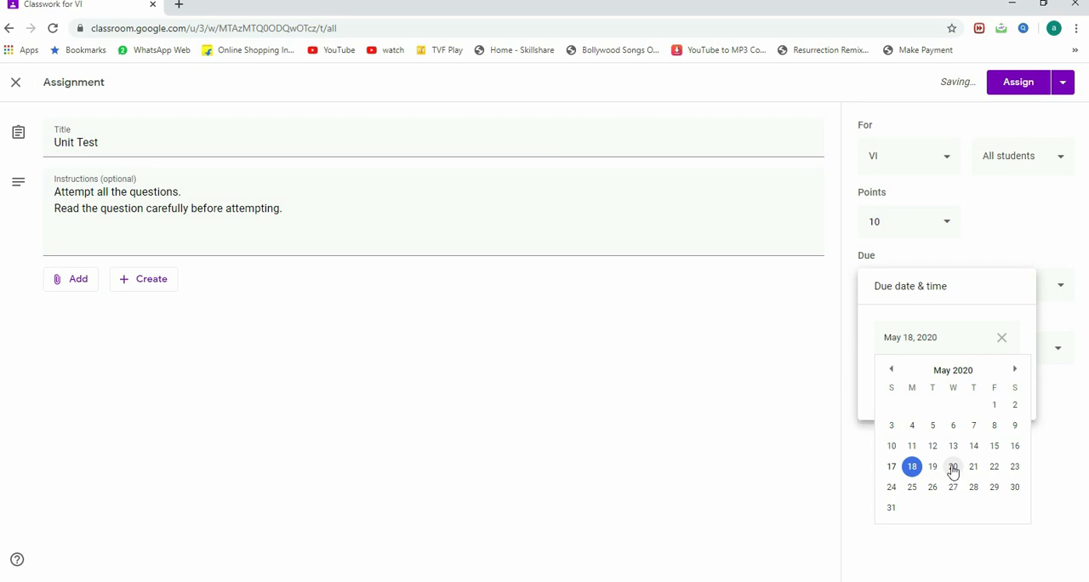
{"action": "left_click", "coordinate": [912, 488]}
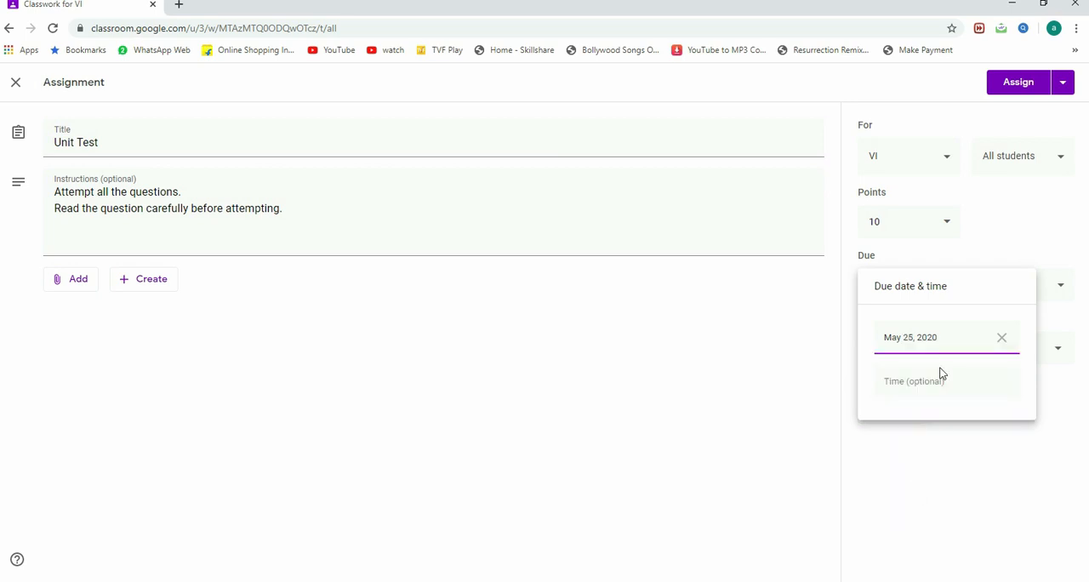
{"action": "left_click", "coordinate": [914, 387]}
{"action": "type", "text": "9:00 PM"}
{"action": "key", "text": "BackSpace"}
{"action": "type", "text": "AM"}
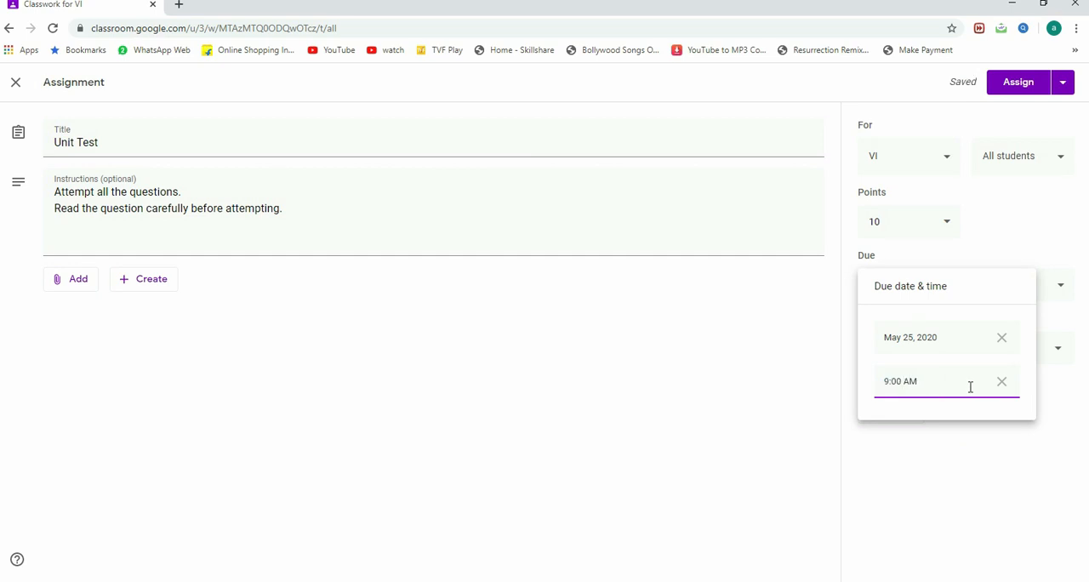
{"action": "left_click", "coordinate": [889, 448]}
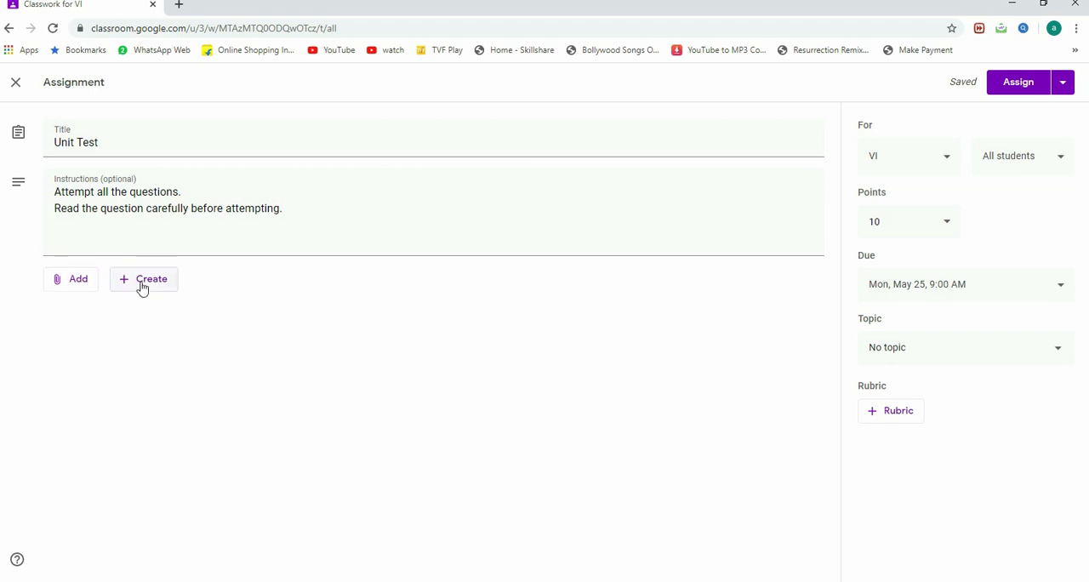
Step: Create a new Google Form from the assignment and dismiss the offered Forms tour
{"action": "left_click", "coordinate": [78, 290]}
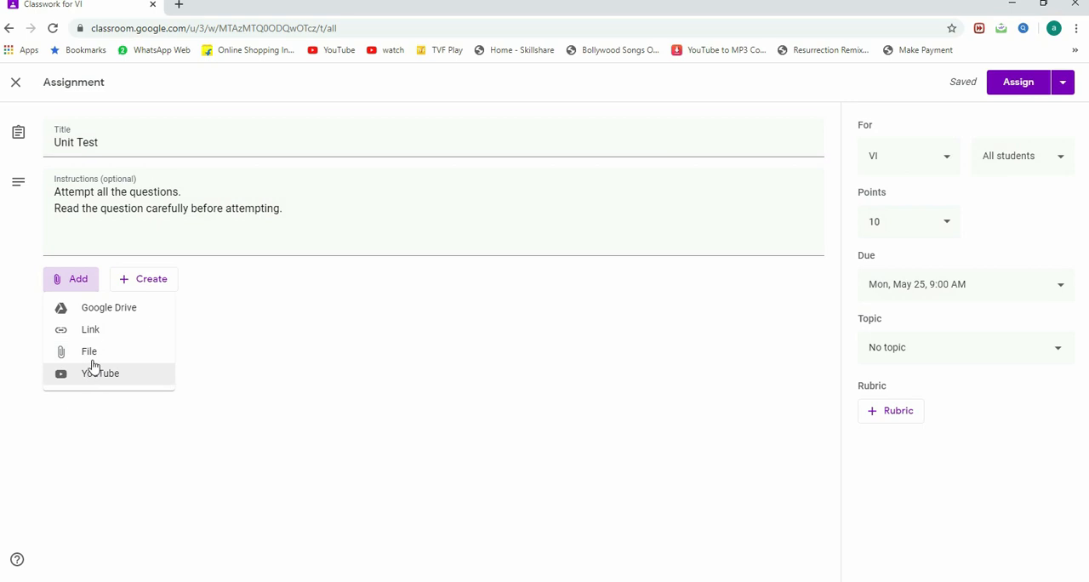
{"action": "left_click", "coordinate": [168, 282]}
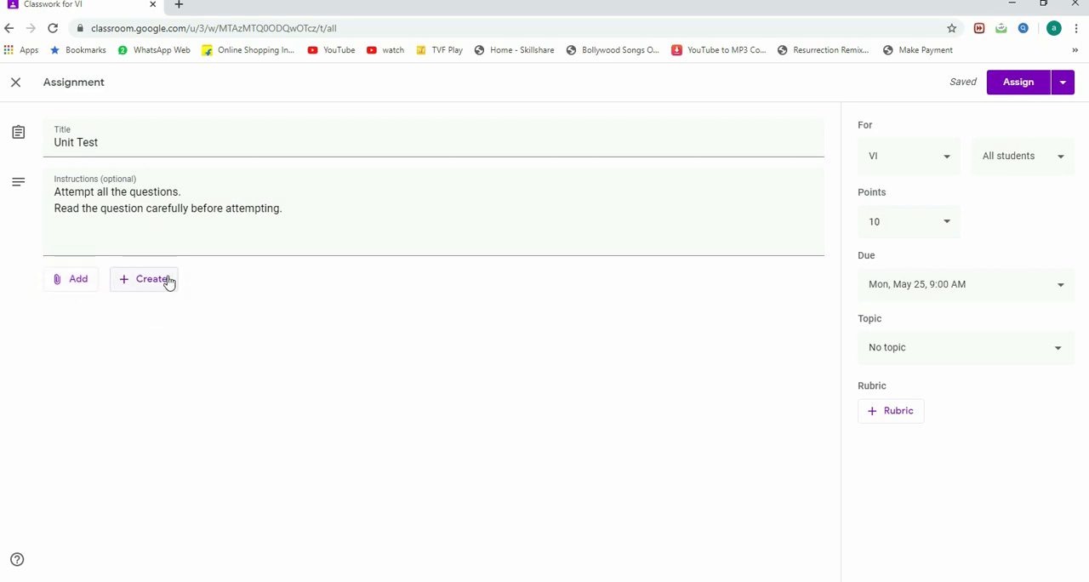
{"action": "left_click", "coordinate": [167, 282]}
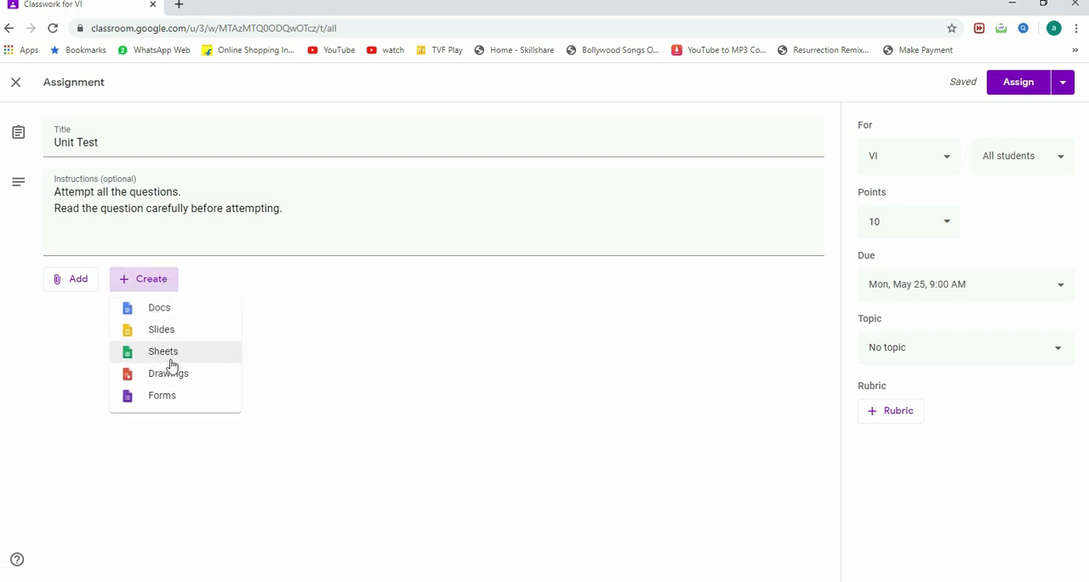
{"action": "left_click", "coordinate": [207, 405]}
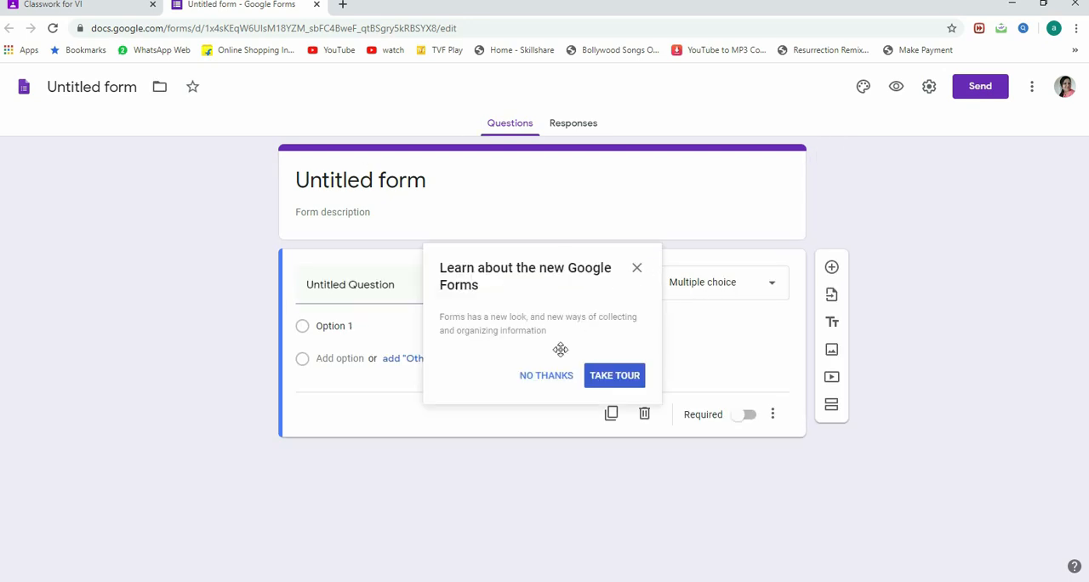
{"action": "left_click", "coordinate": [637, 269]}
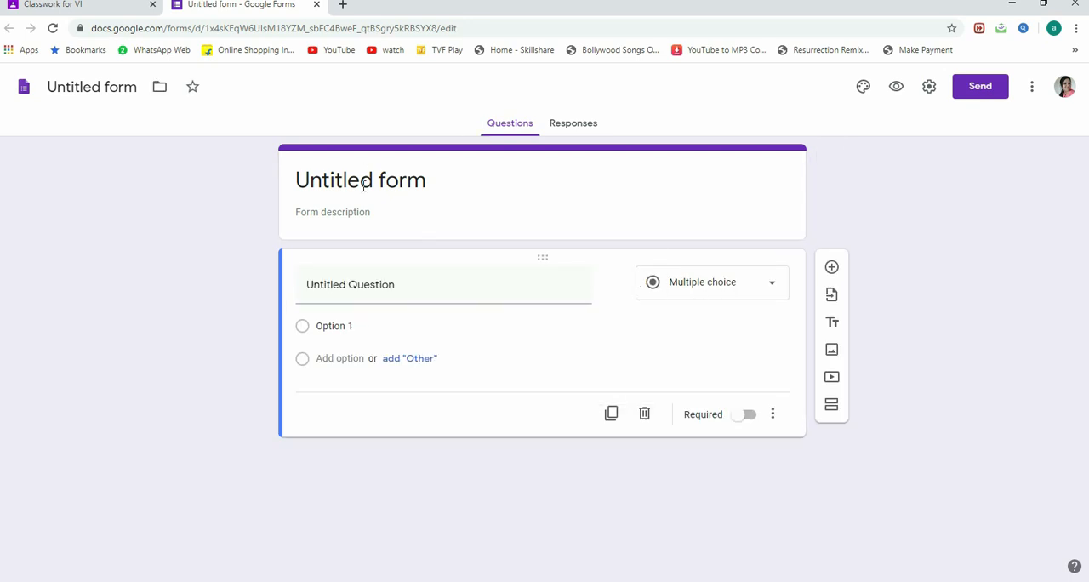
Step: Title the form "English Unit Test 1"
{"action": "left_click", "coordinate": [365, 182]}
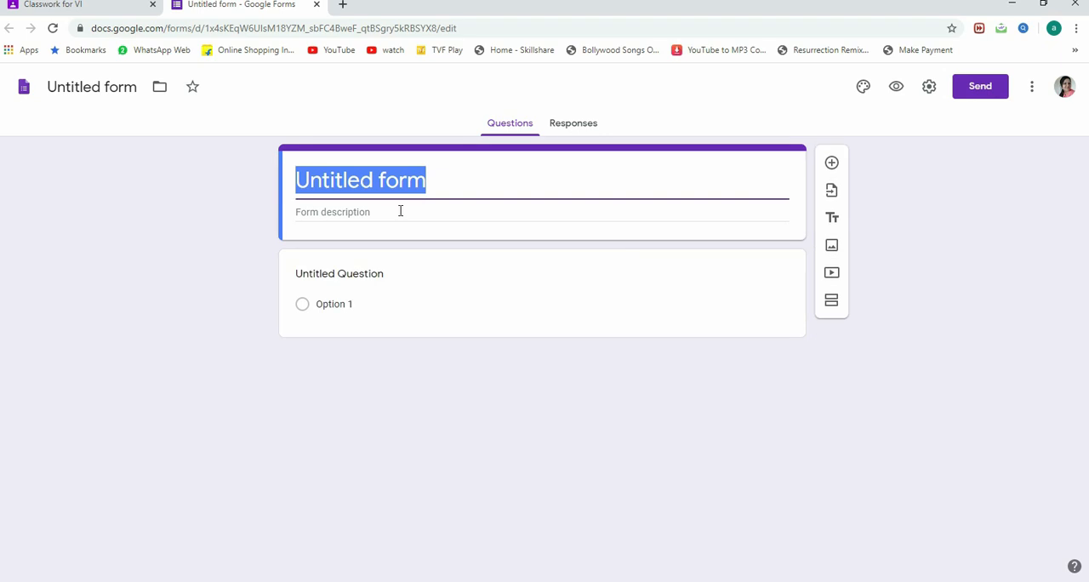
{"action": "type", "text": "English U"}
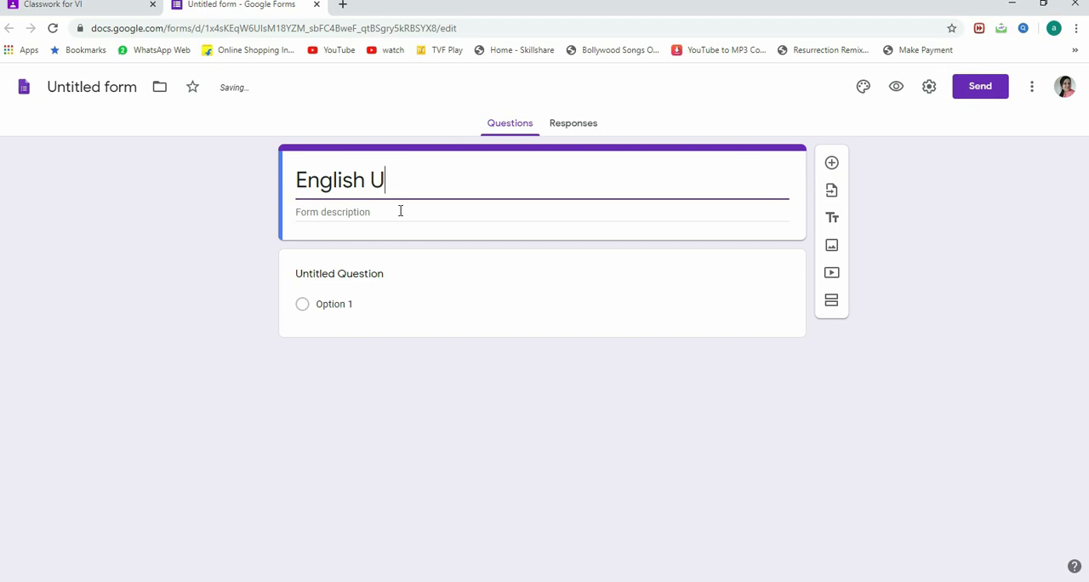
{"action": "type", "text": "nit Test 1"}
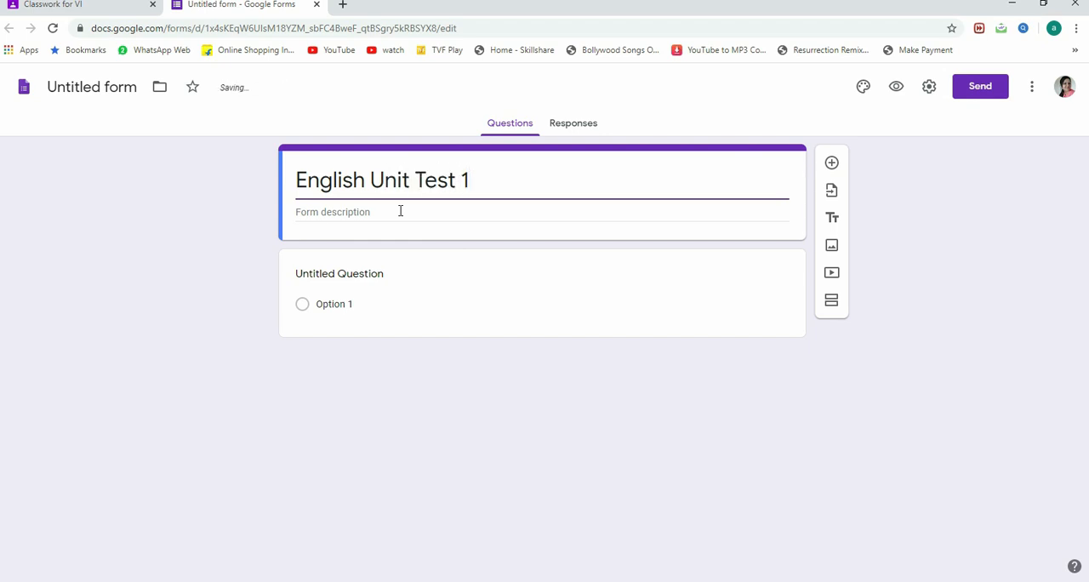
Step: Enter the form description "General Test. Attempt all questions."
{"action": "left_click", "coordinate": [384, 213]}
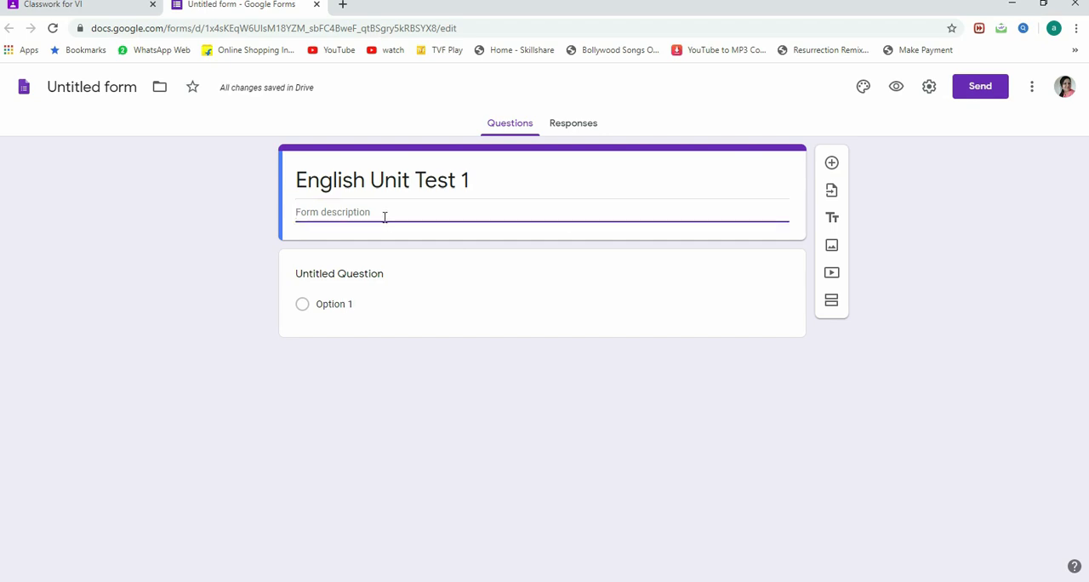
{"action": "type", "text": "General  Test. Attempt all questions."}
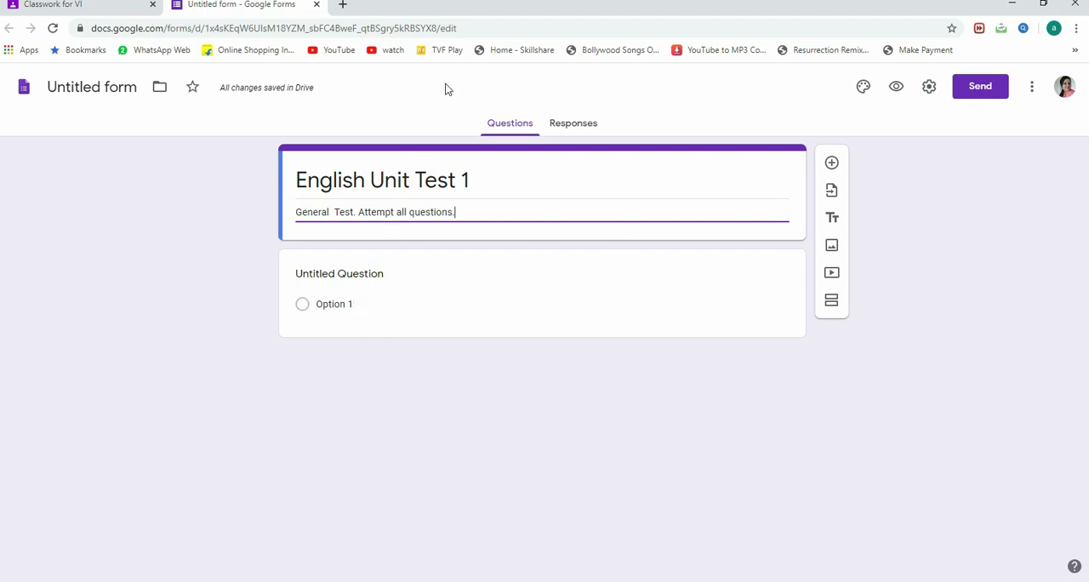
Step: Change the form's theme color to light blue and dismiss the satisfaction survey
{"action": "left_click", "coordinate": [863, 89]}
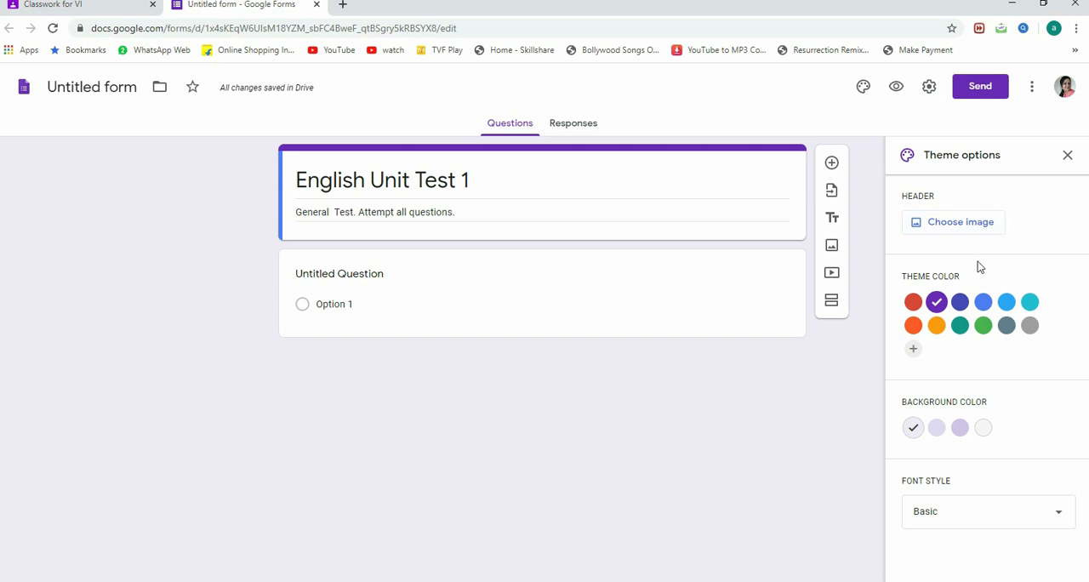
{"action": "left_click", "coordinate": [1031, 326]}
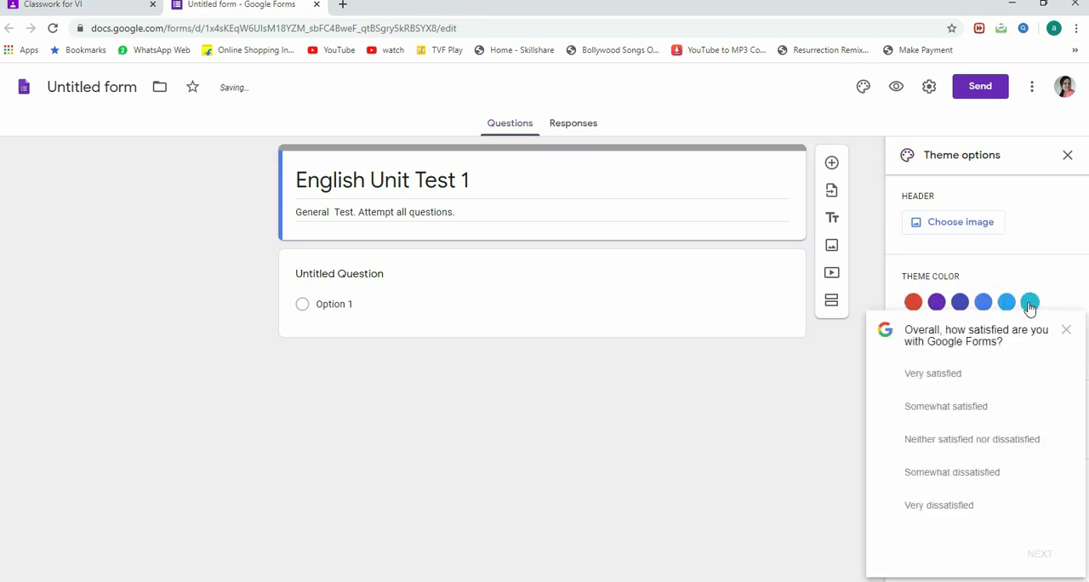
{"action": "left_click", "coordinate": [1029, 304]}
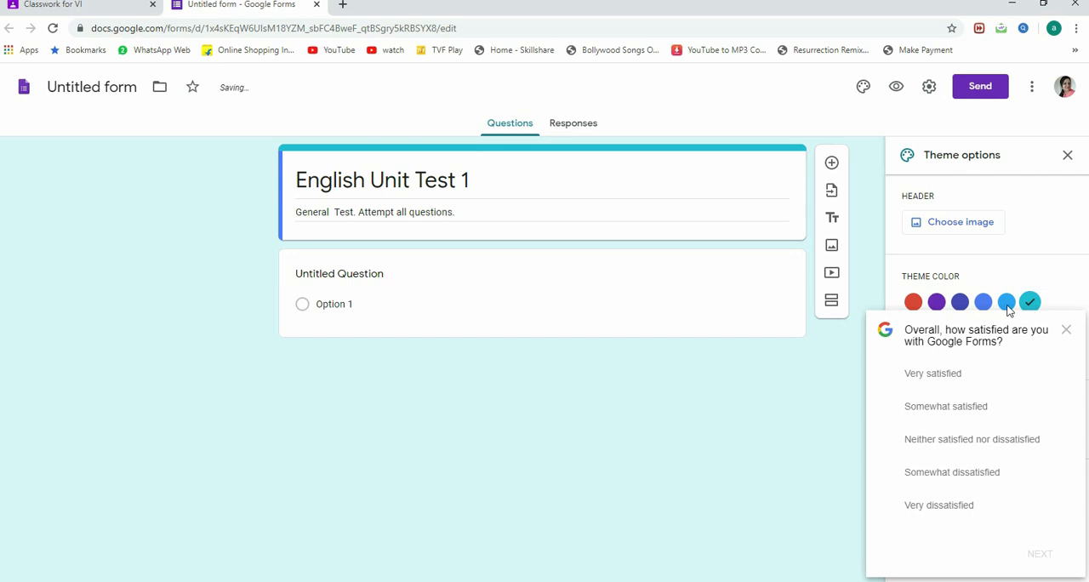
{"action": "left_click", "coordinate": [1004, 305]}
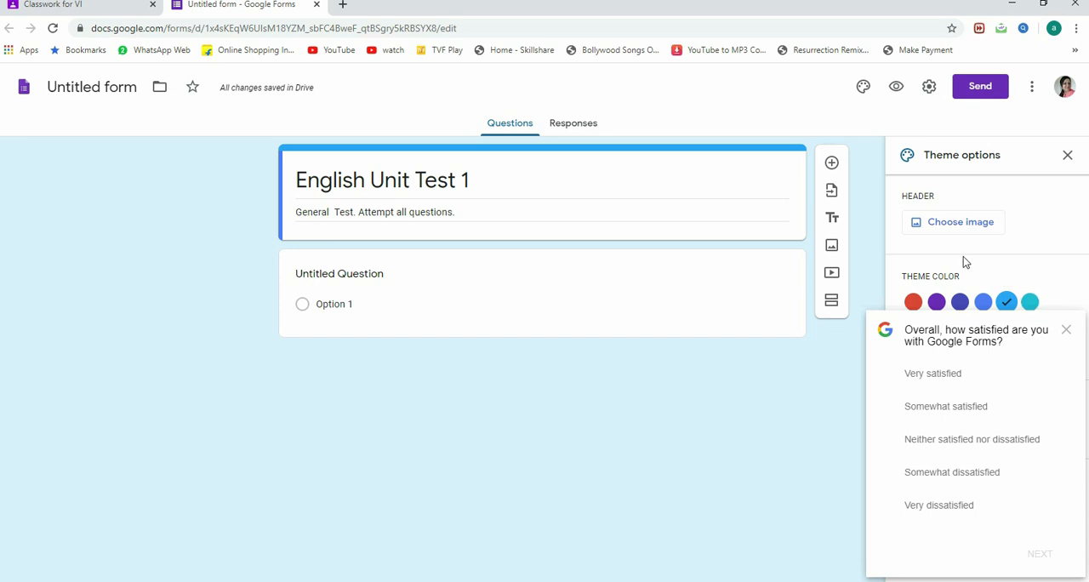
{"action": "left_click", "coordinate": [1068, 332]}
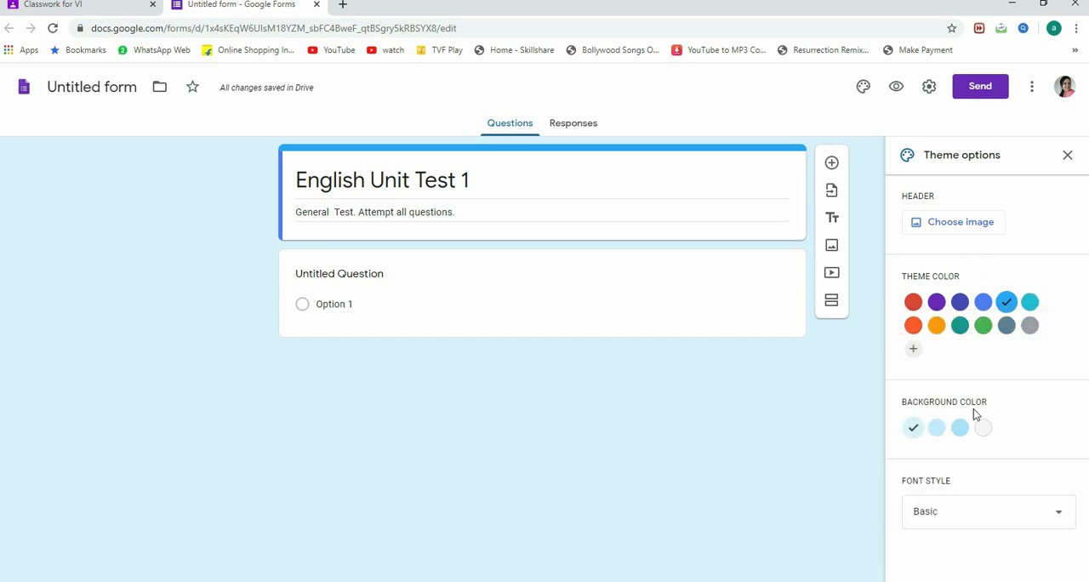
Step: Try the darker background shades, return the background color to Light #d9f2fd, and set the font style to Formal
{"action": "left_click", "coordinate": [938, 431]}
{"action": "left_click", "coordinate": [960, 430]}
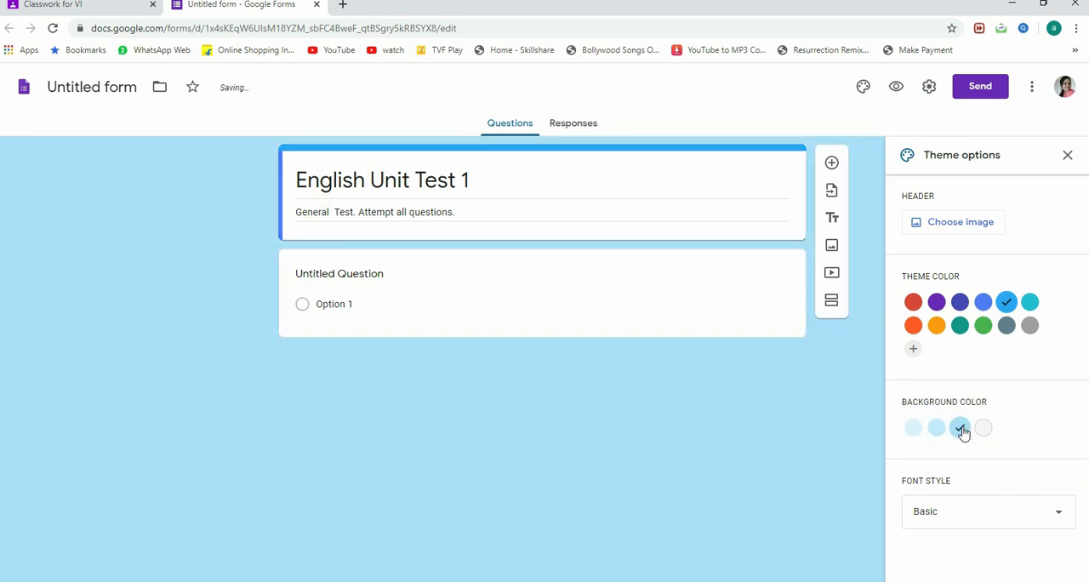
{"action": "left_click", "coordinate": [914, 430]}
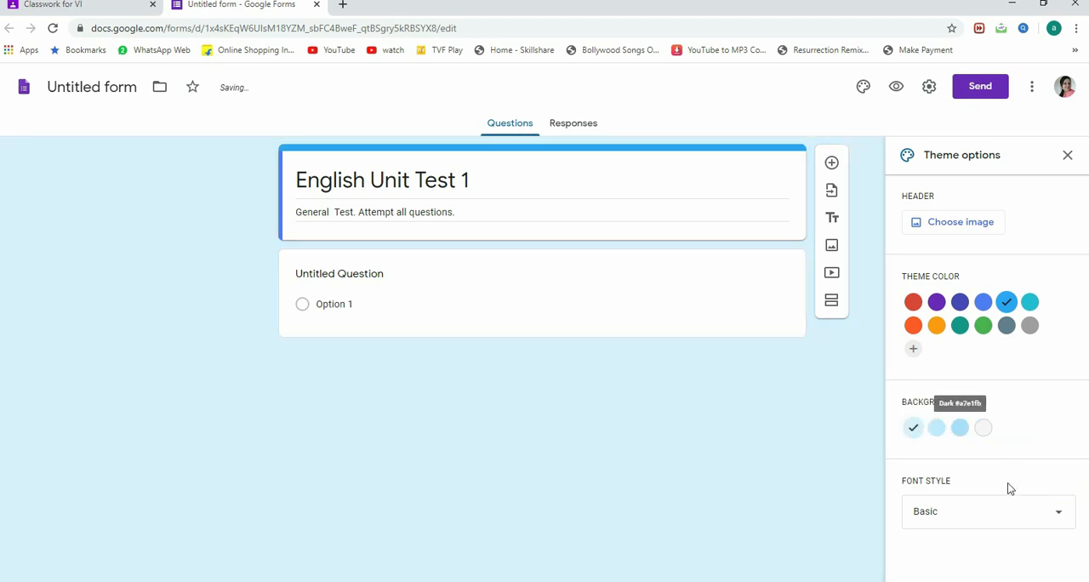
{"action": "left_click", "coordinate": [1054, 519]}
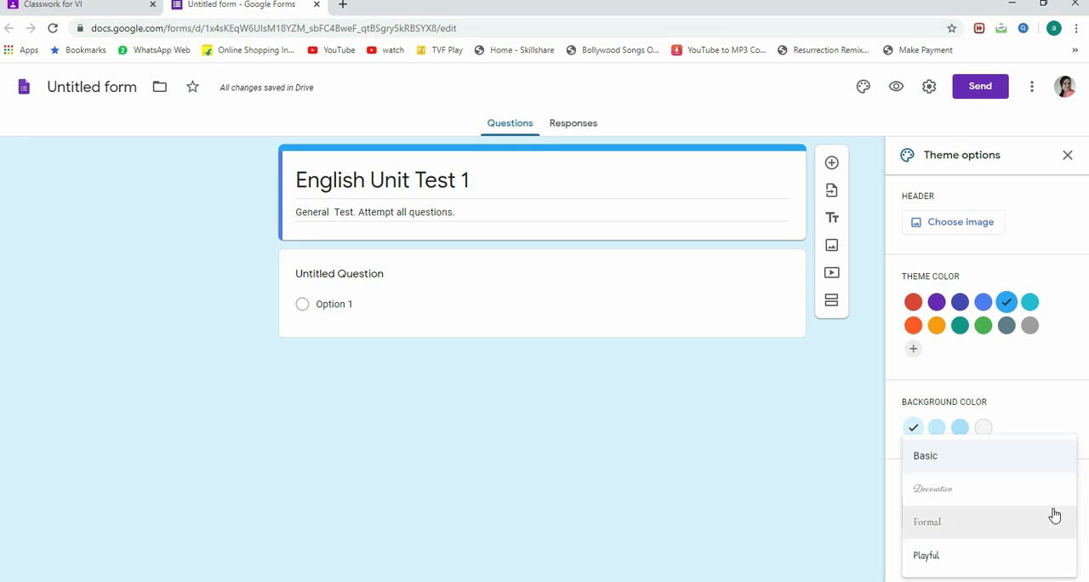
{"action": "left_click", "coordinate": [951, 533]}
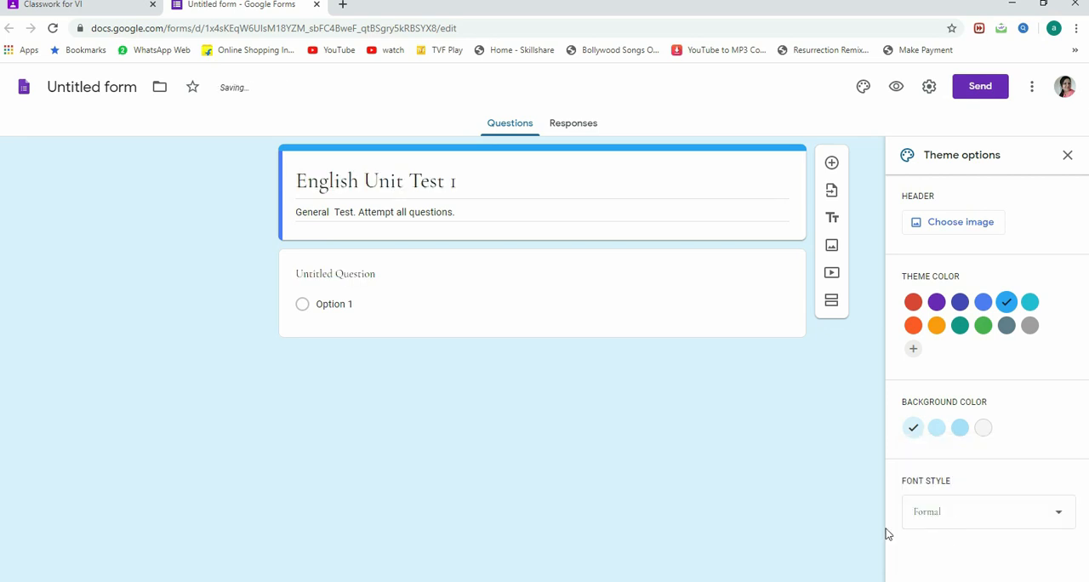
Step: View the header image chooser, close it without picking an image, and close the theme options
{"action": "left_click", "coordinate": [957, 228]}
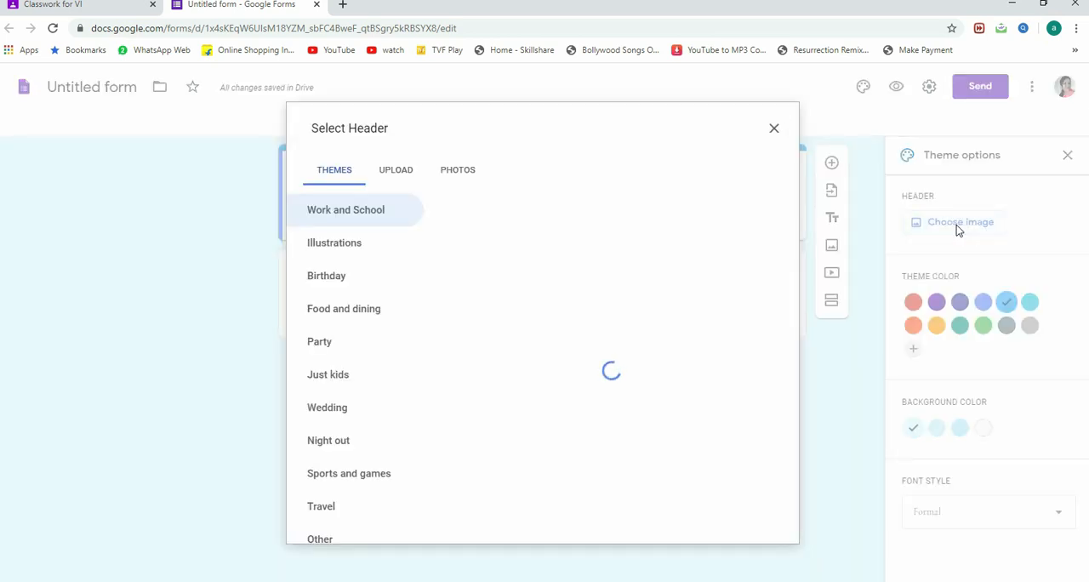
{"action": "left_click", "coordinate": [776, 130]}
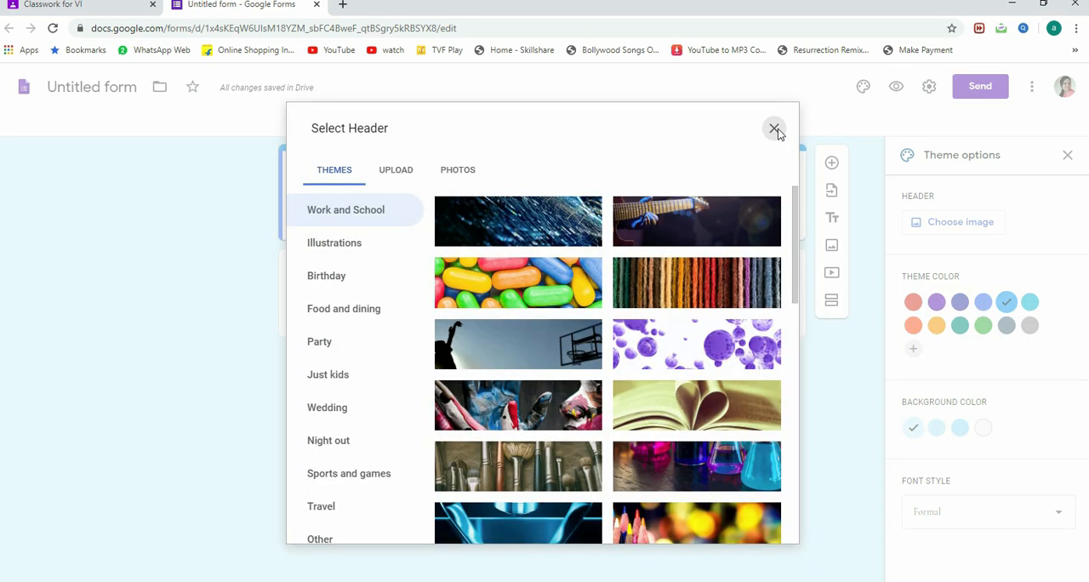
{"action": "left_click", "coordinate": [774, 129]}
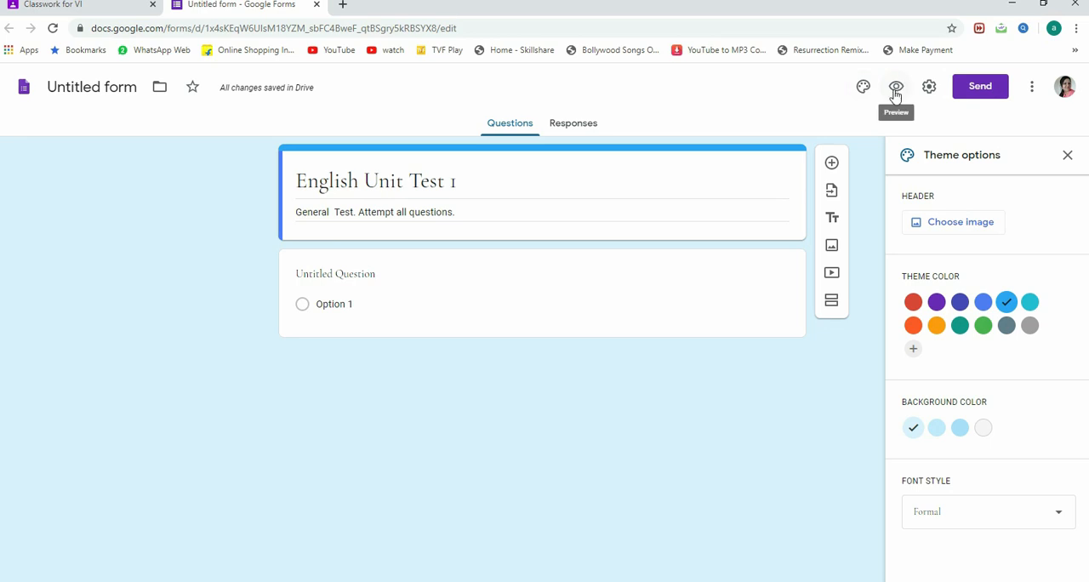
{"action": "left_click", "coordinate": [1068, 155]}
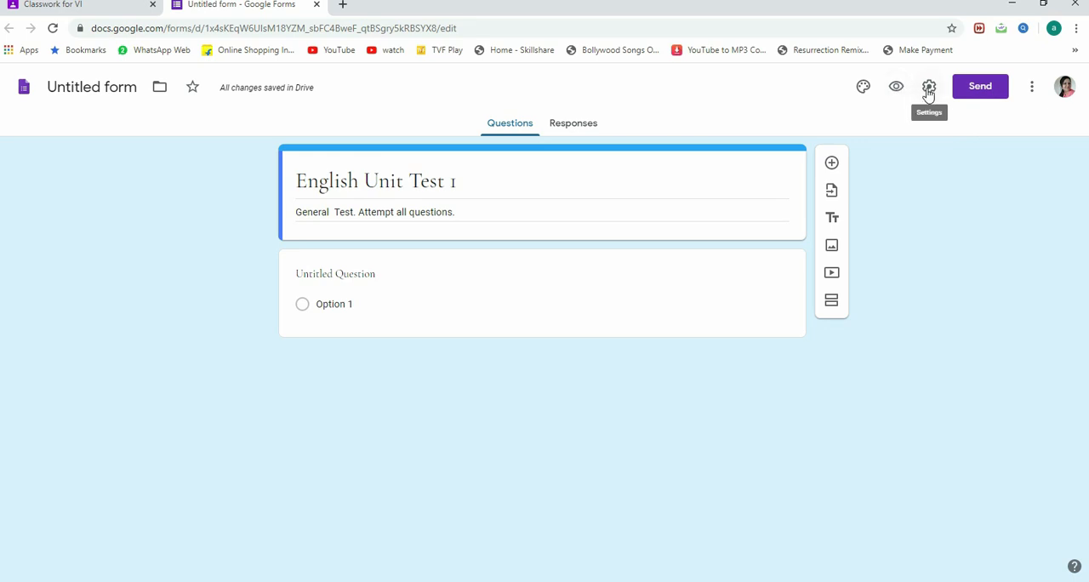
Step: Open the form's settings and try the options for collecting email addresses and showing summary charts, leaving both off
{"action": "left_click", "coordinate": [928, 89]}
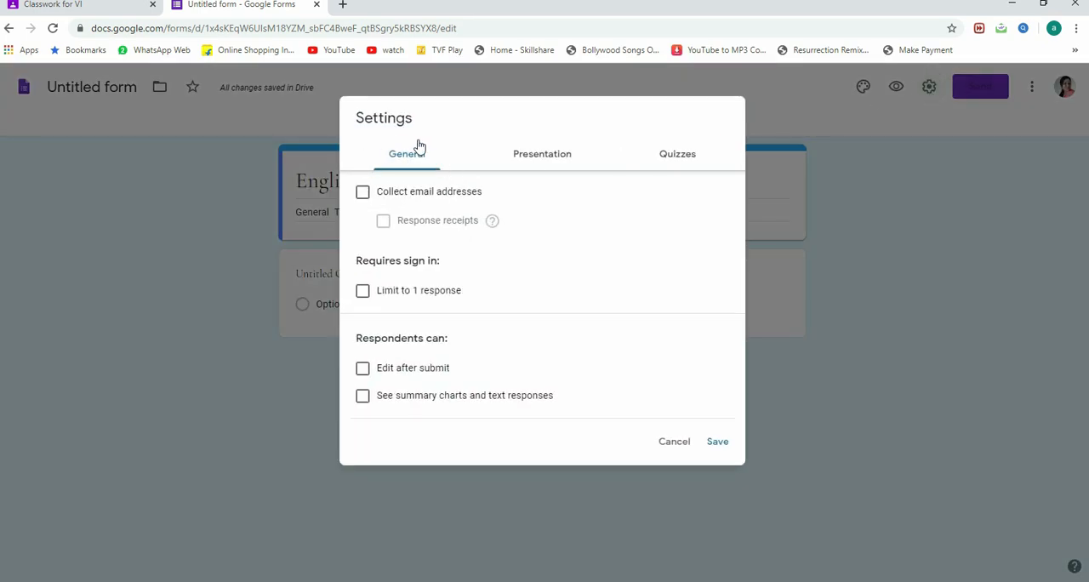
{"action": "left_click", "coordinate": [361, 194]}
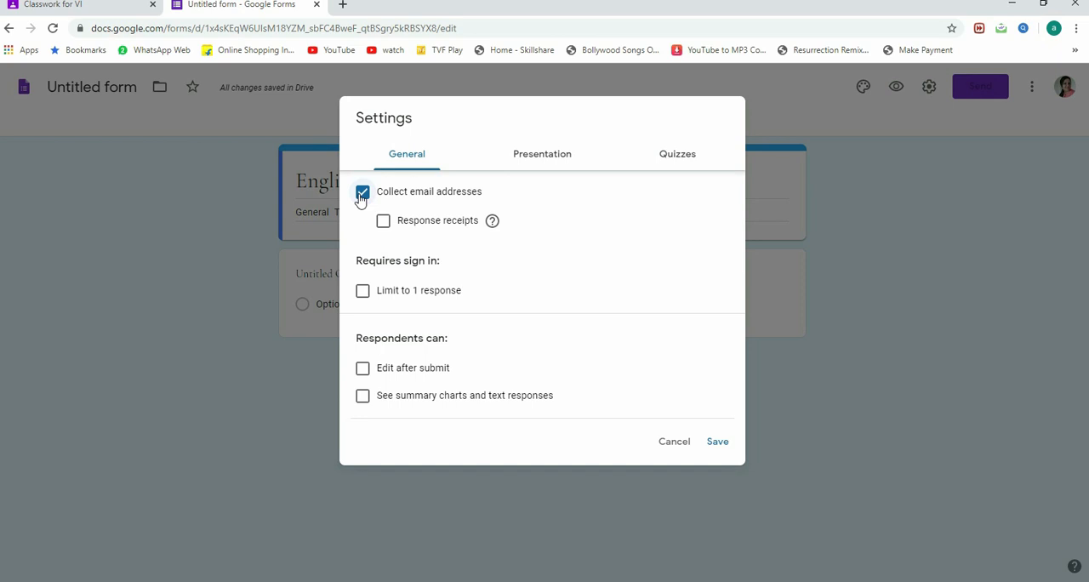
{"action": "left_click", "coordinate": [362, 194]}
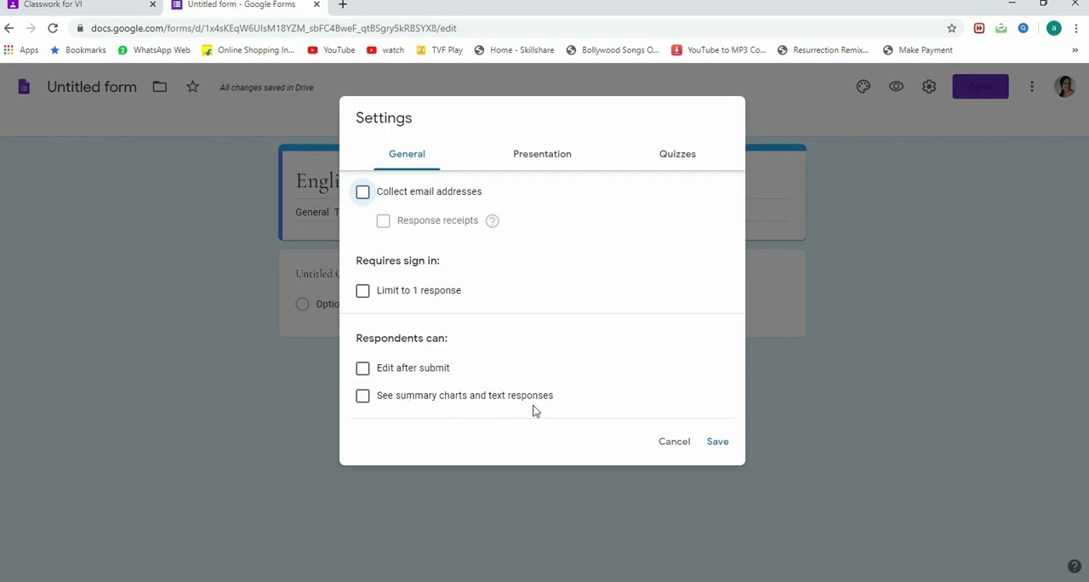
{"action": "left_click", "coordinate": [364, 403]}
{"action": "left_click", "coordinate": [364, 402]}
Step: Turn off the link to submit another response in the form's presentation settings
{"action": "left_click", "coordinate": [537, 153]}
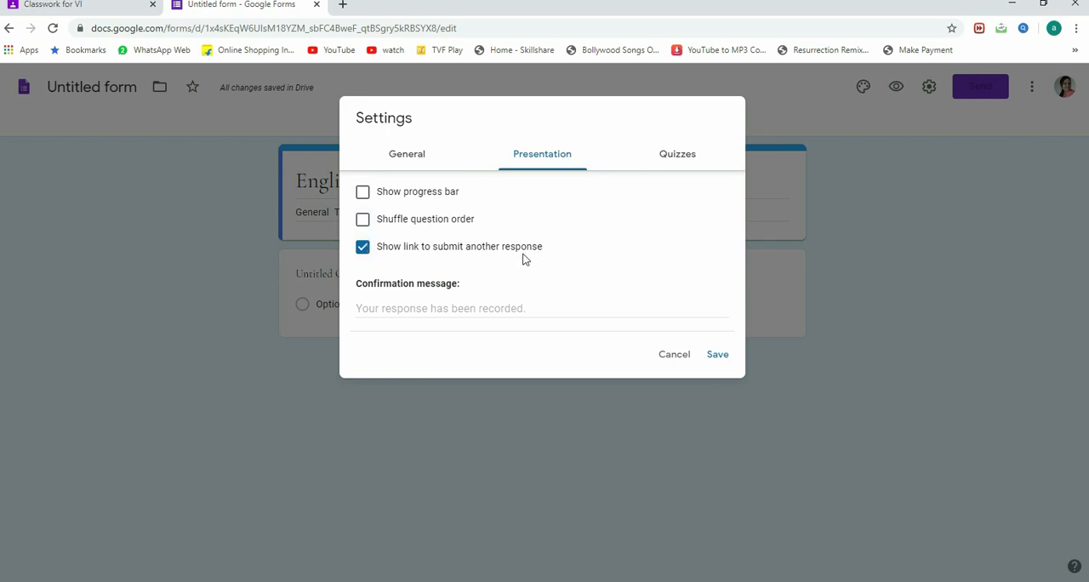
{"action": "left_click", "coordinate": [363, 248]}
Step: Set the confirmation message to "Thank you for your responses. Your test has been submitted successfully."
{"action": "left_click", "coordinate": [433, 306]}
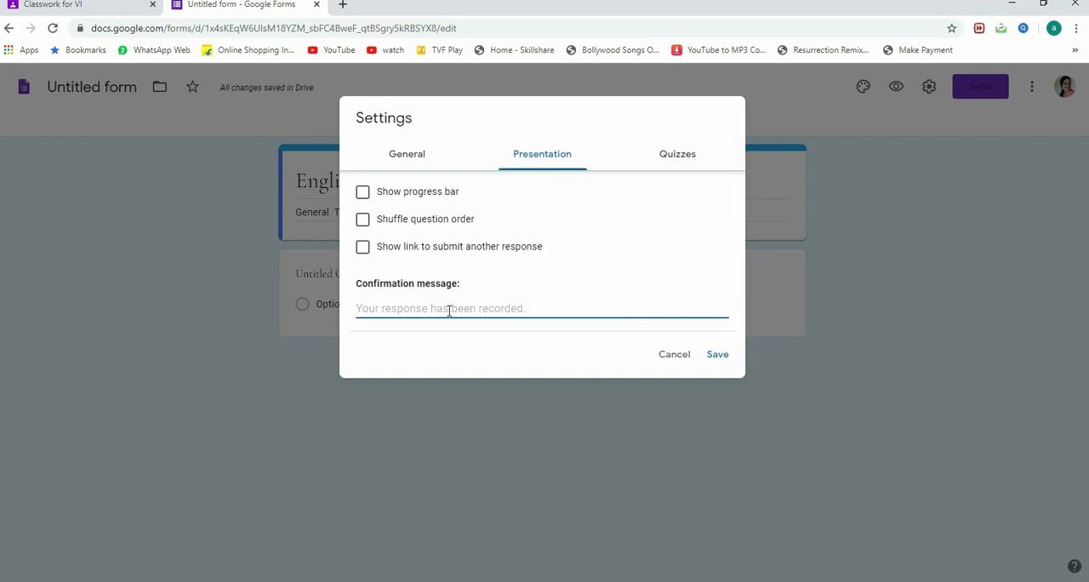
{"action": "type", "text": "Thanky"}
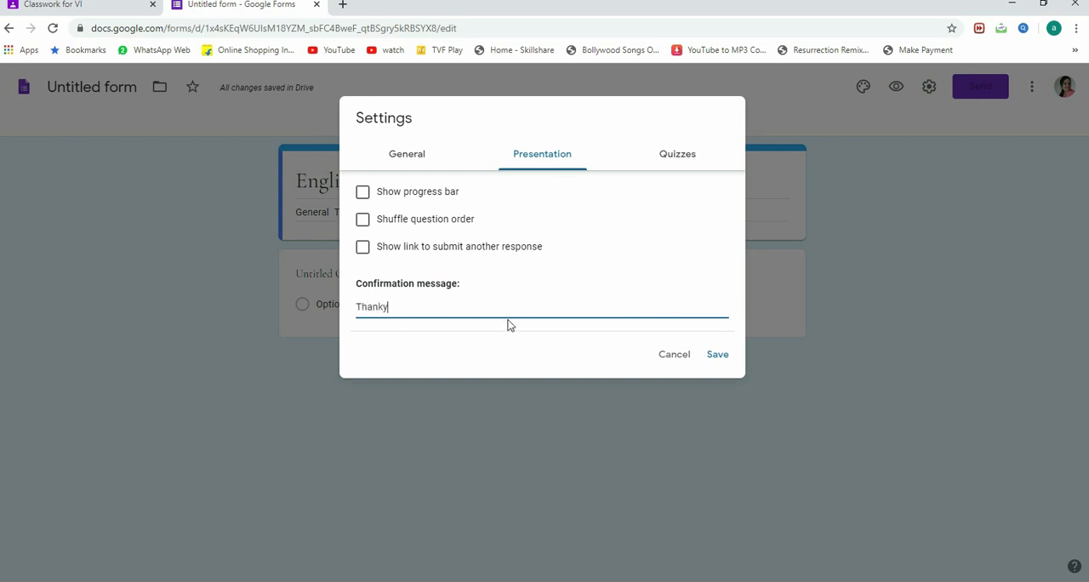
{"action": "type", "text": "ou for your responses. Your test has been submitted successfully."}
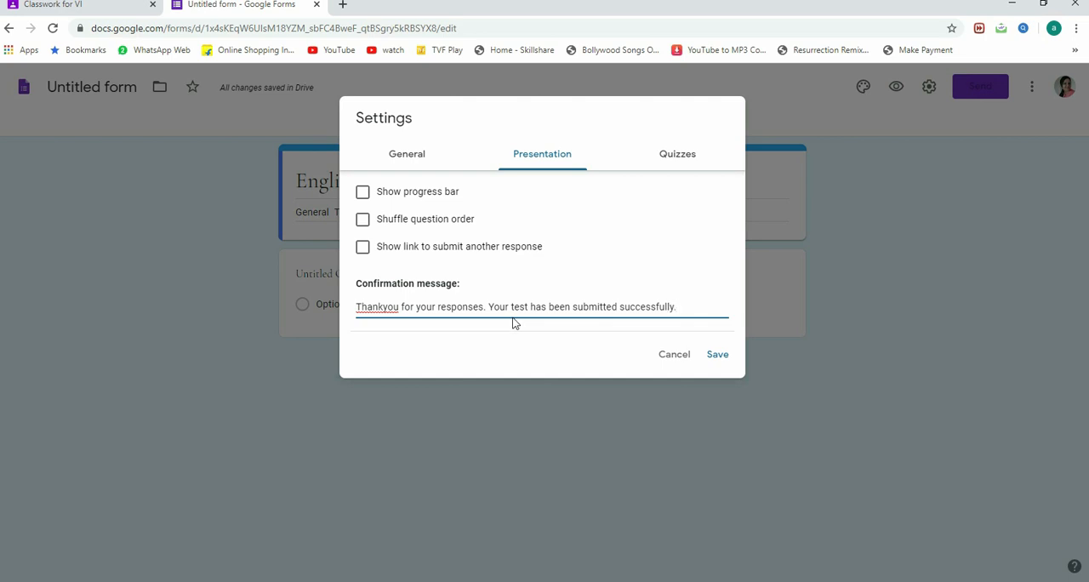
{"action": "left_click", "coordinate": [383, 308]}
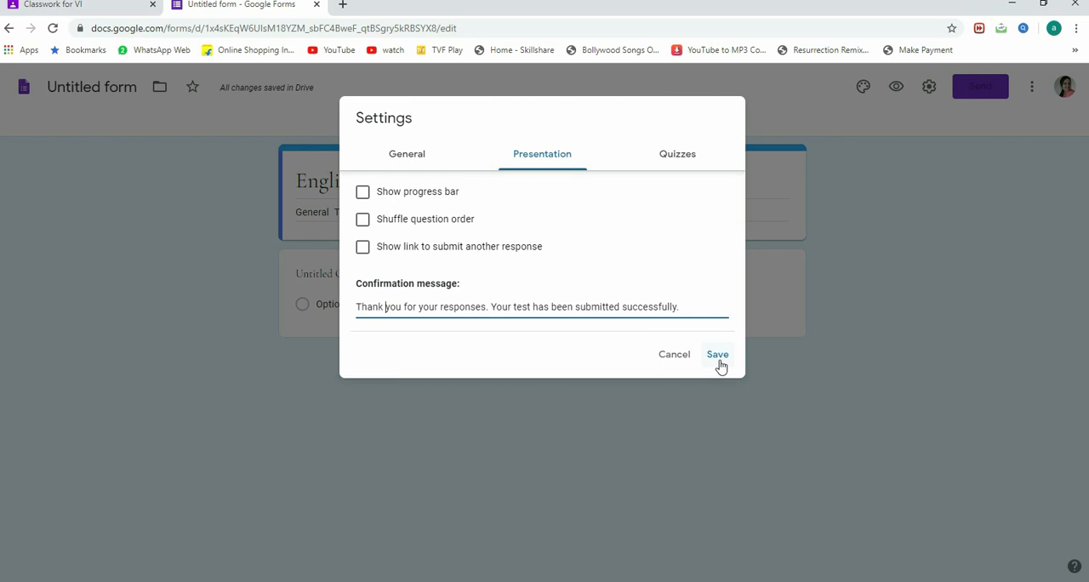
Step: Review the quiz settings without enabling them and save the form's settings
{"action": "left_click", "coordinate": [679, 157]}
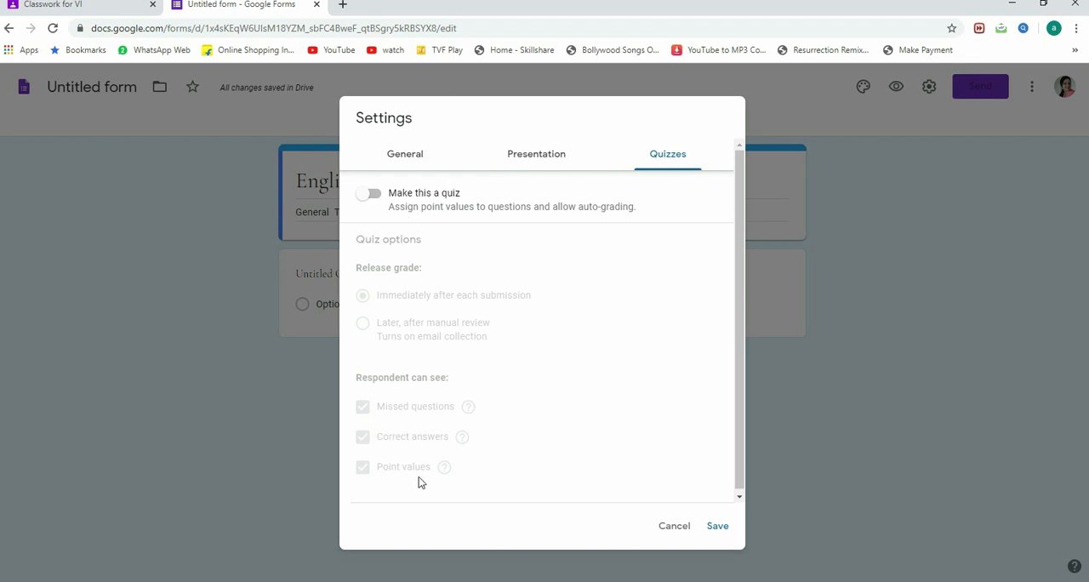
{"action": "left_click", "coordinate": [543, 161]}
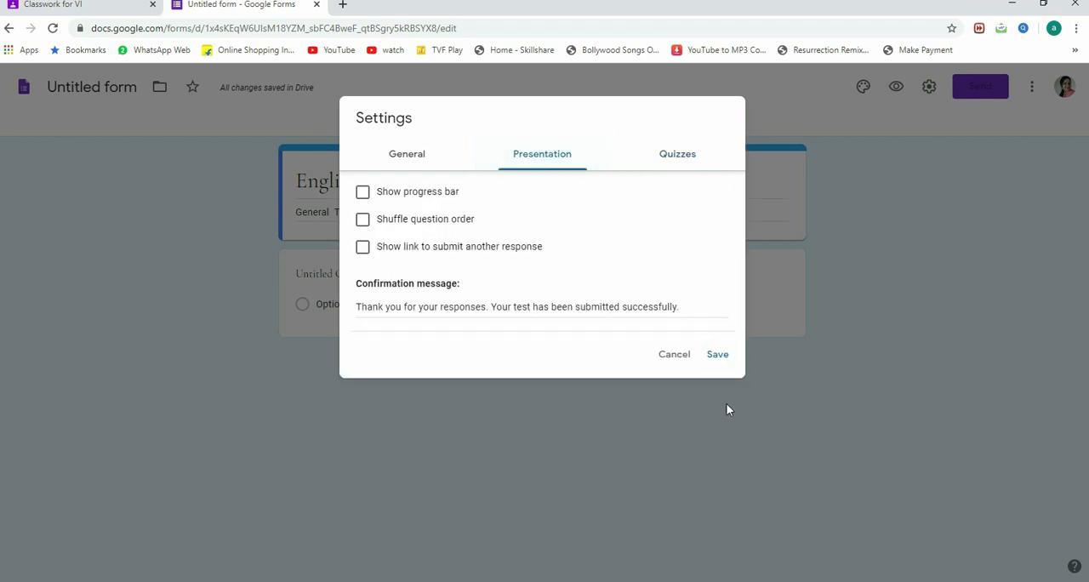
{"action": "left_click", "coordinate": [722, 356]}
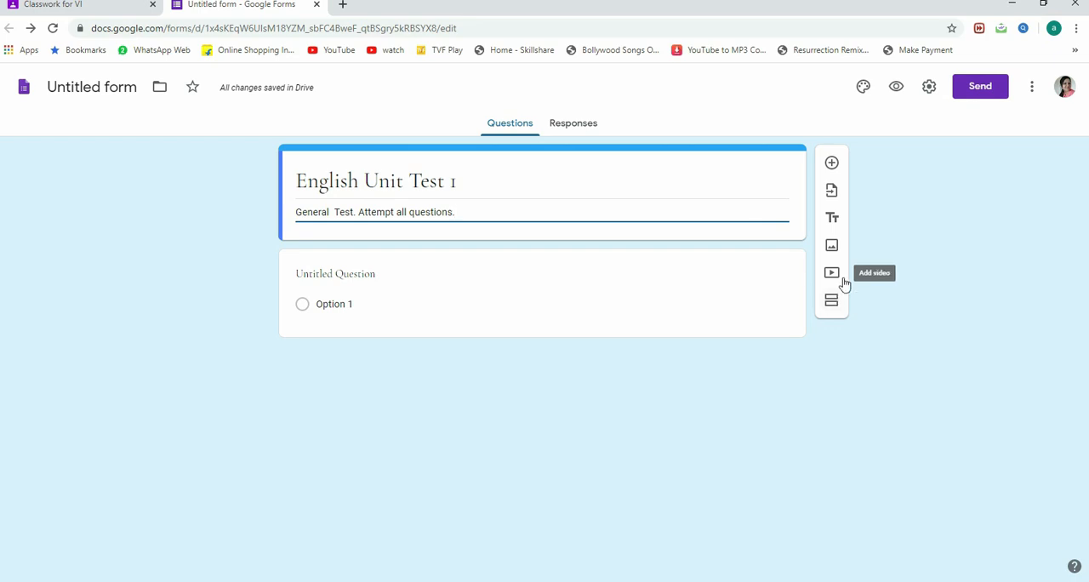
Step: Open the untitled question for editing and examine the available question types, keeping Multiple choice
{"action": "left_click", "coordinate": [315, 275]}
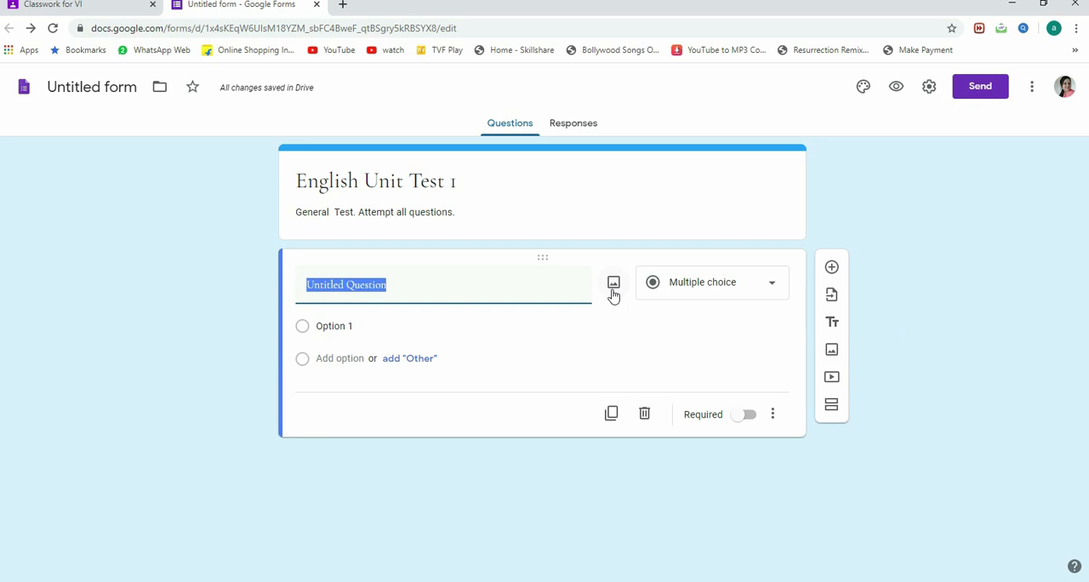
{"action": "left_click", "coordinate": [753, 296]}
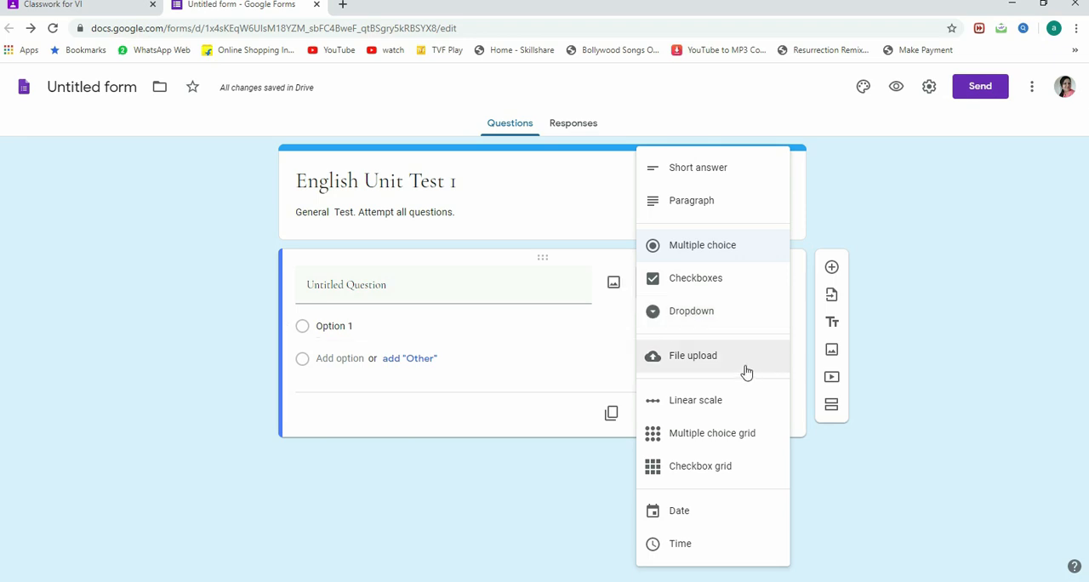
{"action": "left_click", "coordinate": [511, 414]}
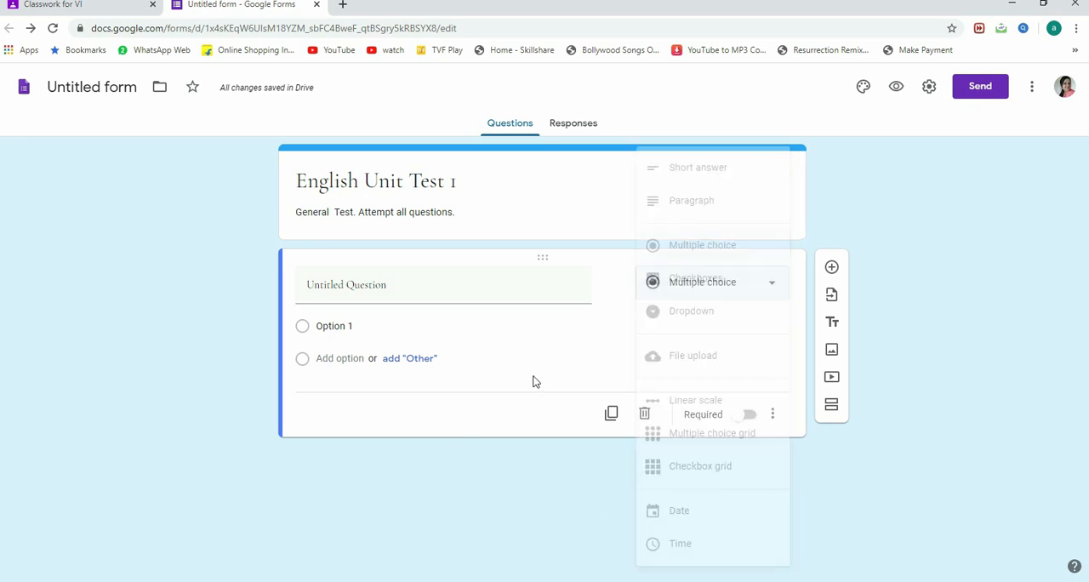
Step: Set the first question's text to "What is the synonym of 'afraid'?"
{"action": "left_click", "coordinate": [385, 290]}
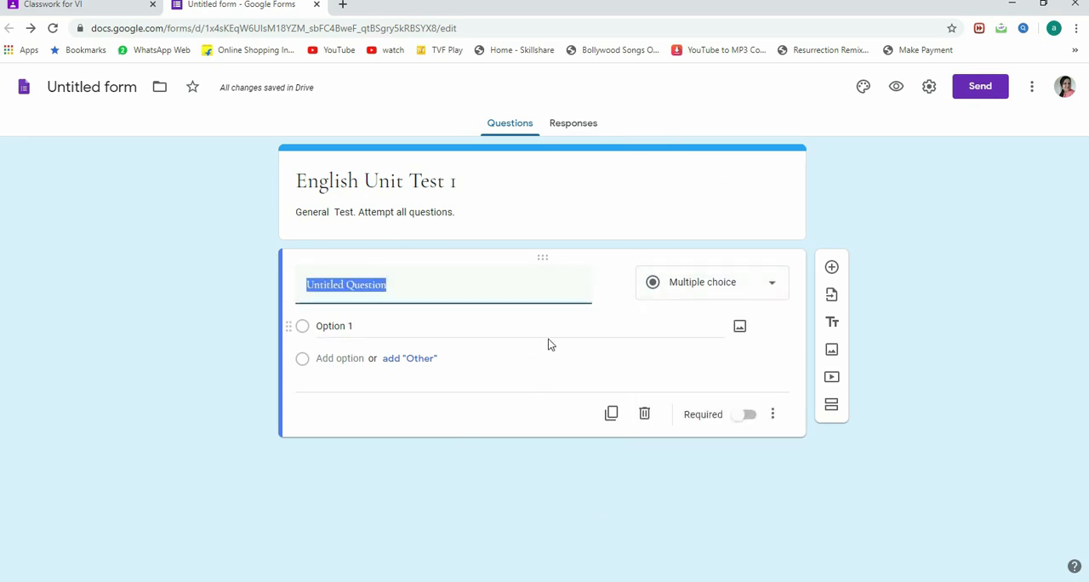
{"action": "type", "text": "What is the synonym of 'afraid'?"}
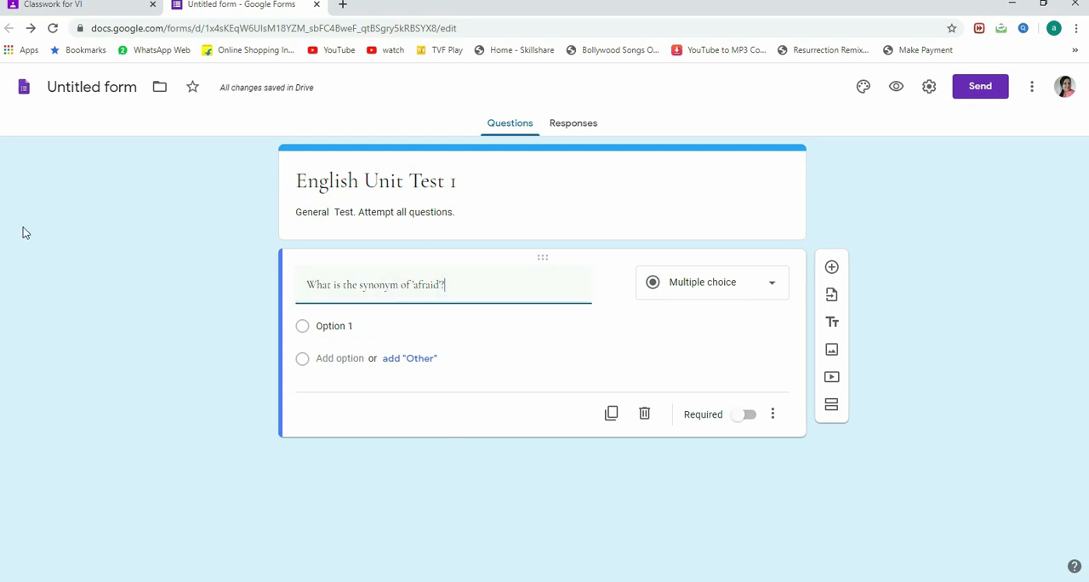
Step: Set the first answer option of the 'afraid' synonym question to "rude"
{"action": "left_click", "coordinate": [303, 328]}
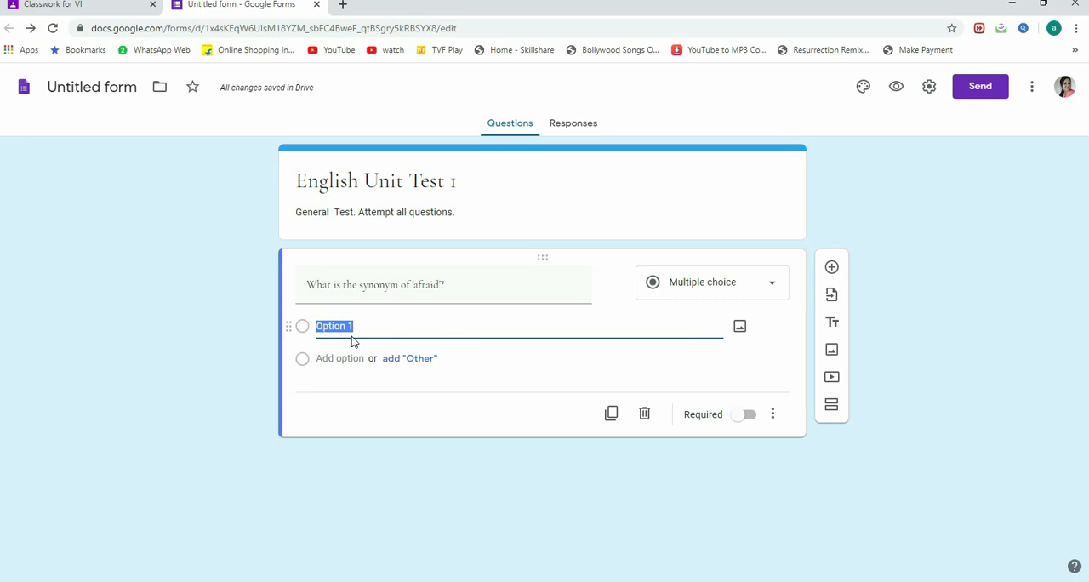
{"action": "type", "text": "rude"}
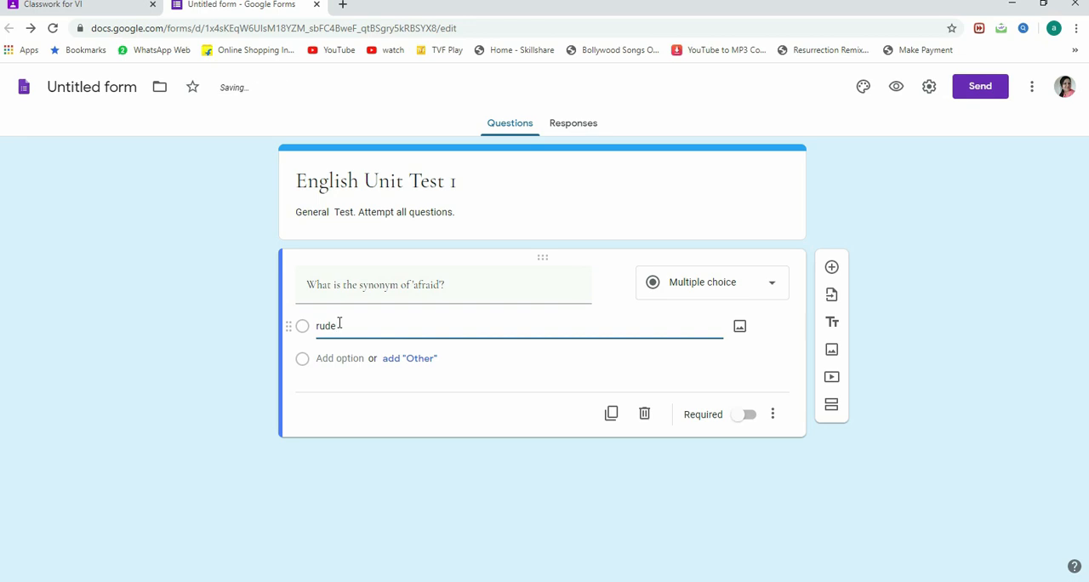
{"action": "left_click", "coordinate": [305, 364]}
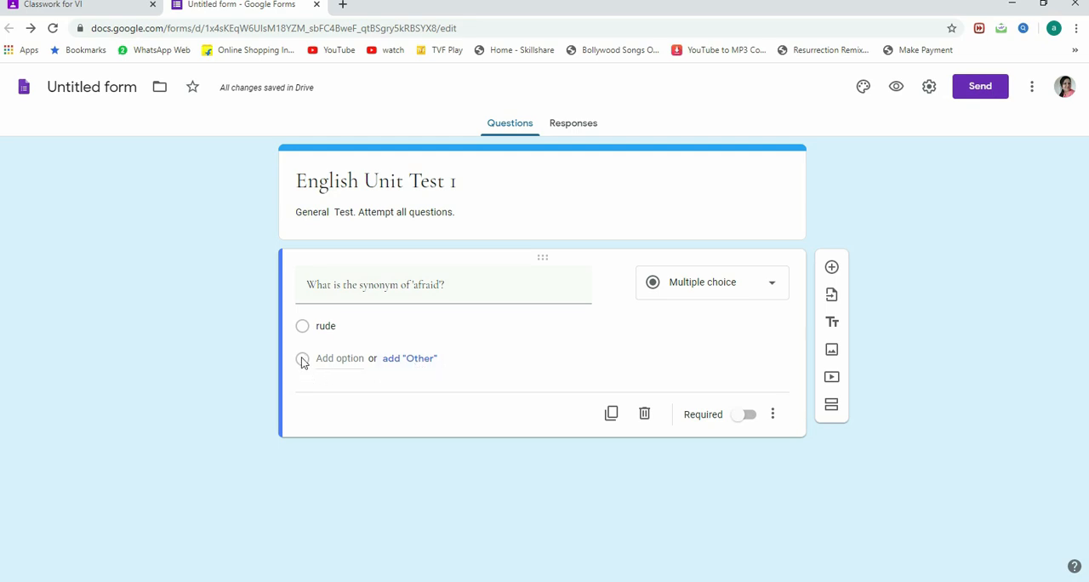
{"action": "left_click", "coordinate": [398, 361]}
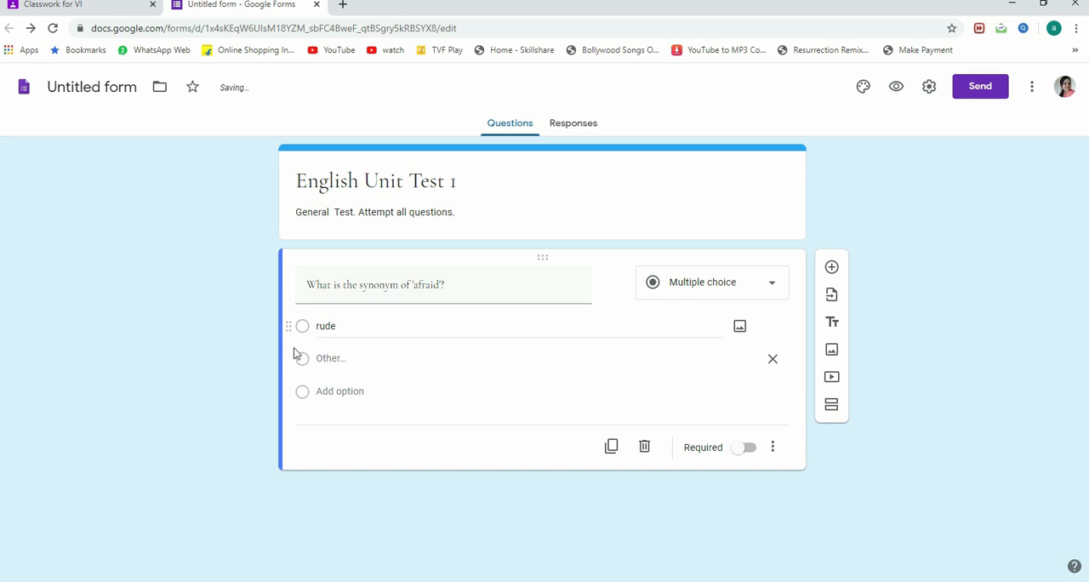
{"action": "left_click", "coordinate": [772, 360]}
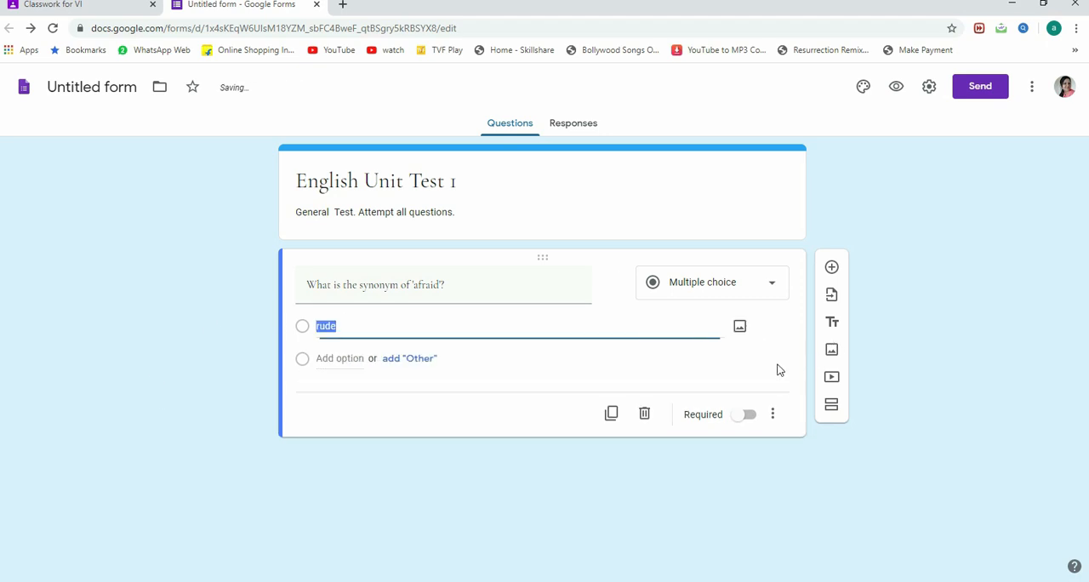
Step: Add the answer options "brave", "frightened" and "nervous" to the 'afraid' synonym question, leaving it without an "Other" option
{"action": "left_click", "coordinate": [405, 363]}
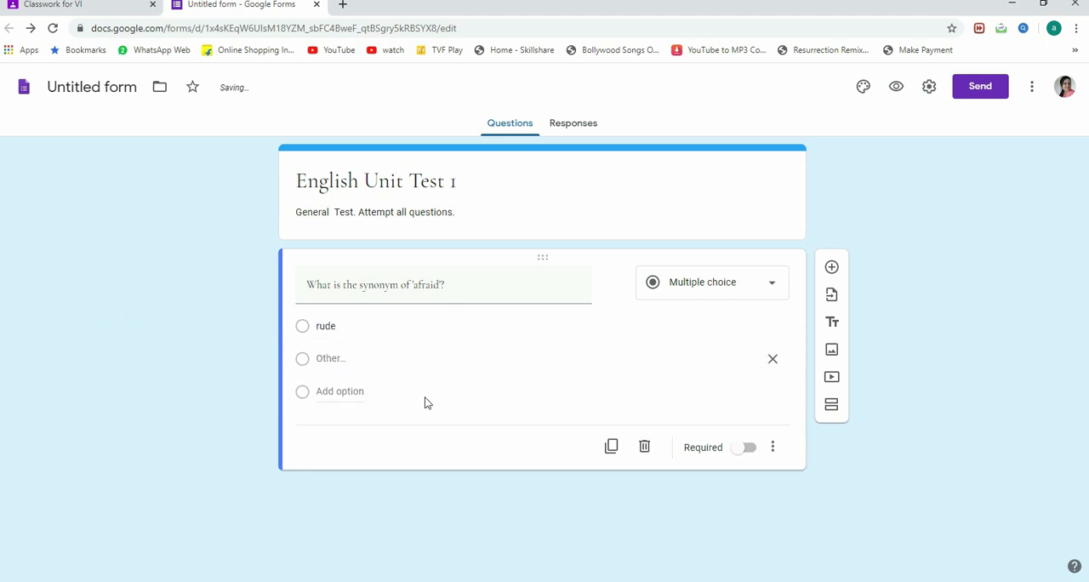
{"action": "left_click", "coordinate": [345, 392]}
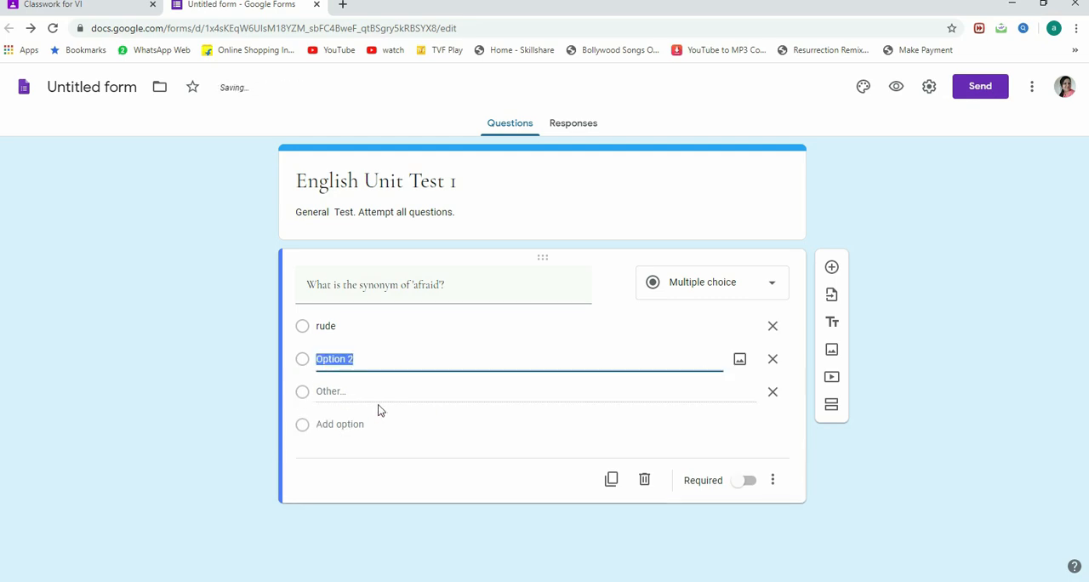
{"action": "type", "text": "brave"}
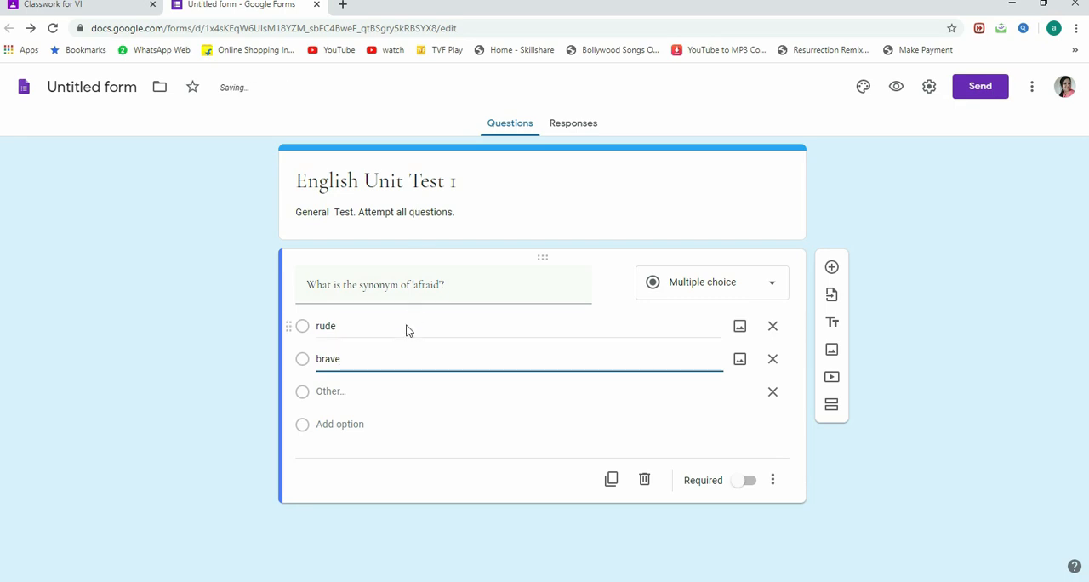
{"action": "left_click", "coordinate": [357, 424]}
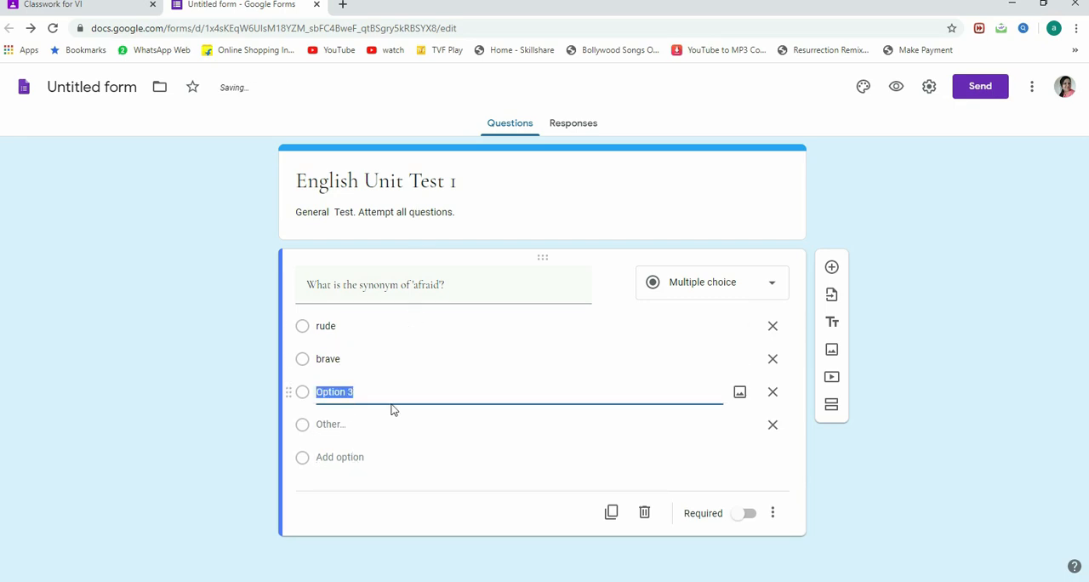
{"action": "type", "text": "frightened"}
{"action": "left_click", "coordinate": [328, 454]}
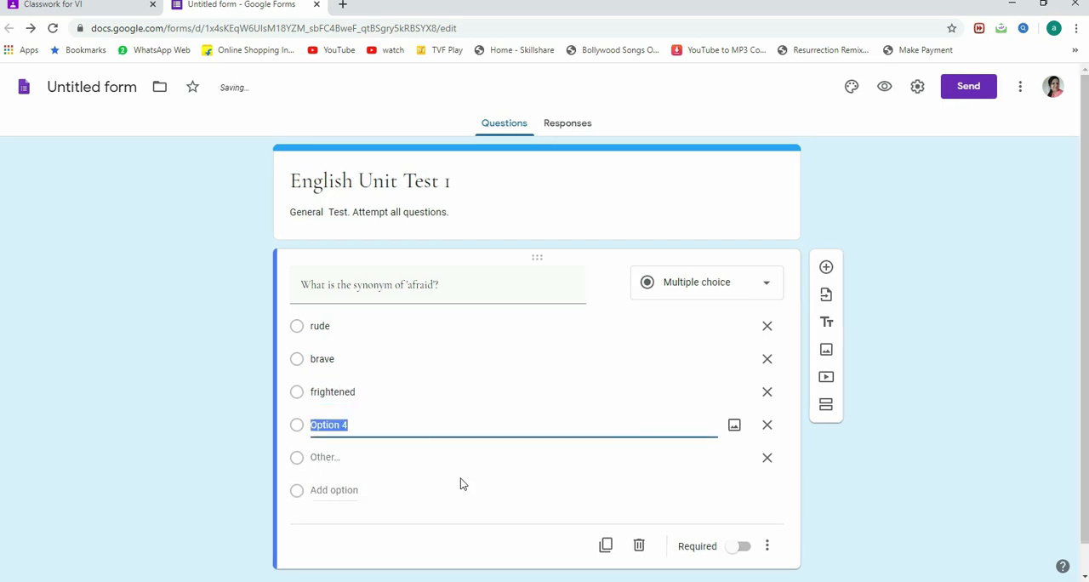
{"action": "type", "text": "nervous"}
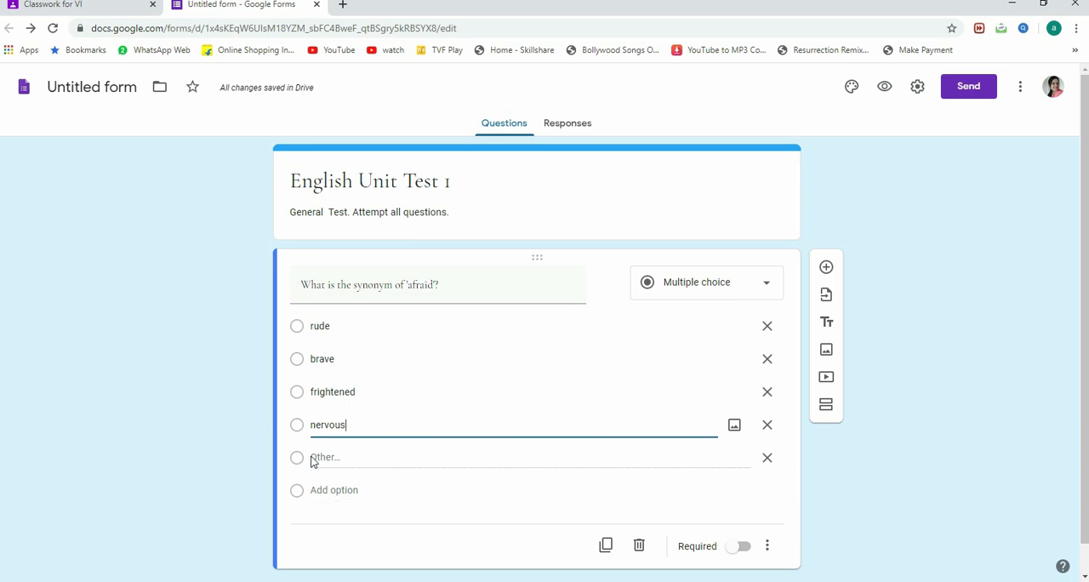
{"action": "left_click", "coordinate": [764, 466]}
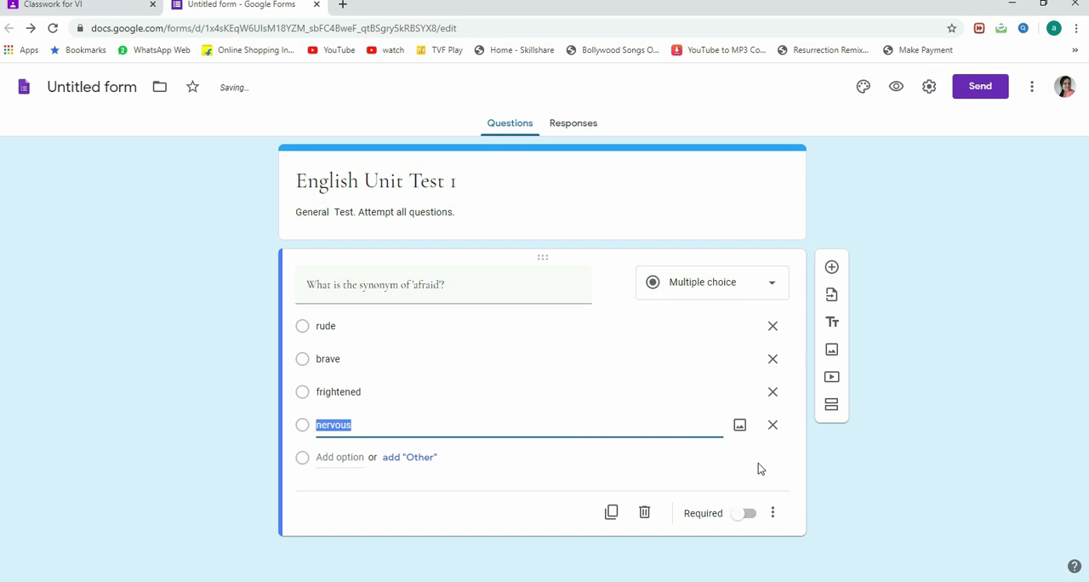
{"action": "left_click", "coordinate": [377, 526]}
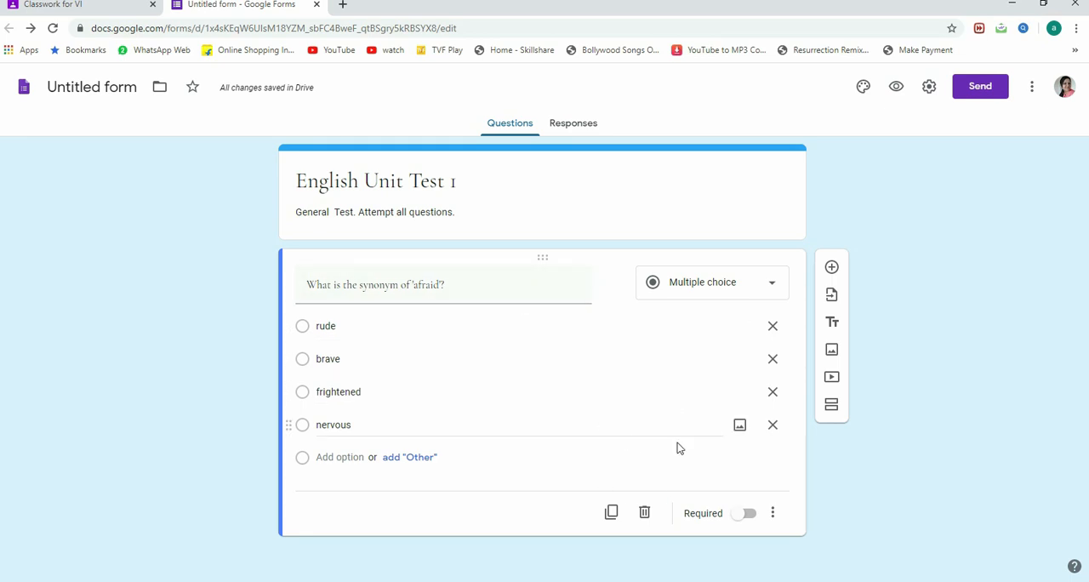
Step: Make the 'afraid' synonym question required and add a new blank question below it
{"action": "left_click", "coordinate": [741, 515]}
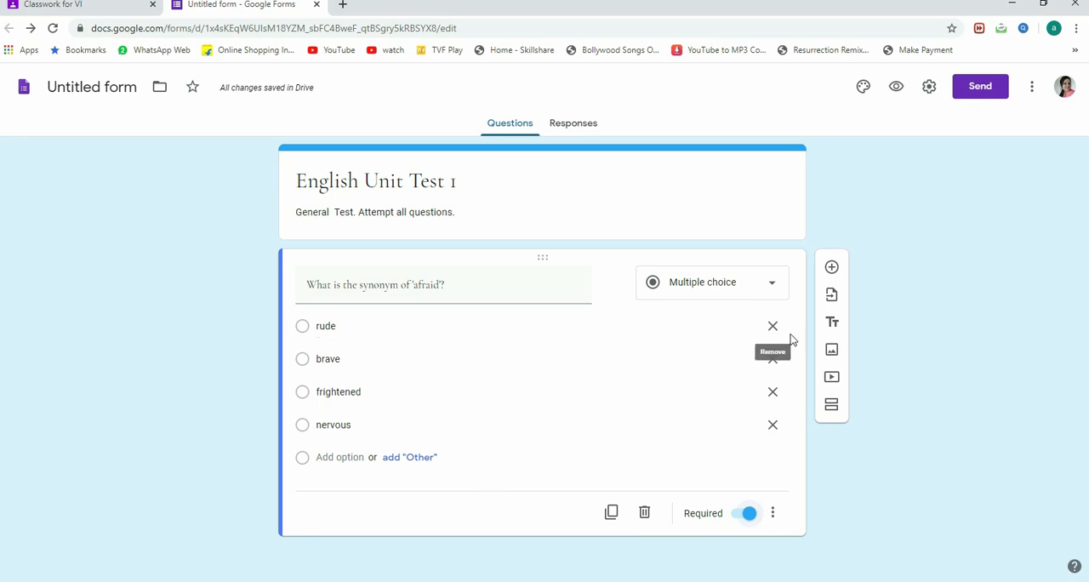
{"action": "left_click", "coordinate": [832, 269]}
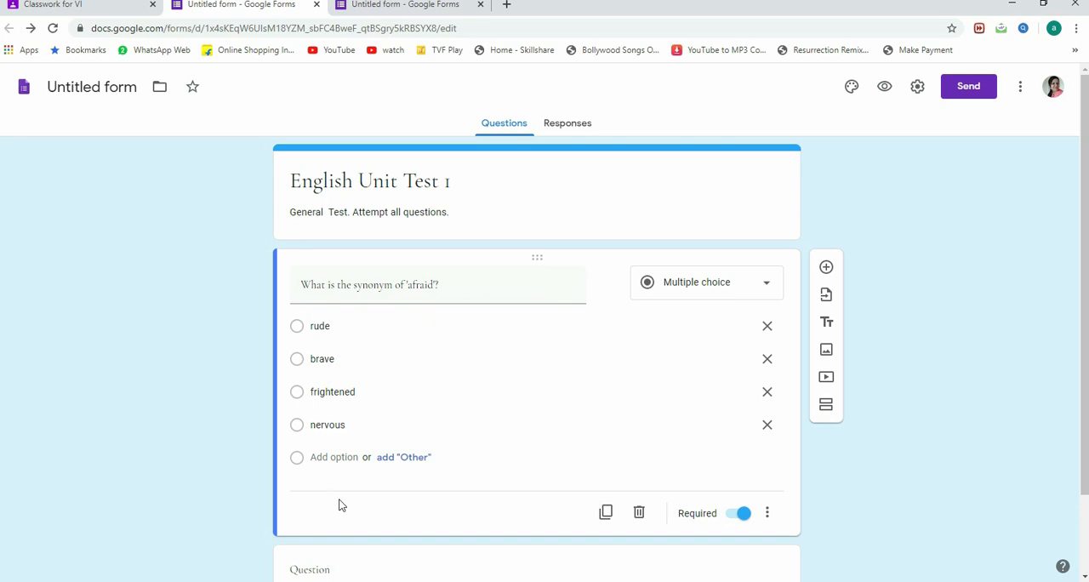
{"action": "scroll", "coordinate": [332, 503], "scroll_direction": "down", "scroll_amount": 1}
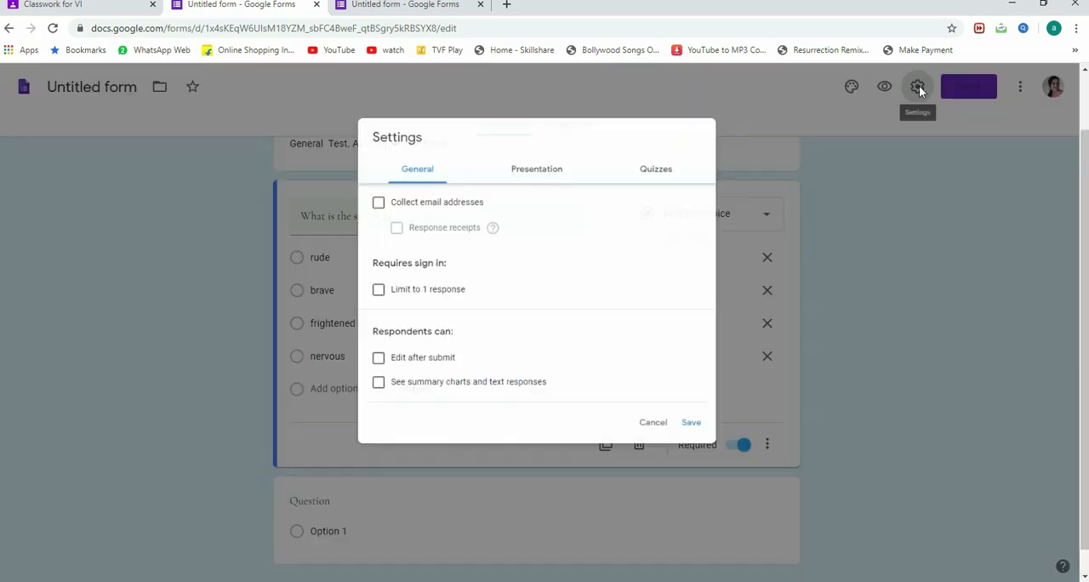
Step: Turn the form into a quiz with grades released immediately after each submission, and save the settings
{"action": "left_click", "coordinate": [917, 87]}
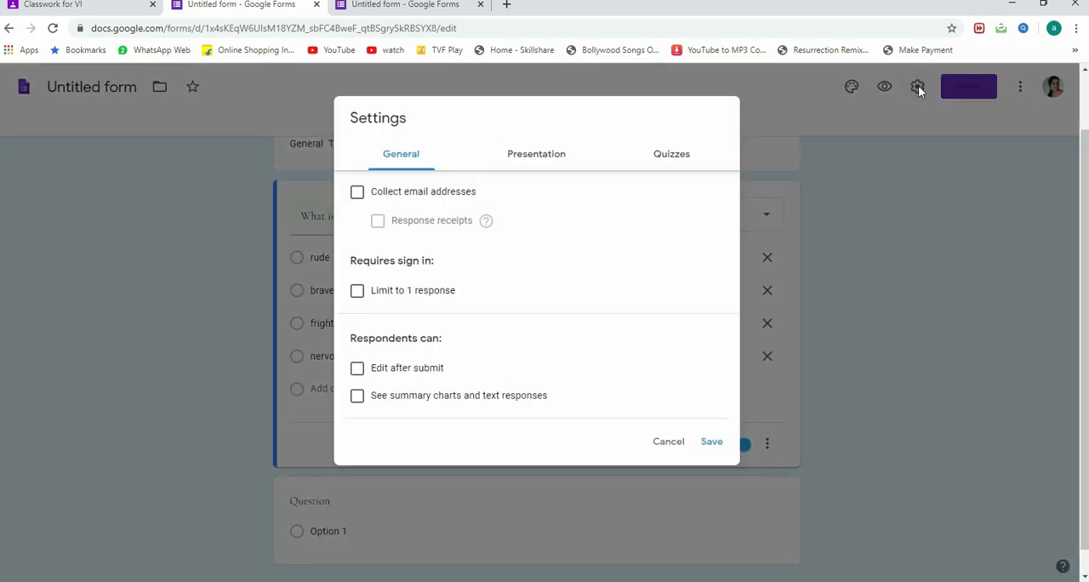
{"action": "left_click", "coordinate": [680, 162]}
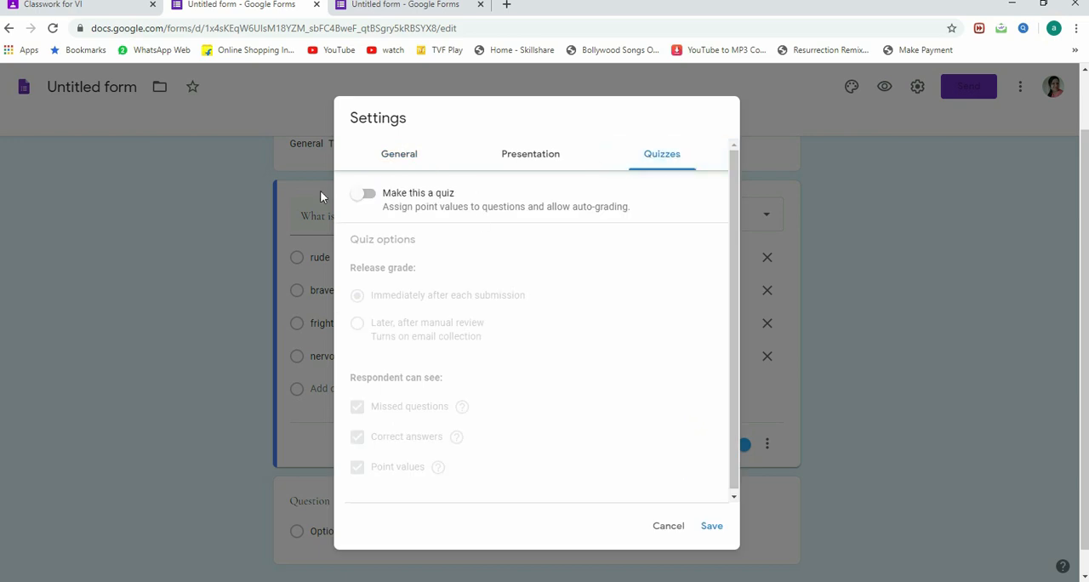
{"action": "left_click", "coordinate": [364, 197]}
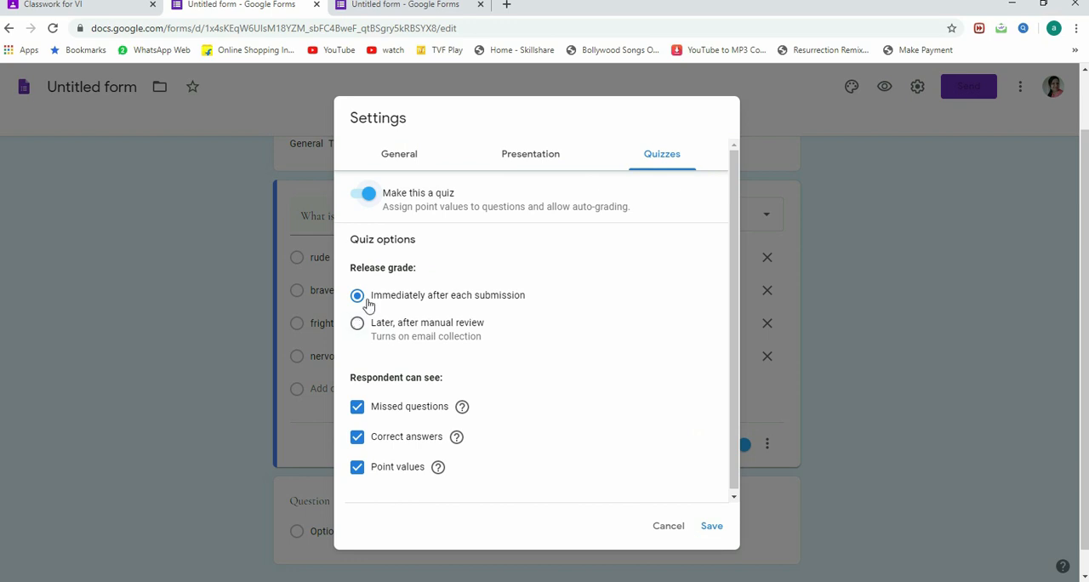
{"action": "scroll", "coordinate": [444, 361], "scroll_direction": "down", "scroll_amount": 1}
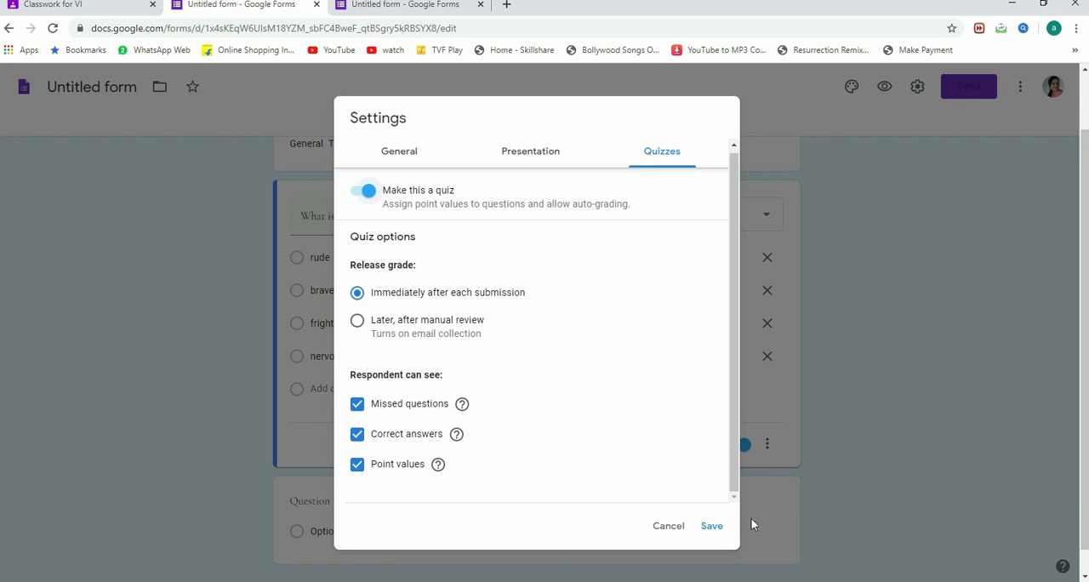
{"action": "left_click", "coordinate": [713, 527]}
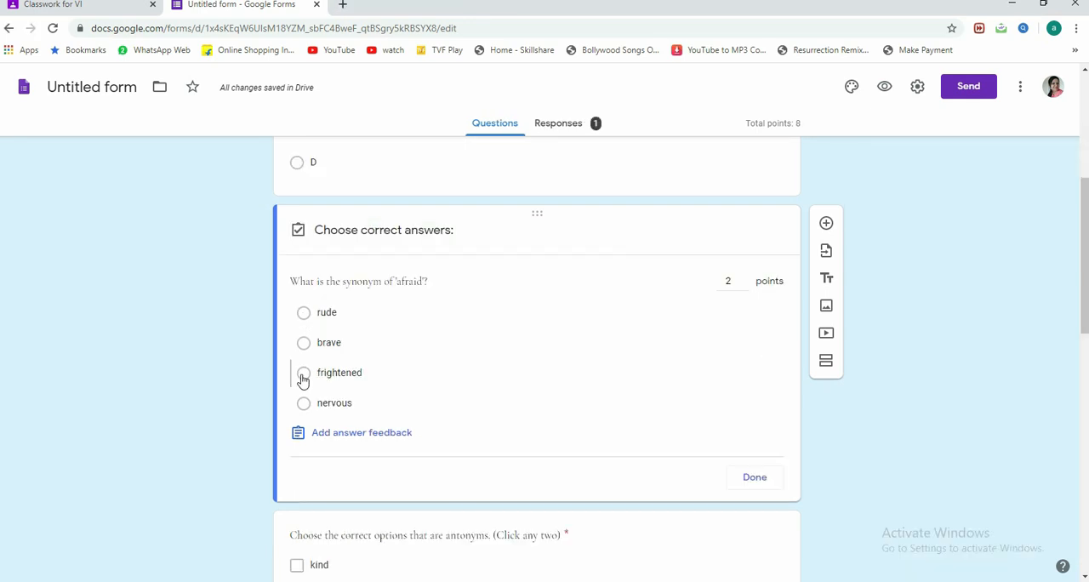
Step: Mark "frightened" as the correct answer to the 'afraid' synonym question, worth 2 points
{"action": "left_click", "coordinate": [303, 375]}
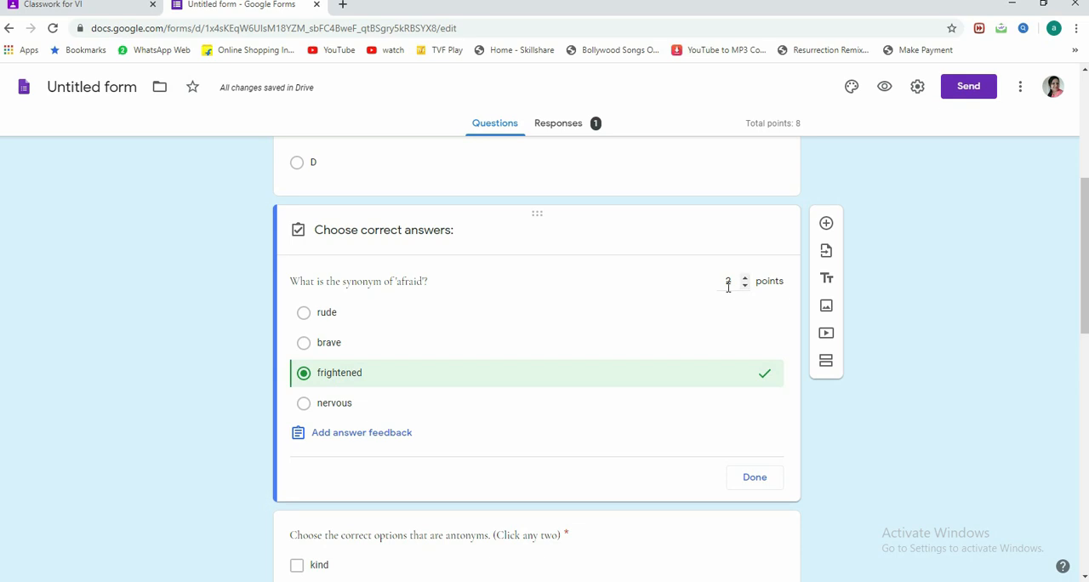
{"action": "left_click", "coordinate": [760, 481]}
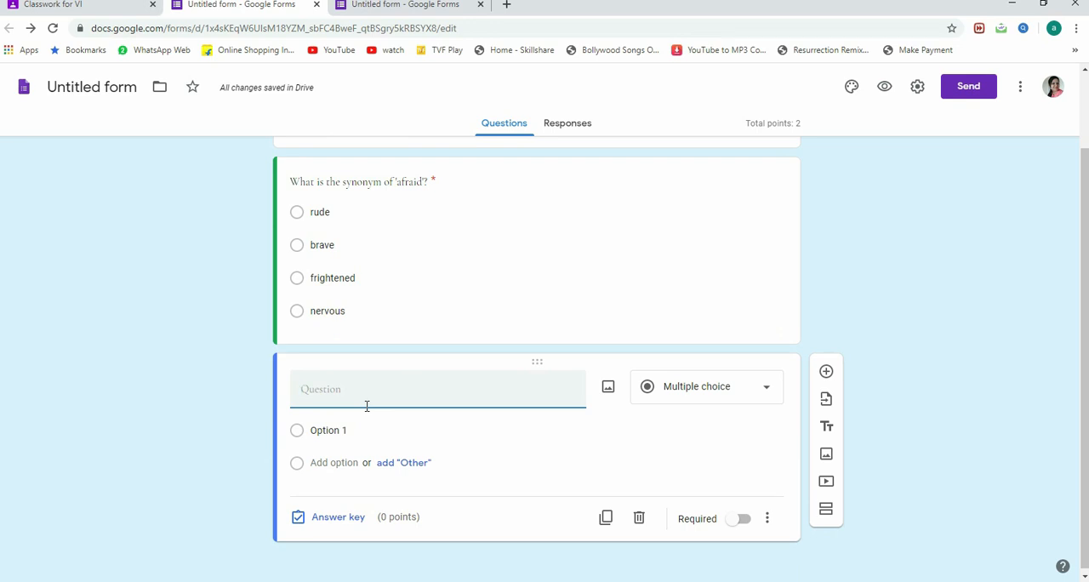
Step: Change the second question's type to Checkboxes and set its text to "Choose the correct options that are antonyms. (Click any two)"
{"action": "left_click", "coordinate": [761, 392]}
{"action": "left_click", "coordinate": [707, 284]}
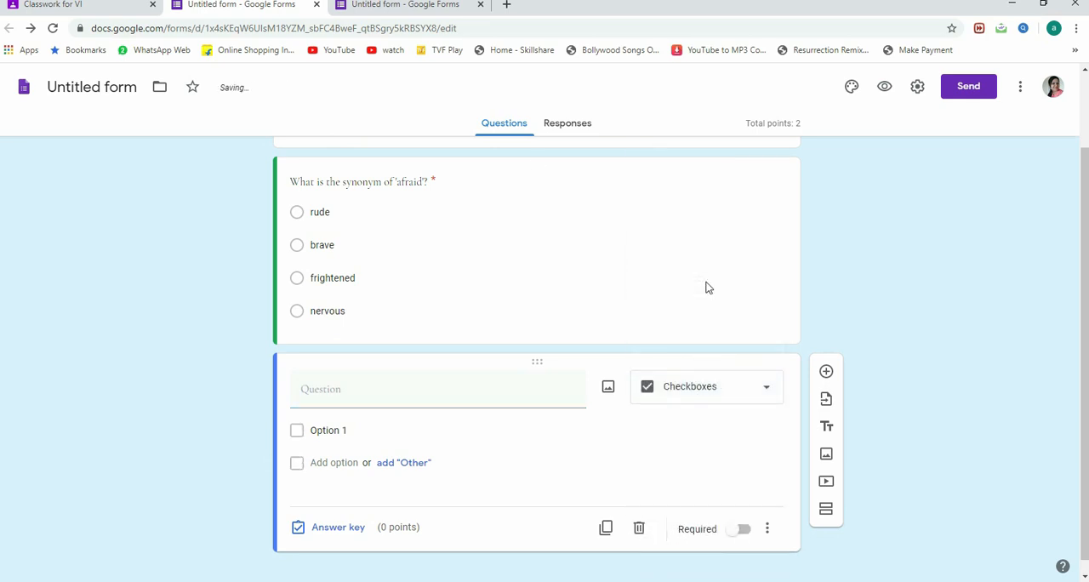
{"action": "left_click", "coordinate": [359, 396]}
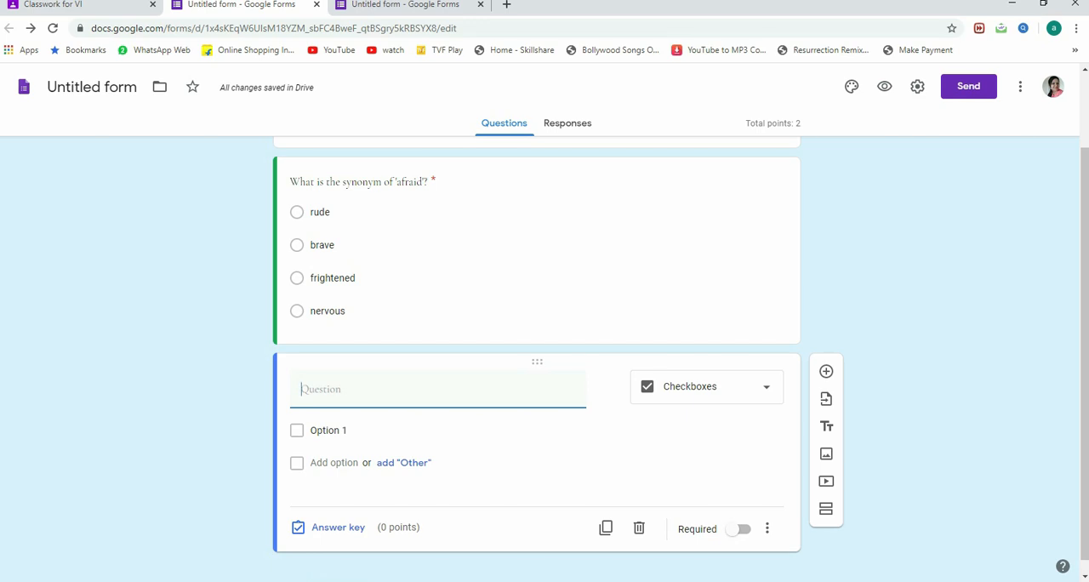
{"action": "type", "text": "Choose the correct pair"}
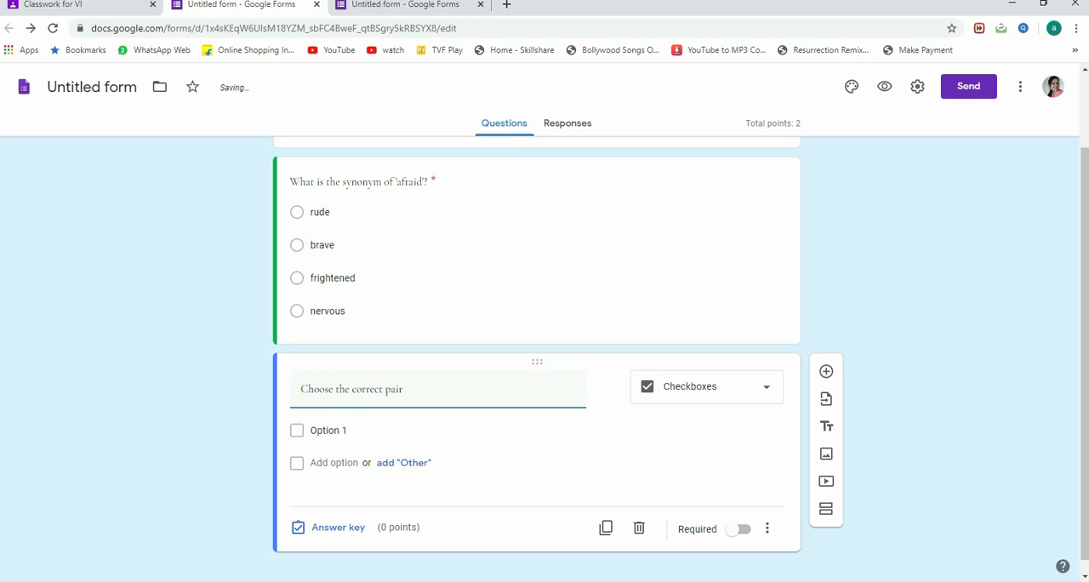
{"action": "key", "text": "BackSpace"}
{"action": "key", "text": "BackSpace"}
{"action": "type", "text": "options that are antonyms. (Click any two"}
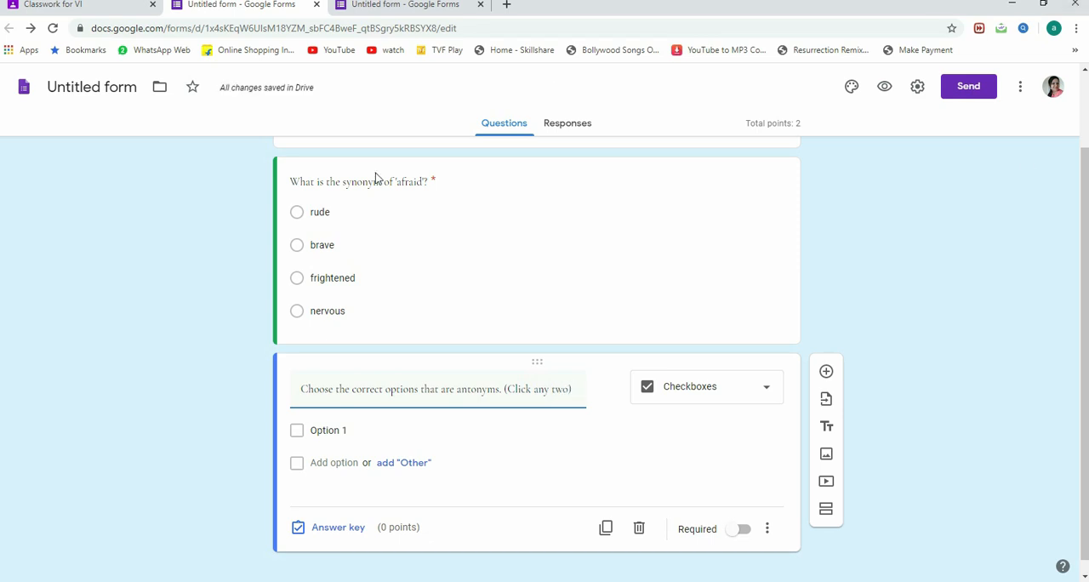
Step: Enter "kind" and "enormous" as the antonyms question's first two options, with an "Other" option below them
{"action": "left_click", "coordinate": [333, 432]}
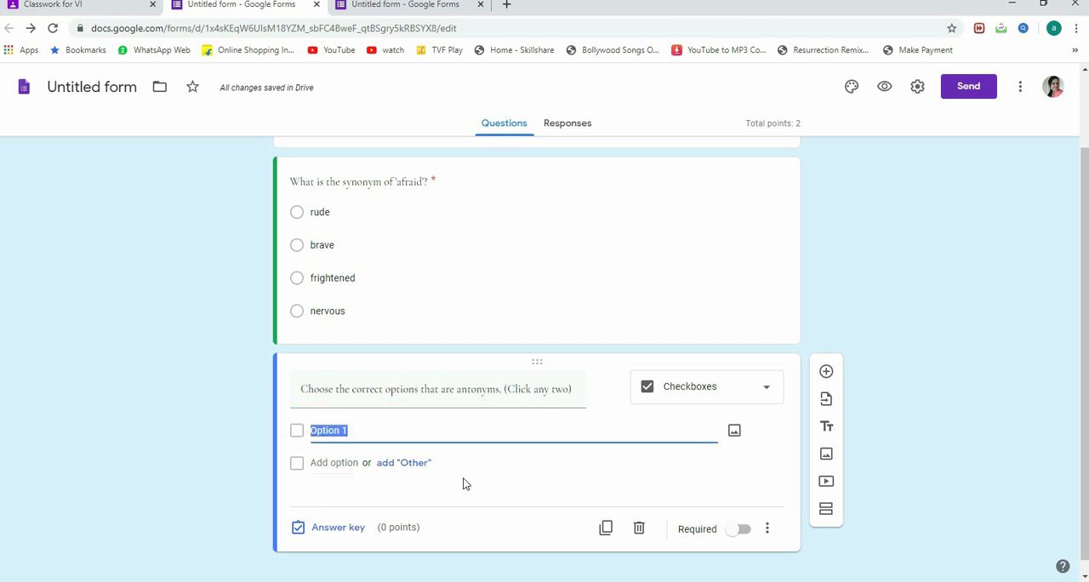
{"action": "type", "text": "kin"}
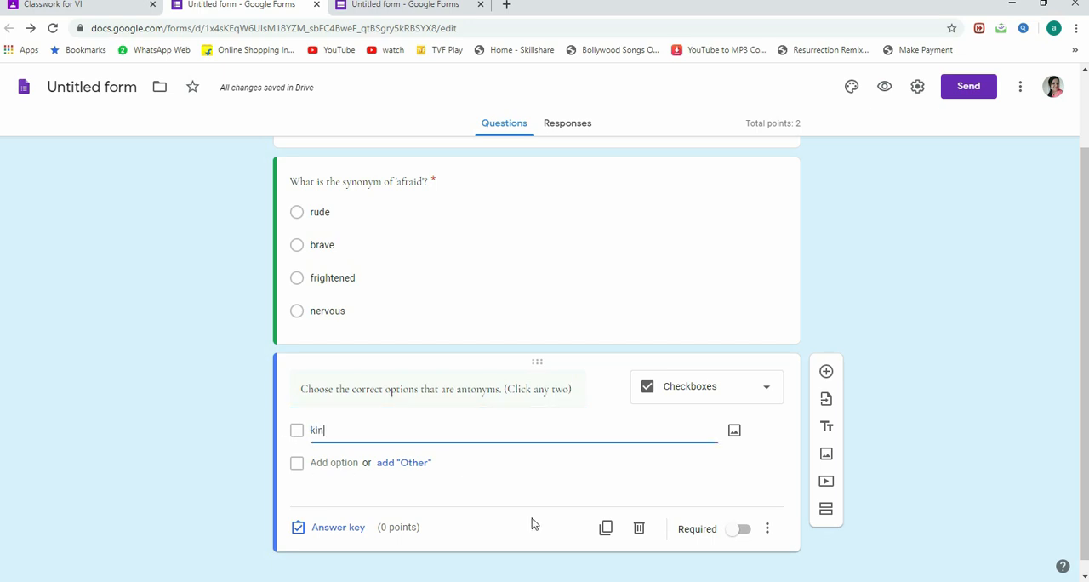
{"action": "type", "text": "d"}
{"action": "left_click", "coordinate": [393, 466]}
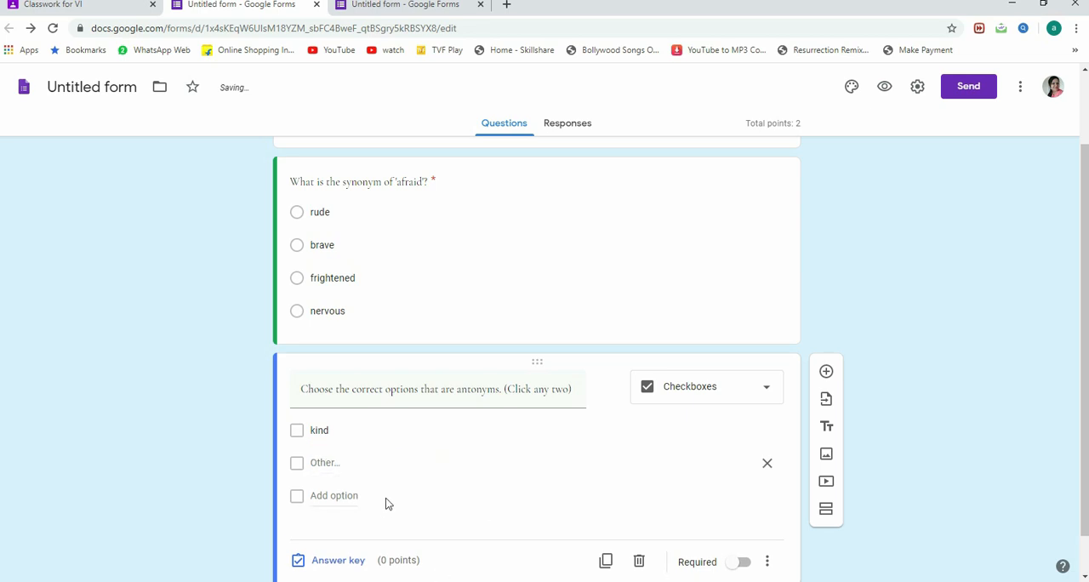
{"action": "left_click", "coordinate": [319, 495]}
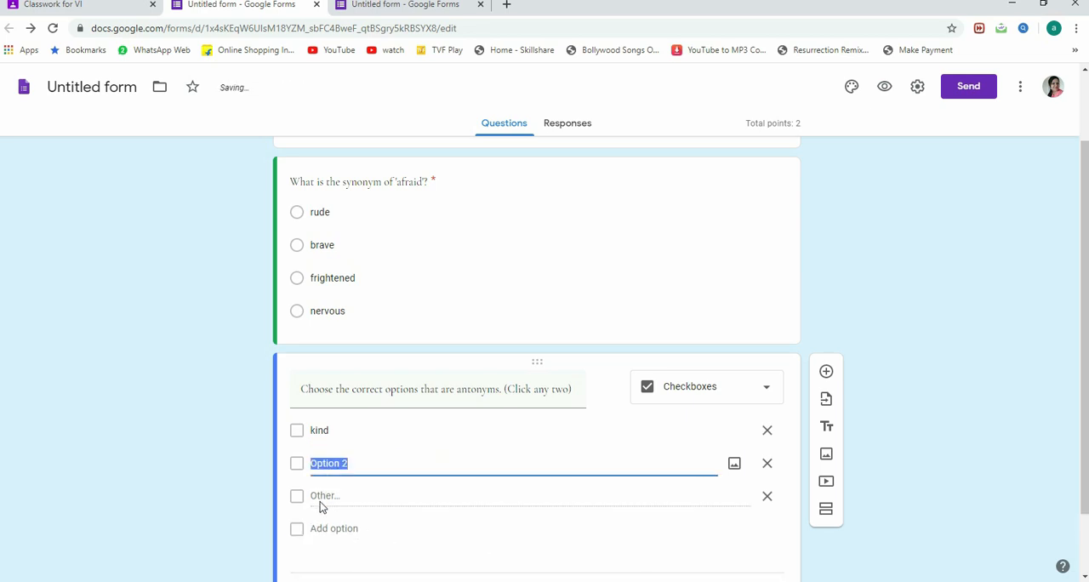
{"action": "type", "text": "e"}
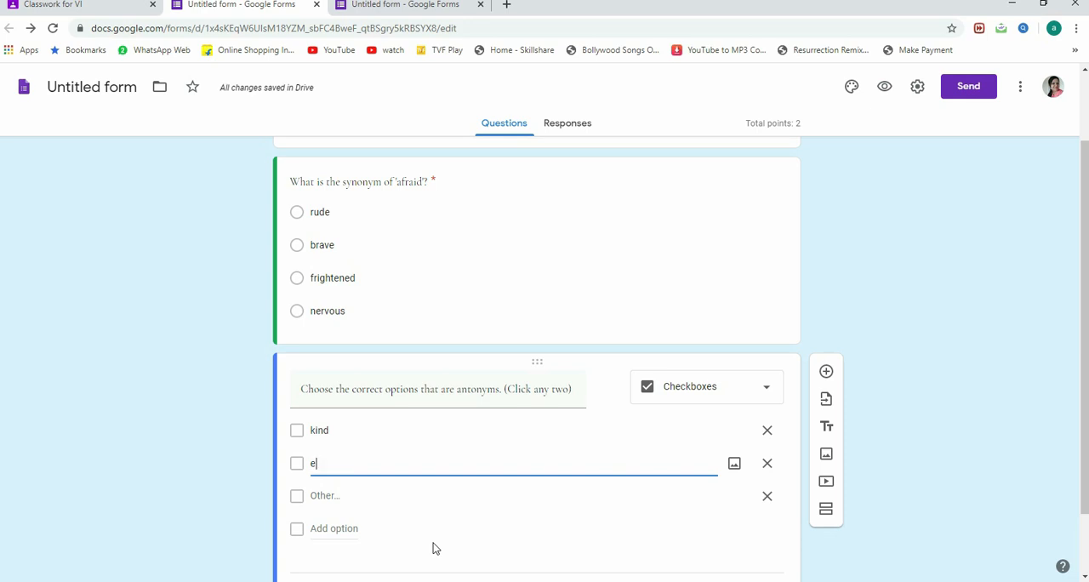
{"action": "type", "text": "normous"}
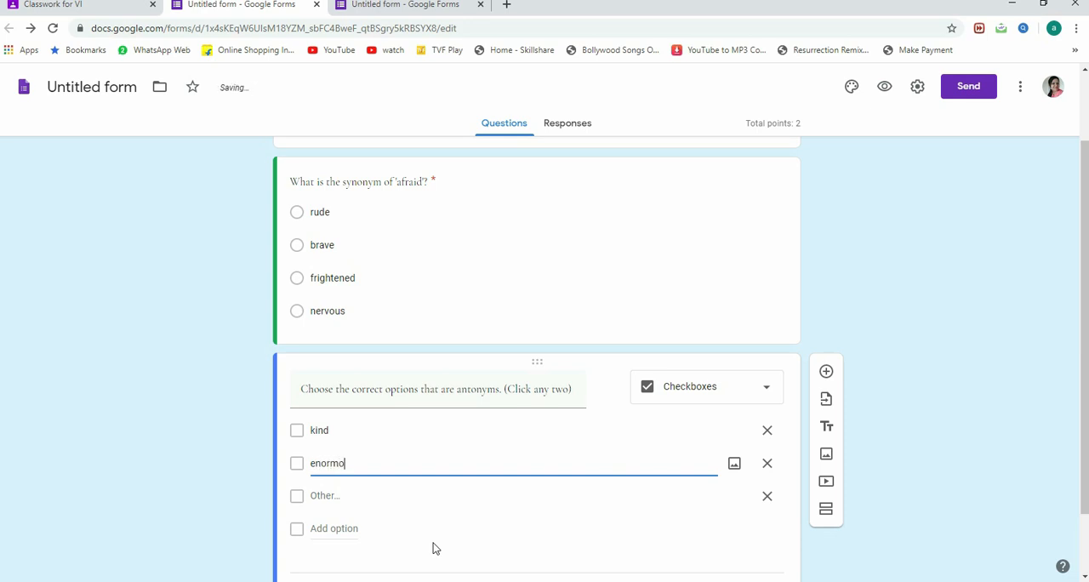
Step: Add the options "impolite", "tiny" and "huge" to the antonyms question
{"action": "left_click", "coordinate": [332, 528]}
{"action": "type", "text": "impolite"}
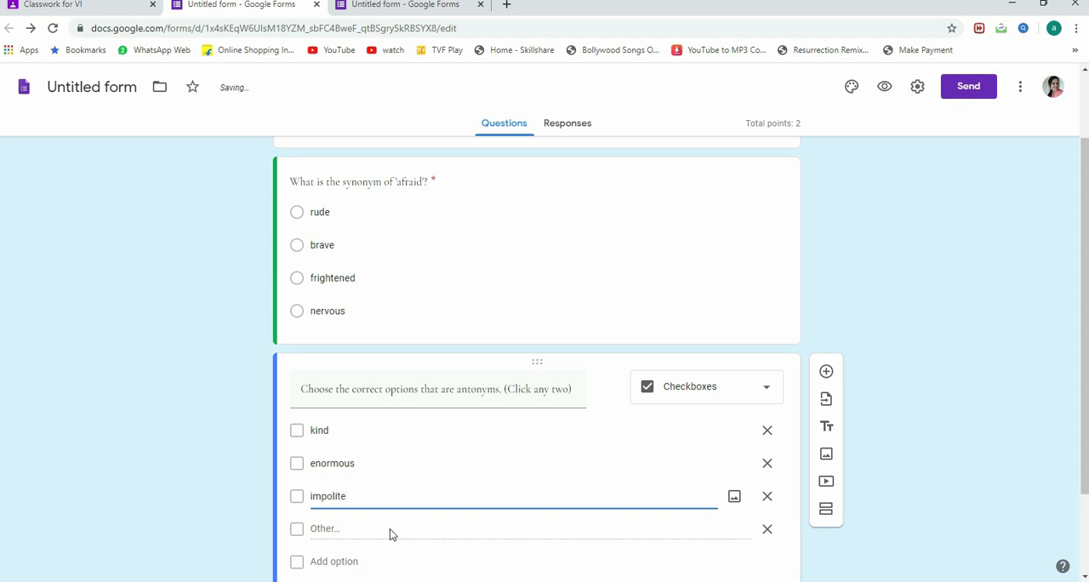
{"action": "left_click", "coordinate": [342, 563]}
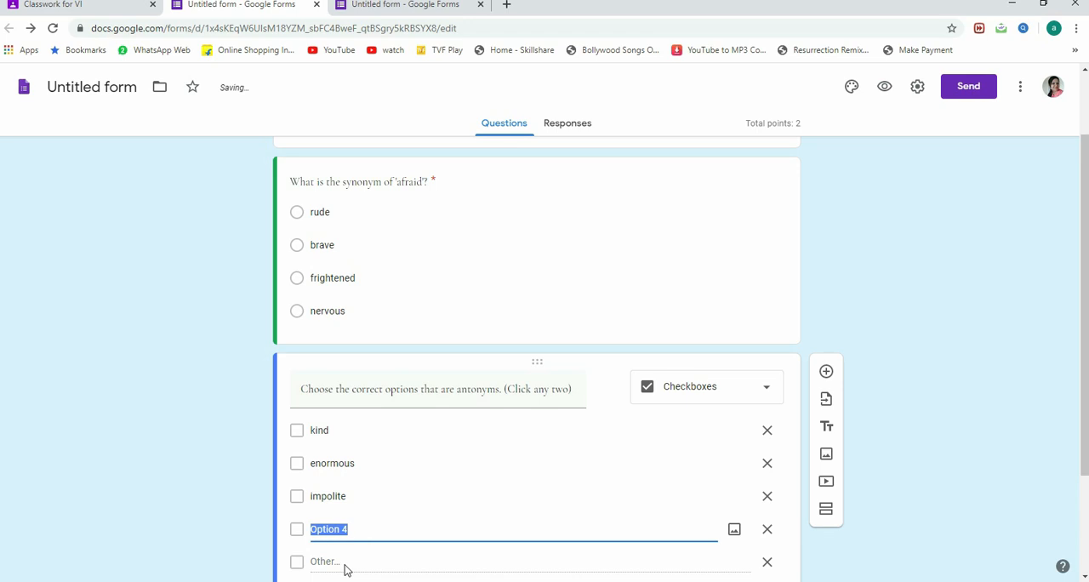
{"action": "type", "text": "tiny"}
{"action": "scroll", "coordinate": [397, 485], "scroll_direction": "down", "scroll_amount": 2}
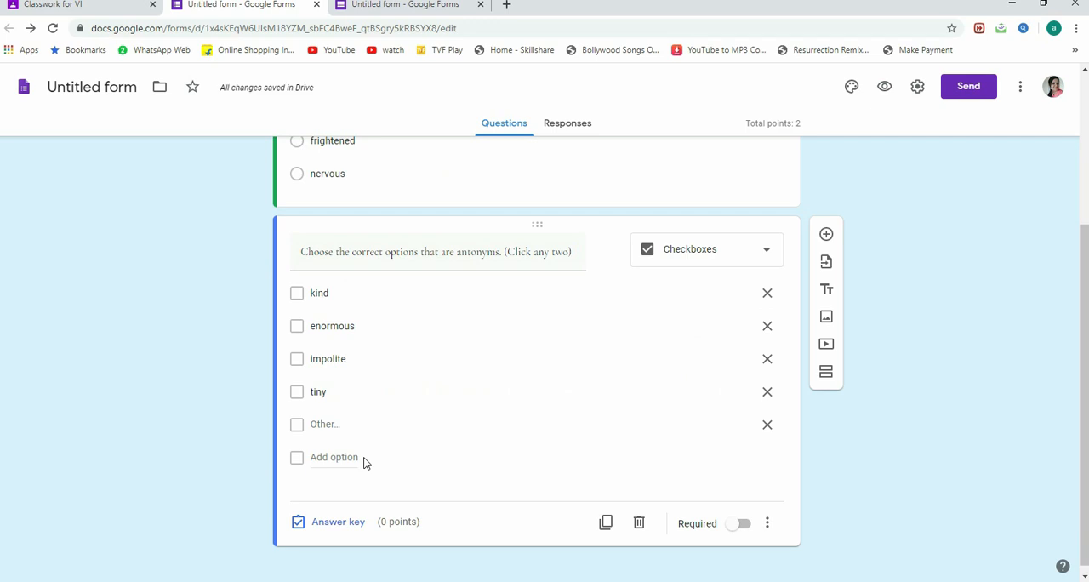
{"action": "left_click", "coordinate": [317, 459]}
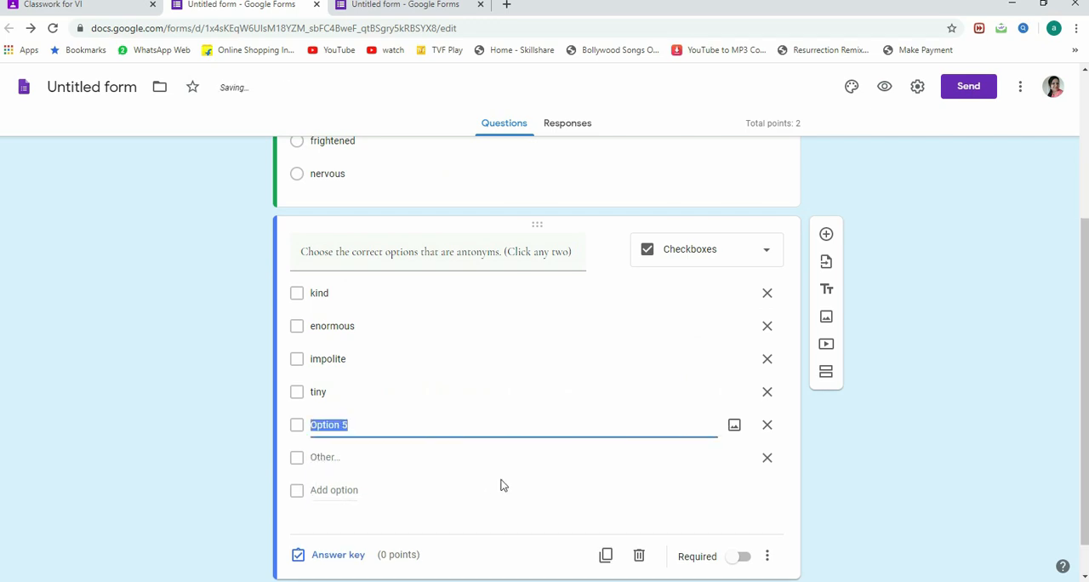
{"action": "type", "text": "huge"}
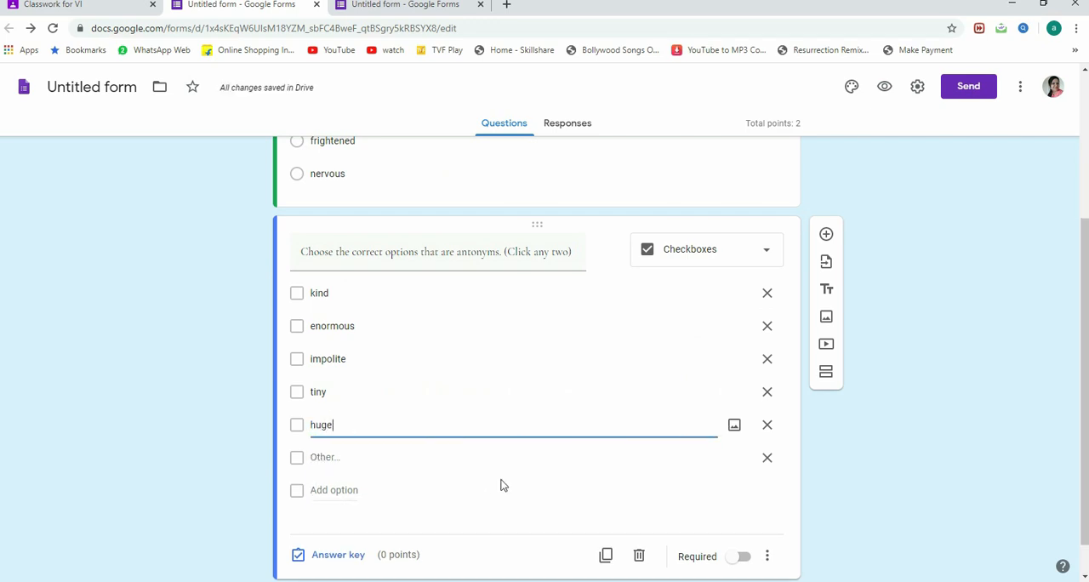
{"action": "left_click", "coordinate": [500, 485]}
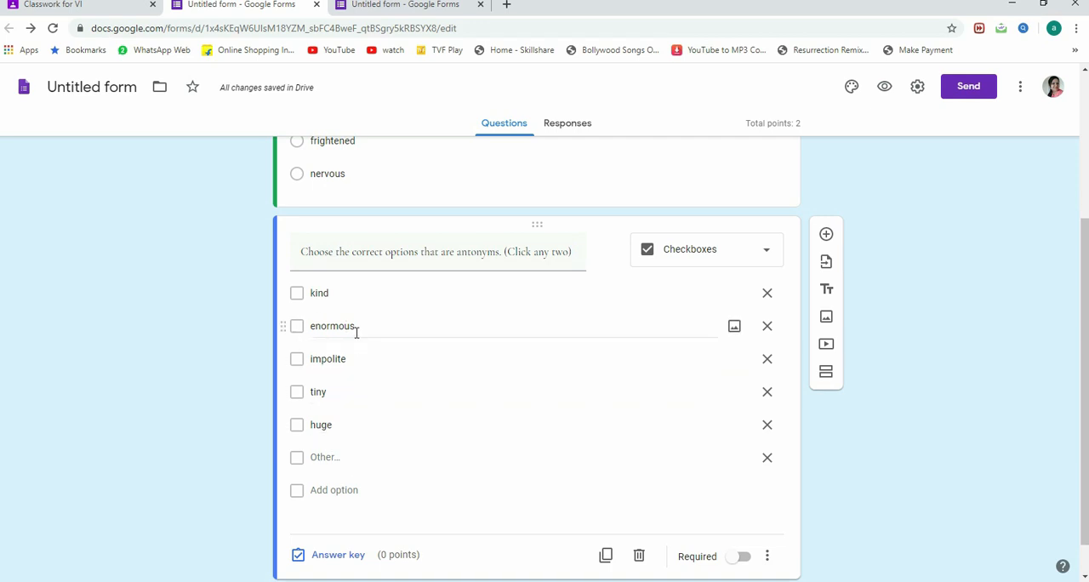
{"action": "scroll", "coordinate": [331, 498], "scroll_direction": "down", "scroll_amount": 1}
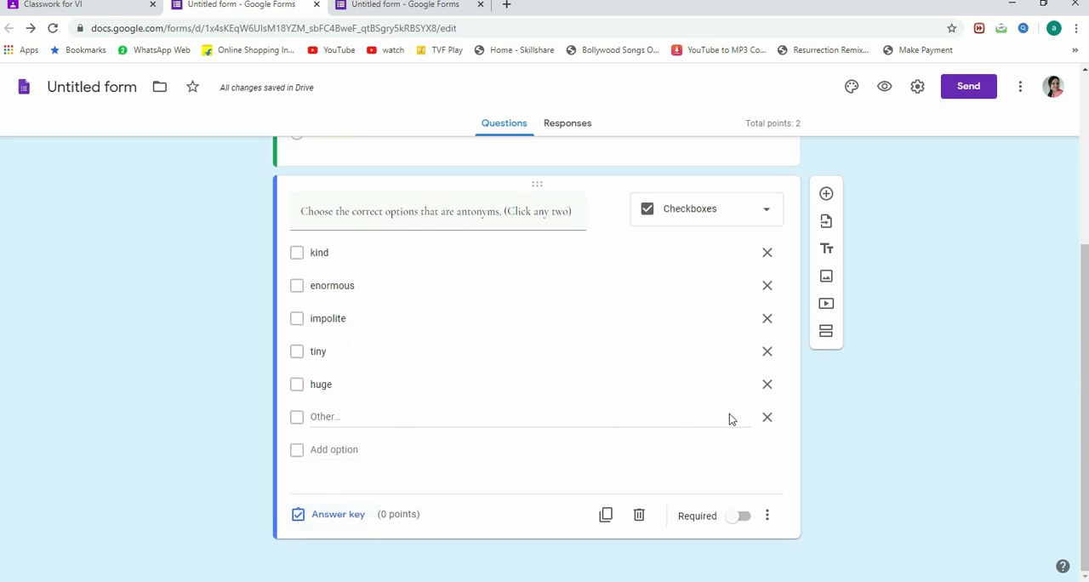
Step: Remove the antonyms question's "Other" option and mark "enormous" and "tiny" as its correct answers, worth 2 points
{"action": "left_click", "coordinate": [766, 419]}
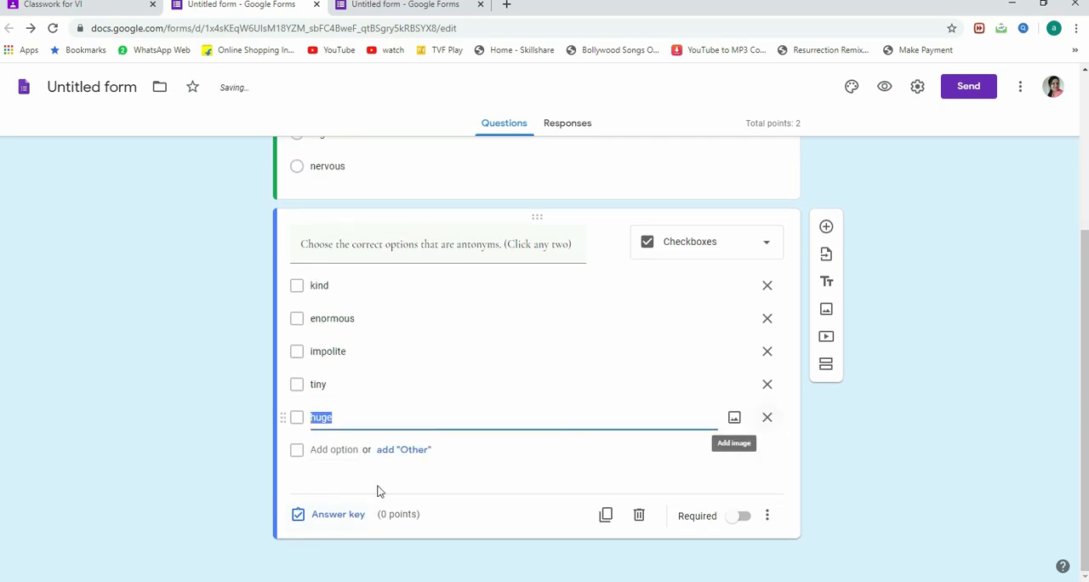
{"action": "left_click", "coordinate": [336, 516]}
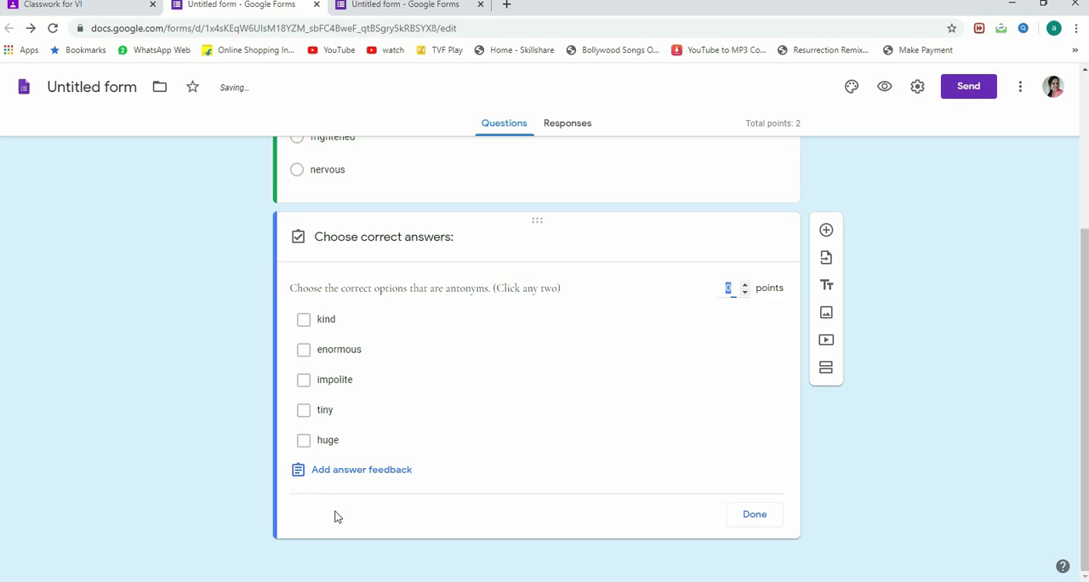
{"action": "left_click", "coordinate": [304, 353]}
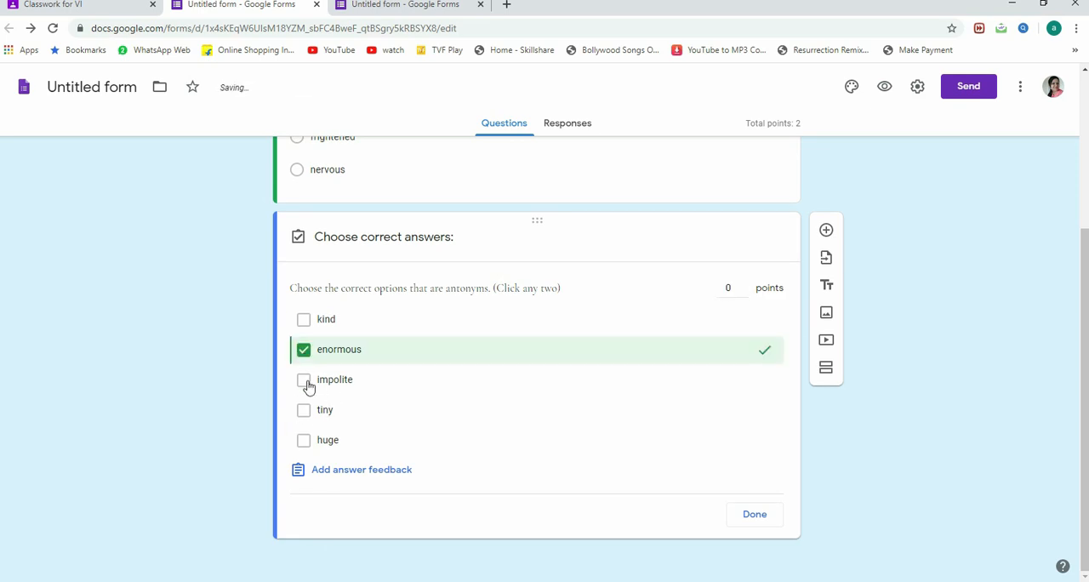
{"action": "left_click", "coordinate": [304, 410]}
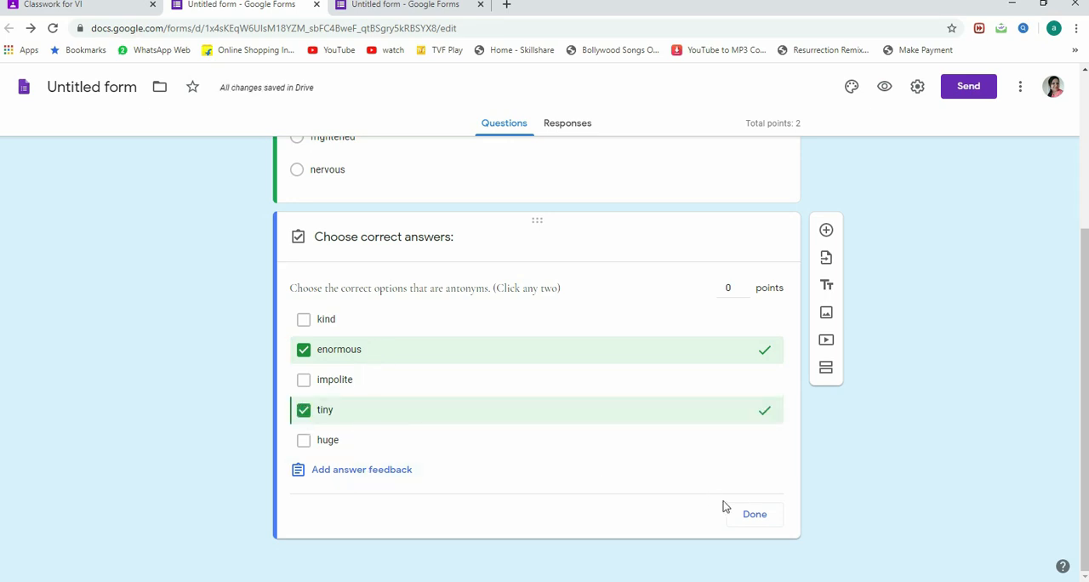
{"action": "left_click", "coordinate": [729, 286]}
{"action": "left_click", "coordinate": [745, 283]}
{"action": "left_click", "coordinate": [745, 284]}
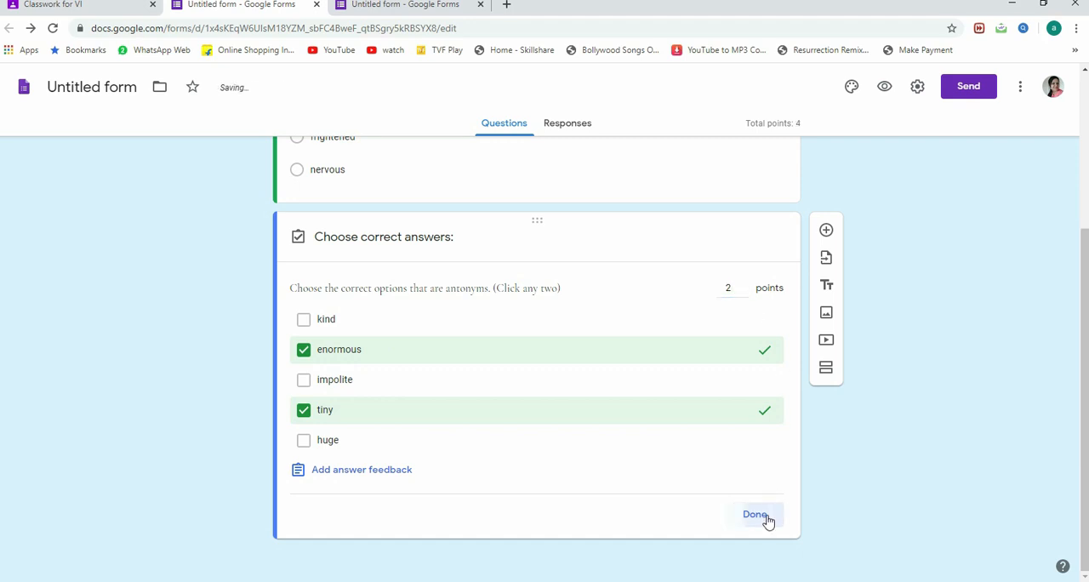
{"action": "left_click", "coordinate": [759, 517]}
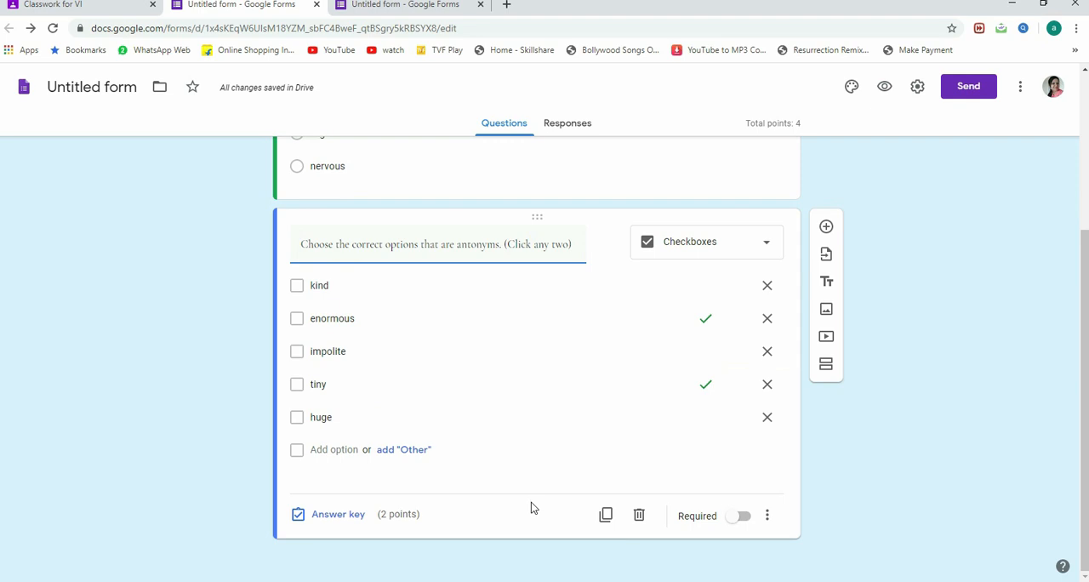
Step: Add a third question with the text "Who is the poet of the poem 'Daffodils'?"
{"action": "left_click", "coordinate": [827, 229]}
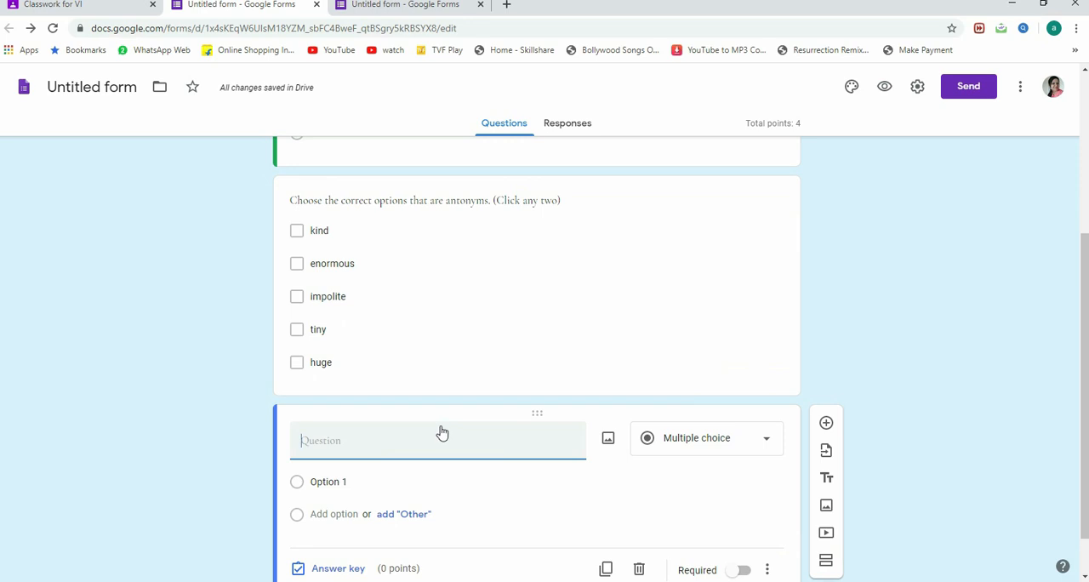
{"action": "type", "text": "Who is the port"}
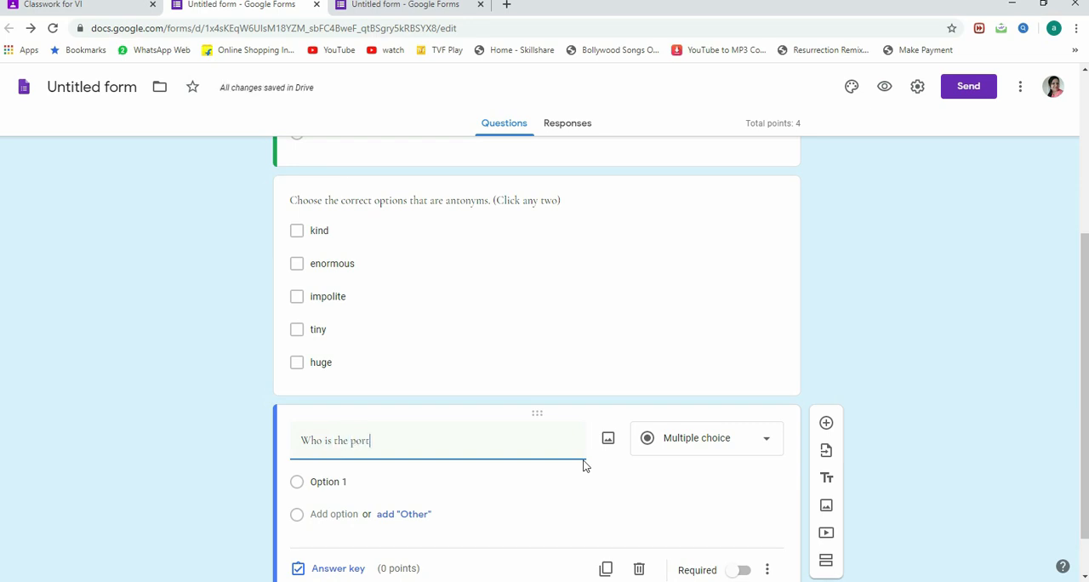
{"action": "type", "text": " of the "}
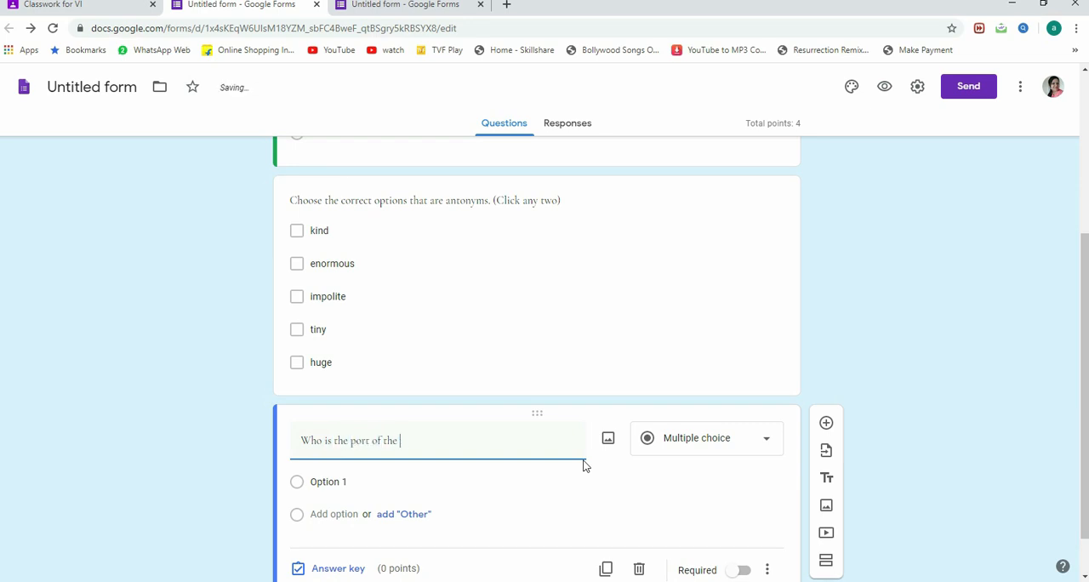
{"action": "type", "text": "poem '"}
{"action": "type", "text": "The Daffod"}
{"action": "type", "text": "ils'"}
{"action": "key", "text": "BackSpace"}
{"action": "key", "text": "BackSpace"}
{"action": "key", "text": "BackSpace"}
{"action": "key", "text": "BackSpace"}
{"action": "scroll", "coordinate": [595, 434], "scroll_direction": "down", "scroll_amount": 1}
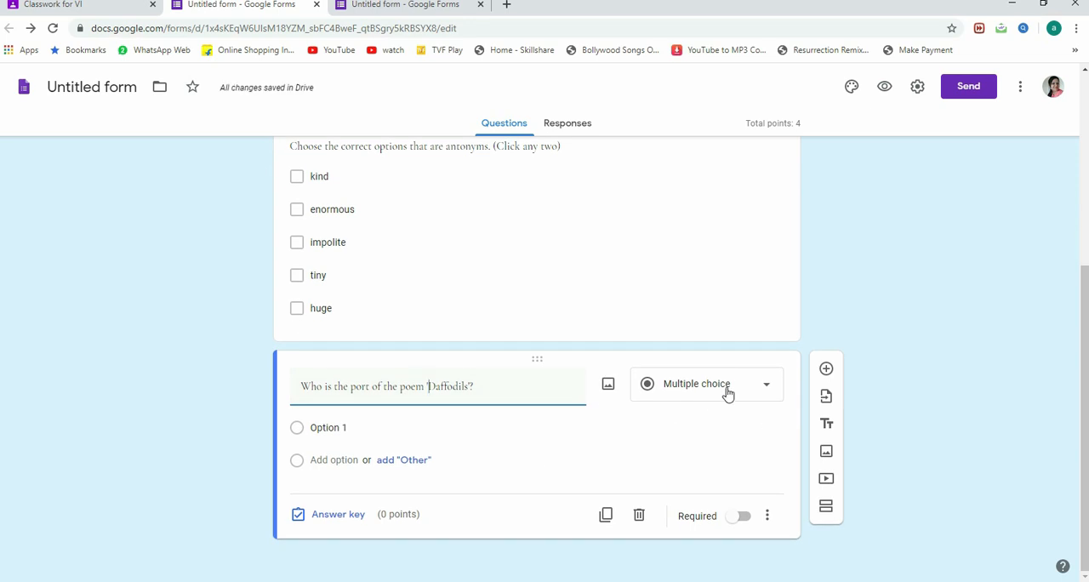
{"action": "left_click", "coordinate": [365, 385]}
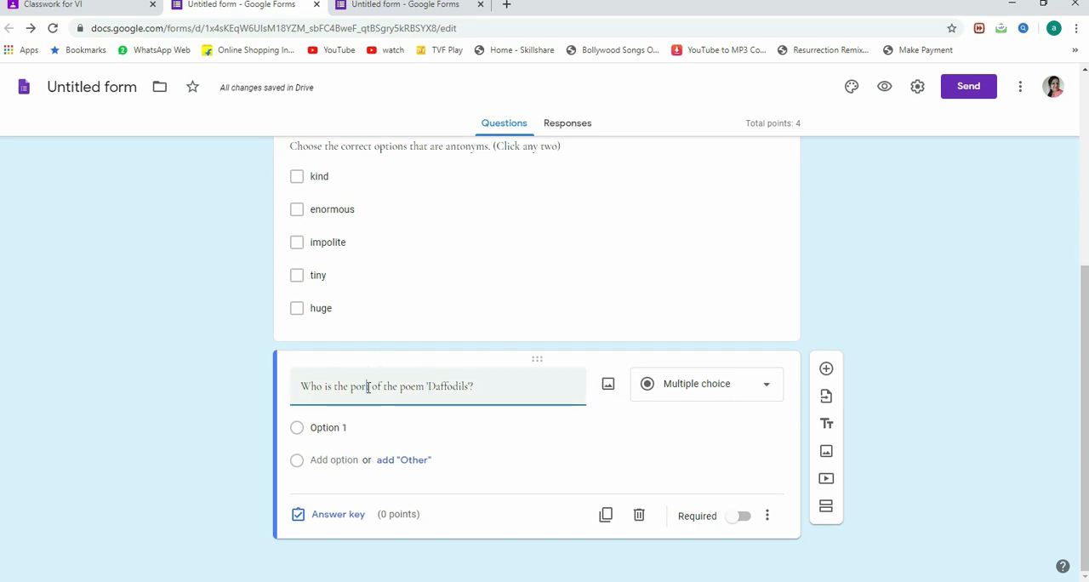
{"action": "key", "text": "BackSpace"}
{"action": "type", "text": "e"}
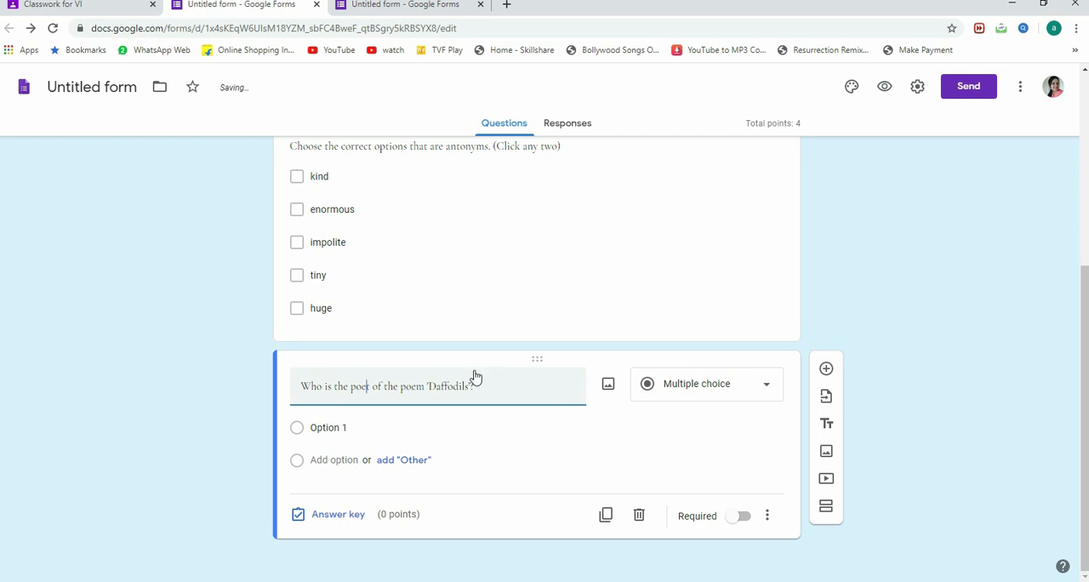
Step: Change the 'Daffodils' question's type to Short answer and make it worth 2 points in its answer key
{"action": "left_click", "coordinate": [477, 434]}
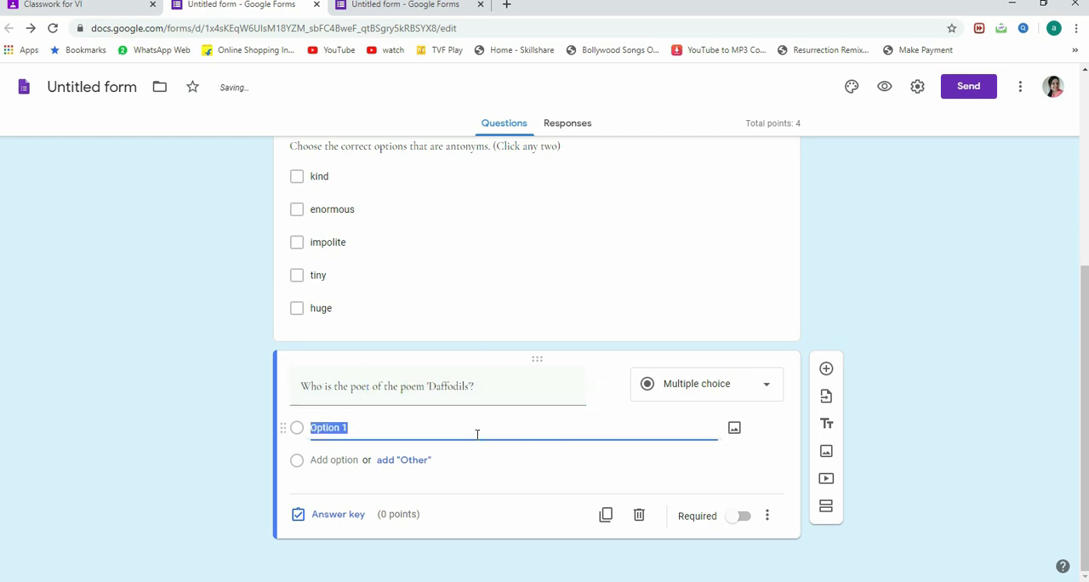
{"action": "left_click", "coordinate": [756, 394]}
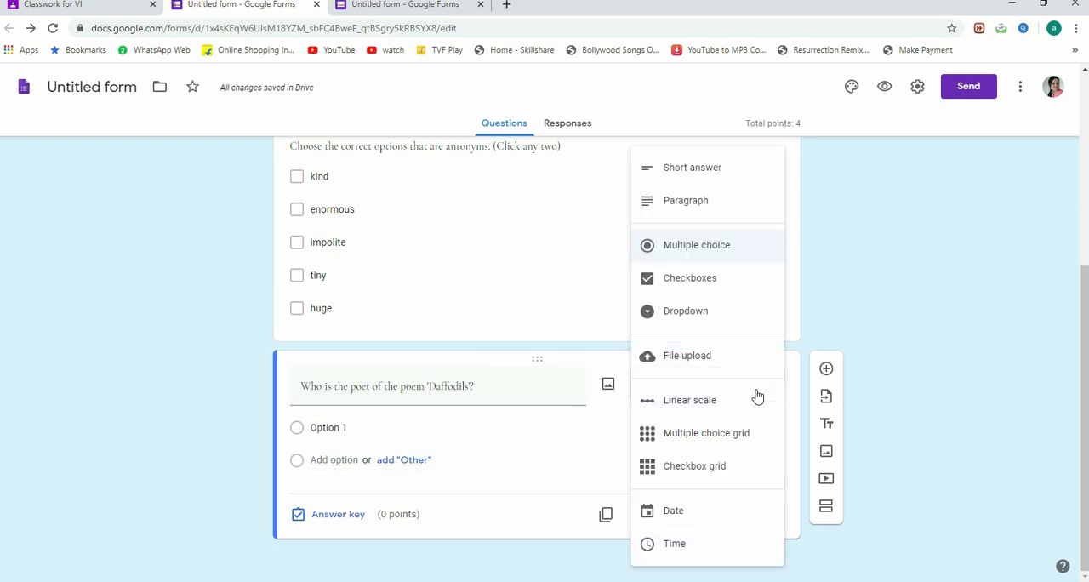
{"action": "left_click", "coordinate": [699, 179]}
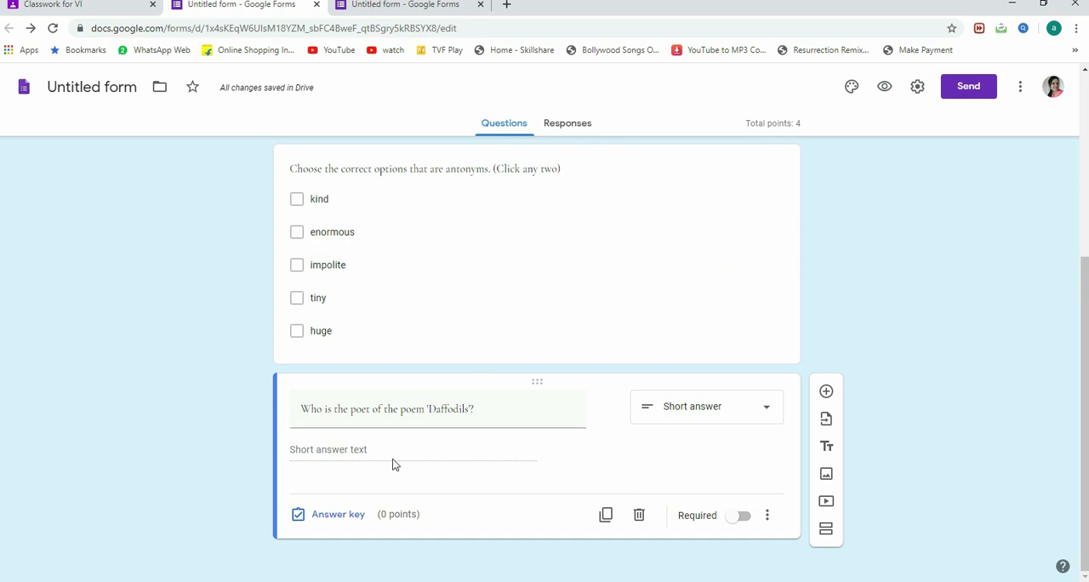
{"action": "left_click", "coordinate": [327, 514]}
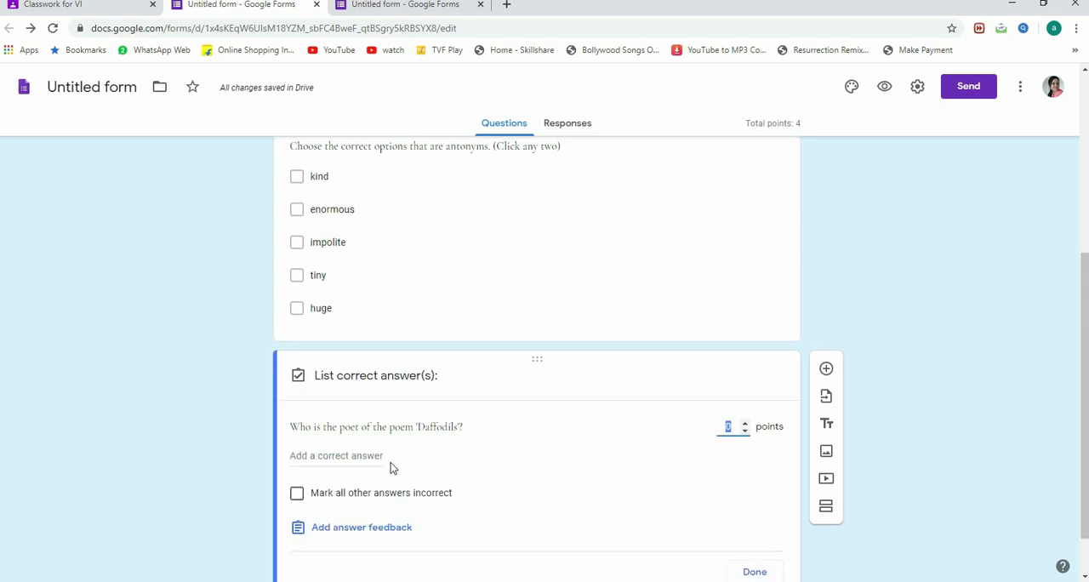
{"action": "left_click", "coordinate": [744, 368]}
{"action": "left_click", "coordinate": [745, 368]}
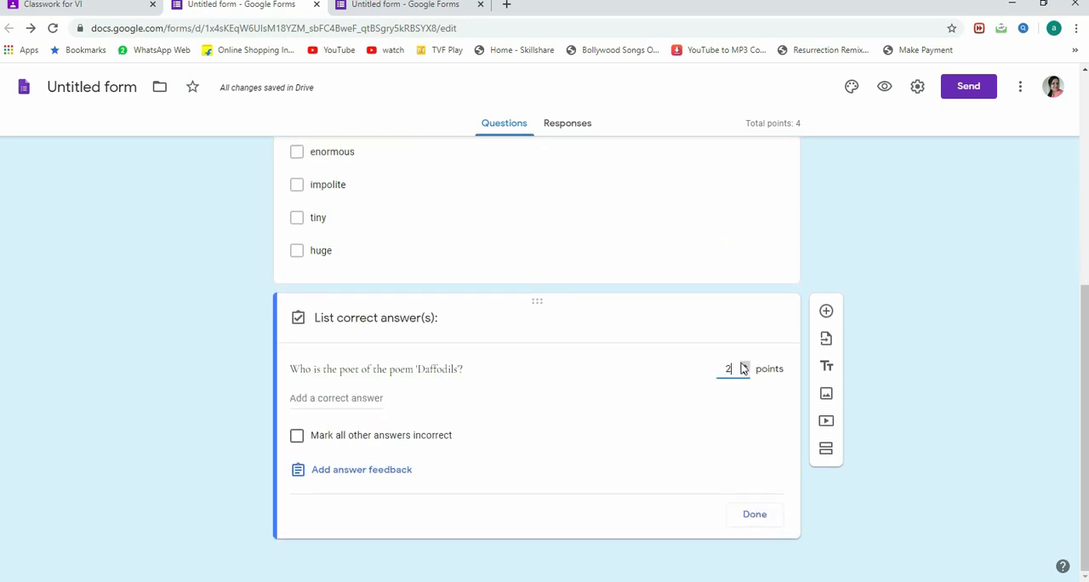
Step: List "William Wordsworth" and "Wordsworth" as correct answers to the 'Daffodils' question
{"action": "left_click", "coordinate": [343, 397]}
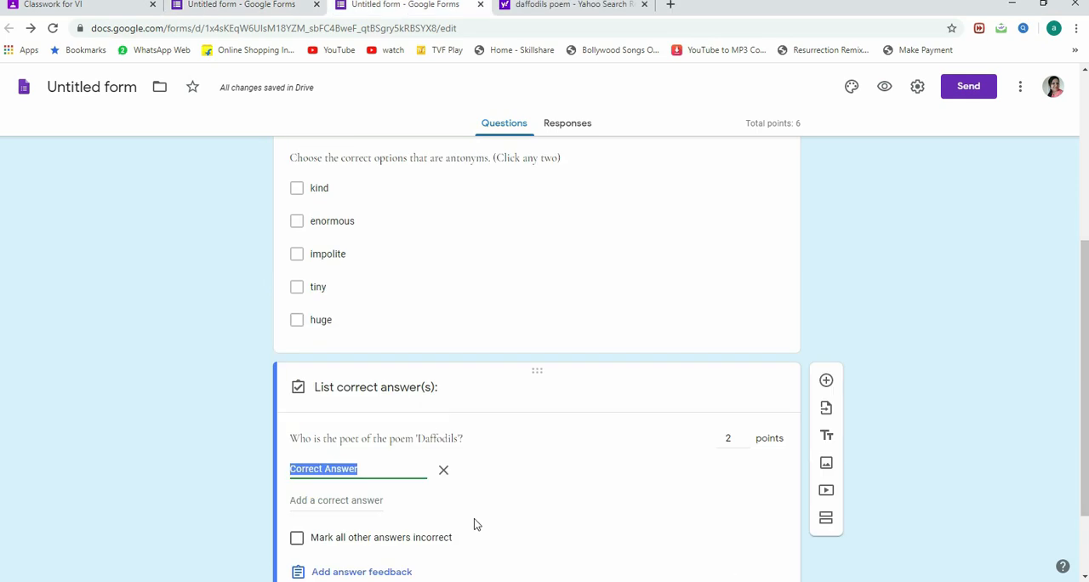
{"action": "type", "text": "Will"}
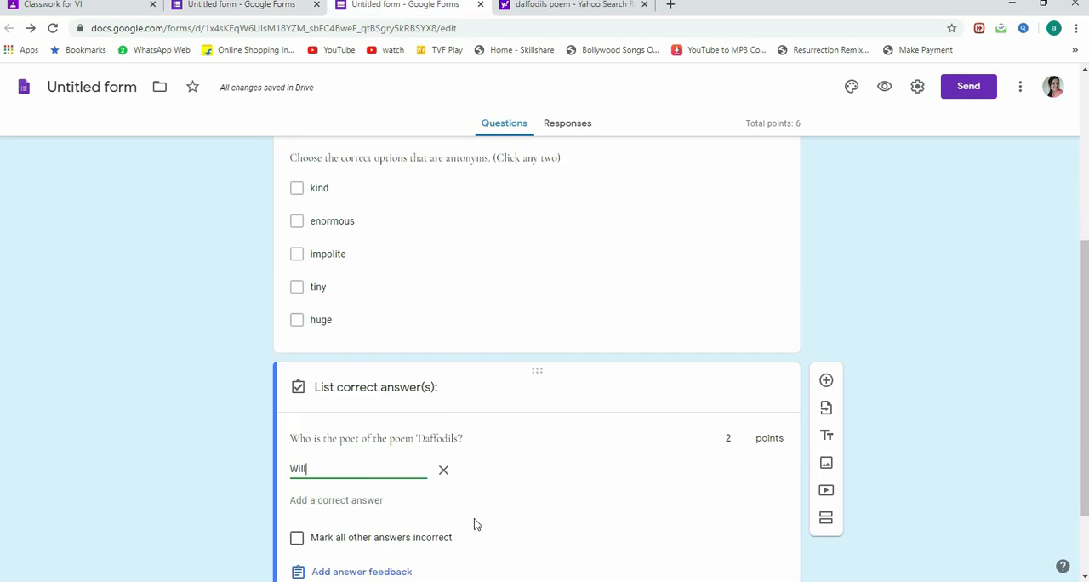
{"action": "type", "text": "iam W"}
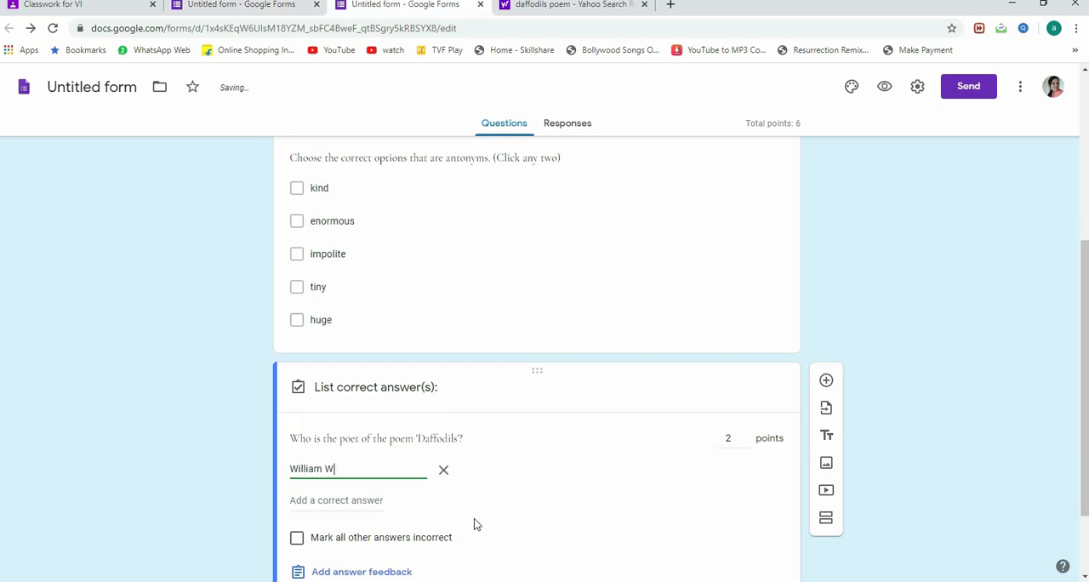
{"action": "type", "text": "ordswor"}
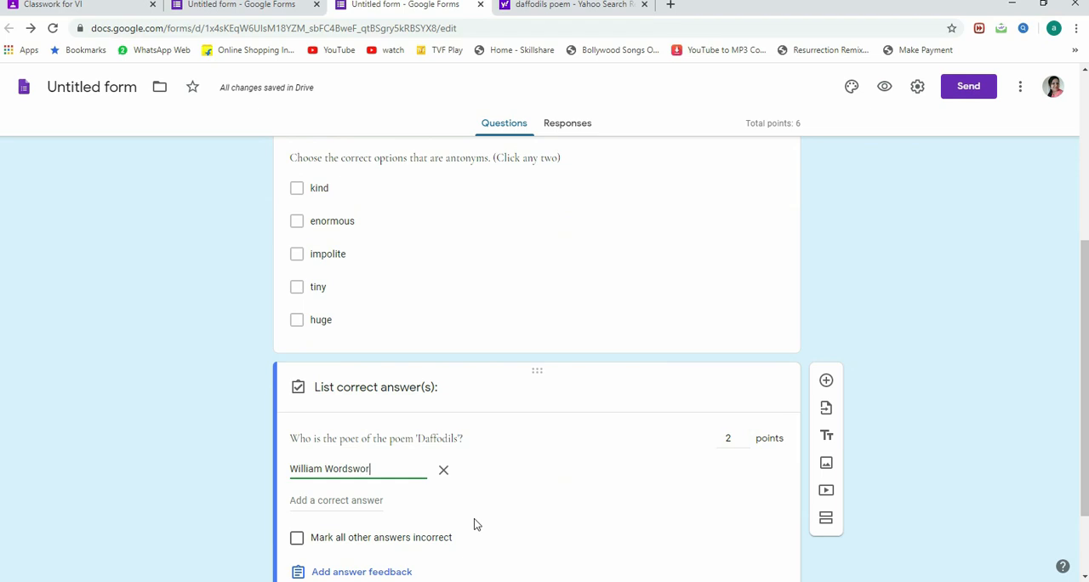
{"action": "type", "text": "th"}
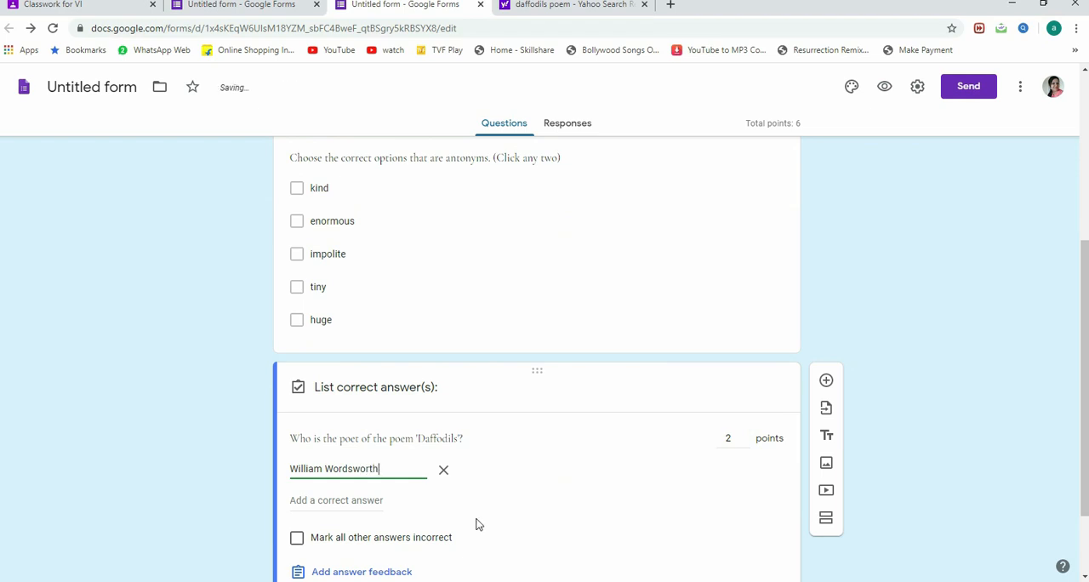
{"action": "left_click", "coordinate": [337, 498]}
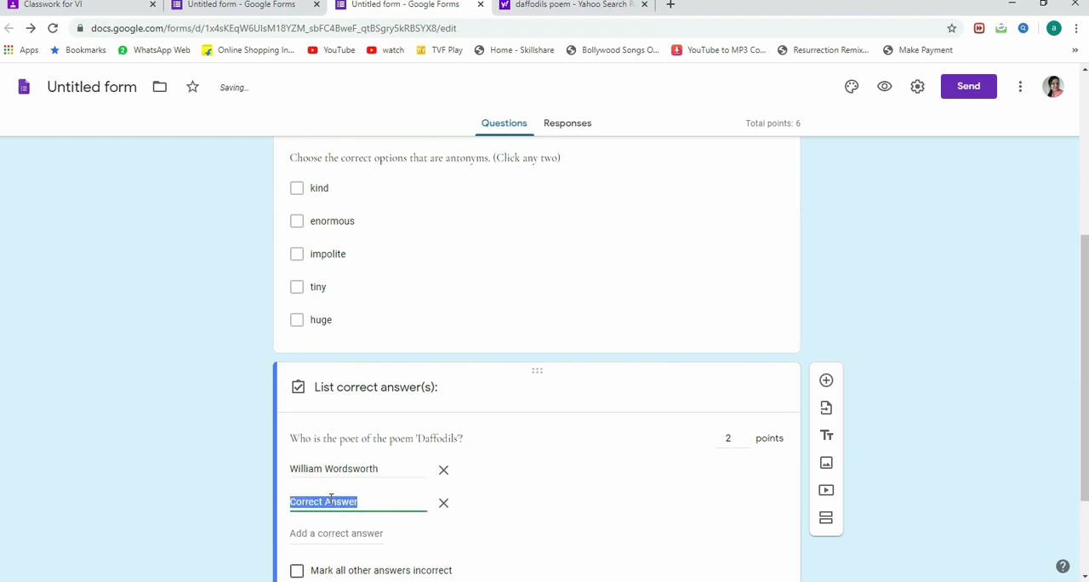
{"action": "type", "text": "Wordsw"}
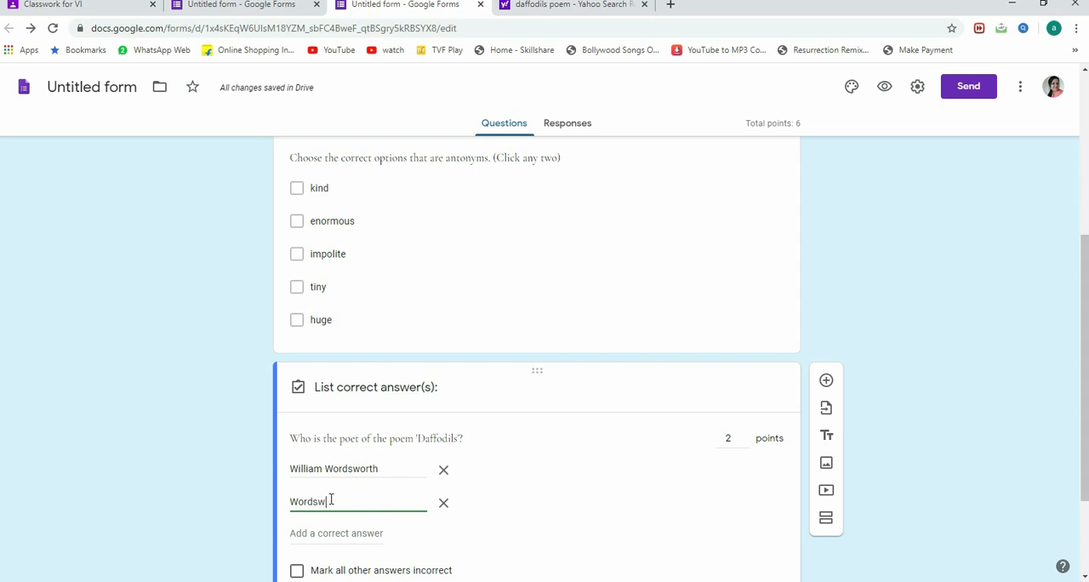
{"action": "type", "text": "orth"}
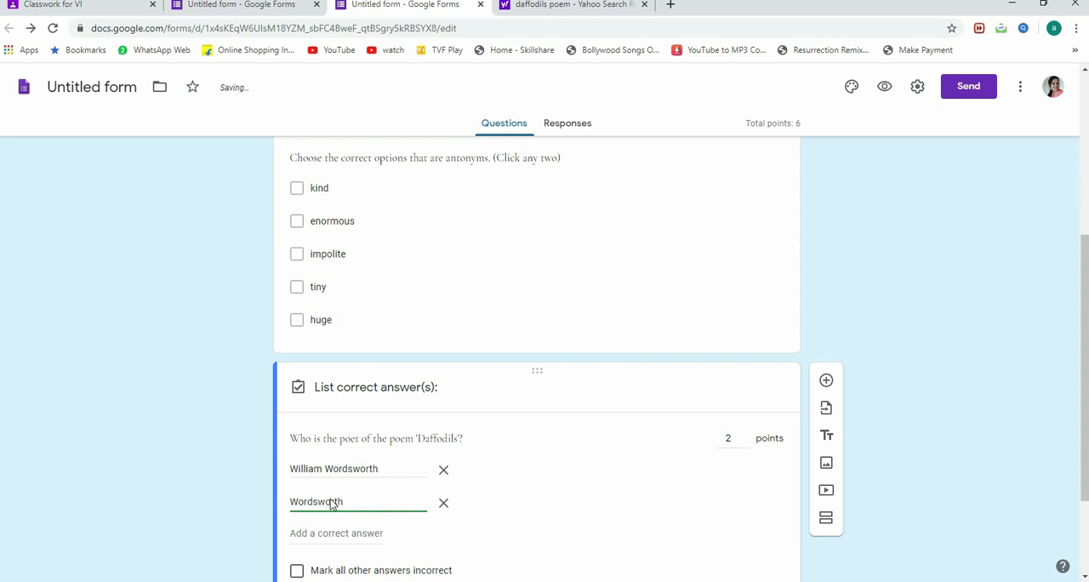
Step: Add "w. wordworth" as a third accepted answer and finish the 'Daffodils' question's answer key
{"action": "left_click", "coordinate": [320, 532]}
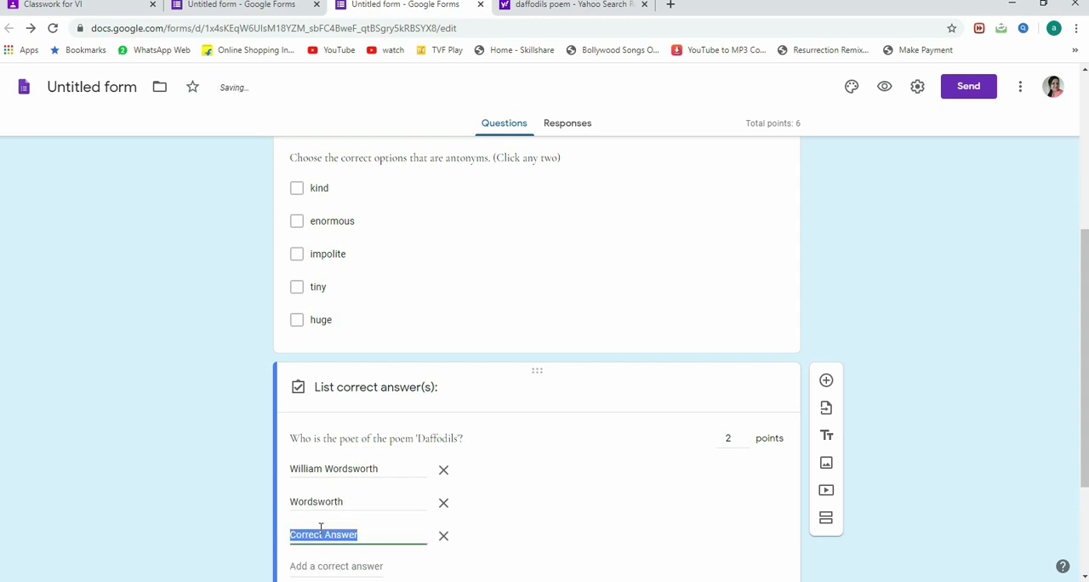
{"action": "type", "text": "w. wordwoe"}
{"action": "key", "text": "BackSpace"}
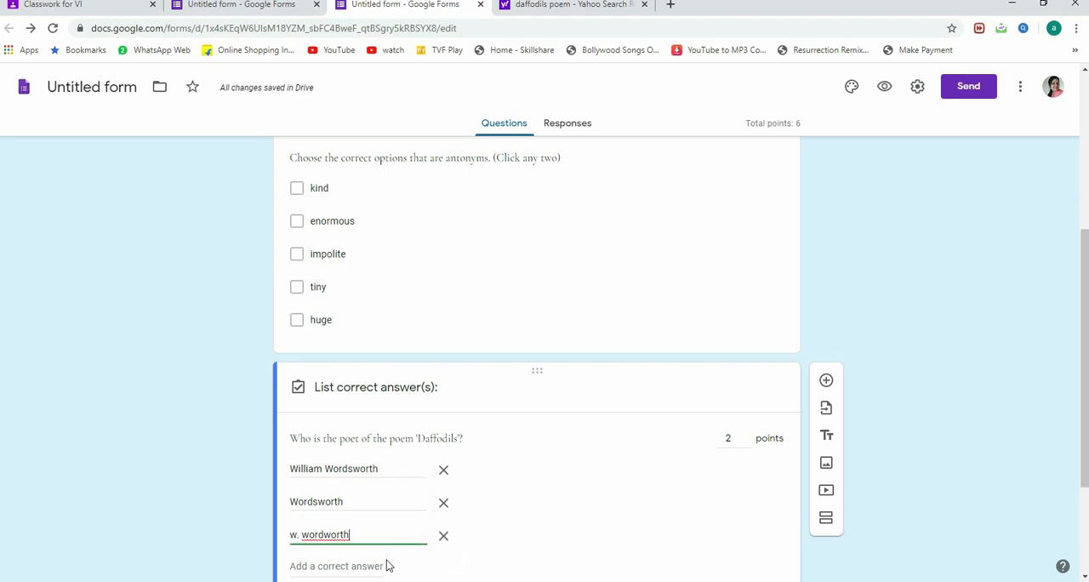
{"action": "scroll", "coordinate": [421, 447], "scroll_direction": "down", "scroll_amount": 1}
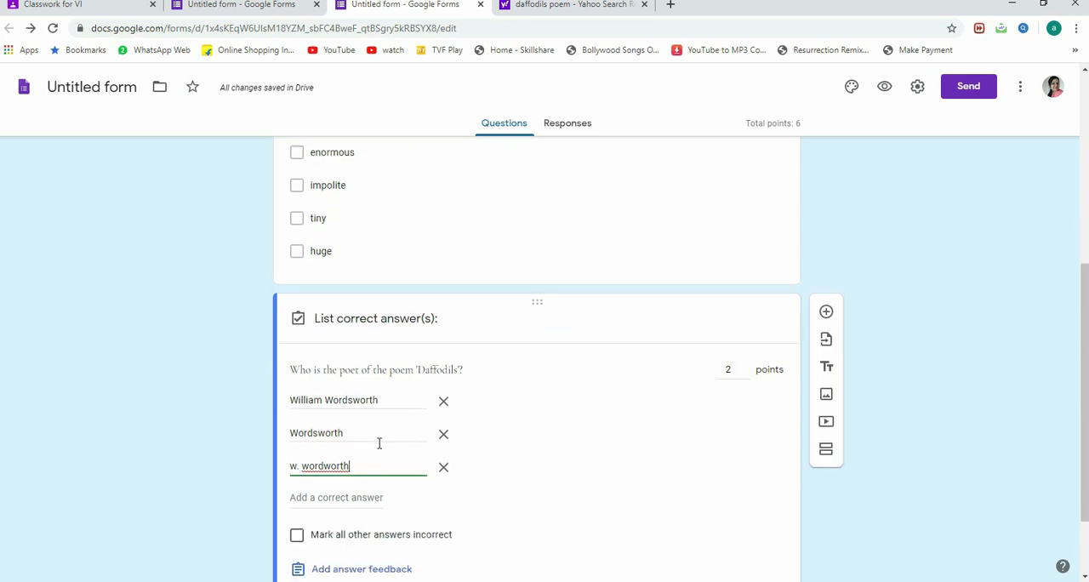
{"action": "scroll", "coordinate": [545, 468], "scroll_direction": "down", "scroll_amount": 2}
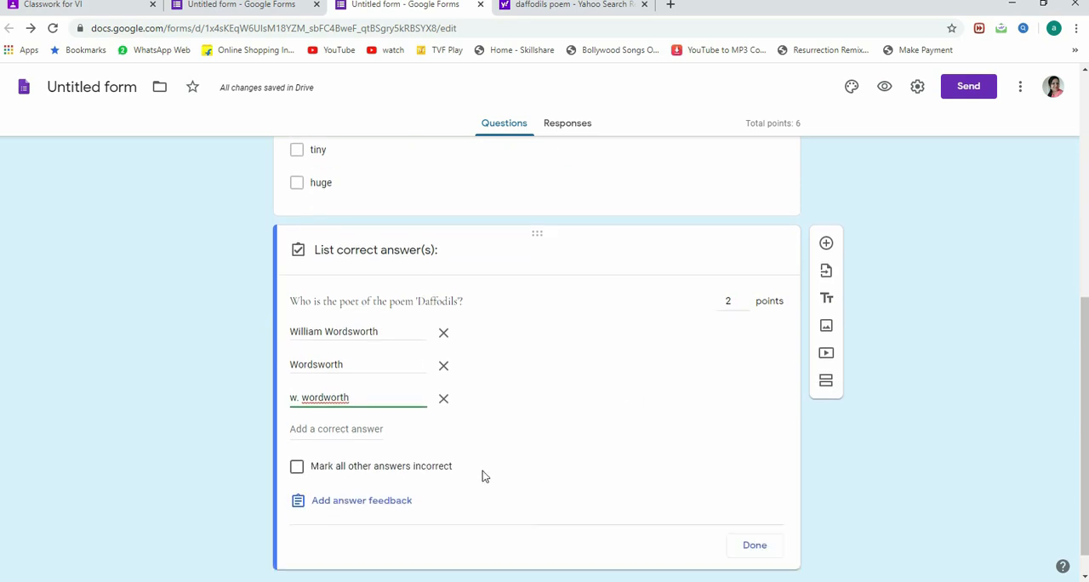
{"action": "left_click", "coordinate": [771, 547]}
Step: Append the instruction "(Write name only. Do not write complete sentence.)" to the 'Daffodils' question text
{"action": "left_click", "coordinate": [494, 398]}
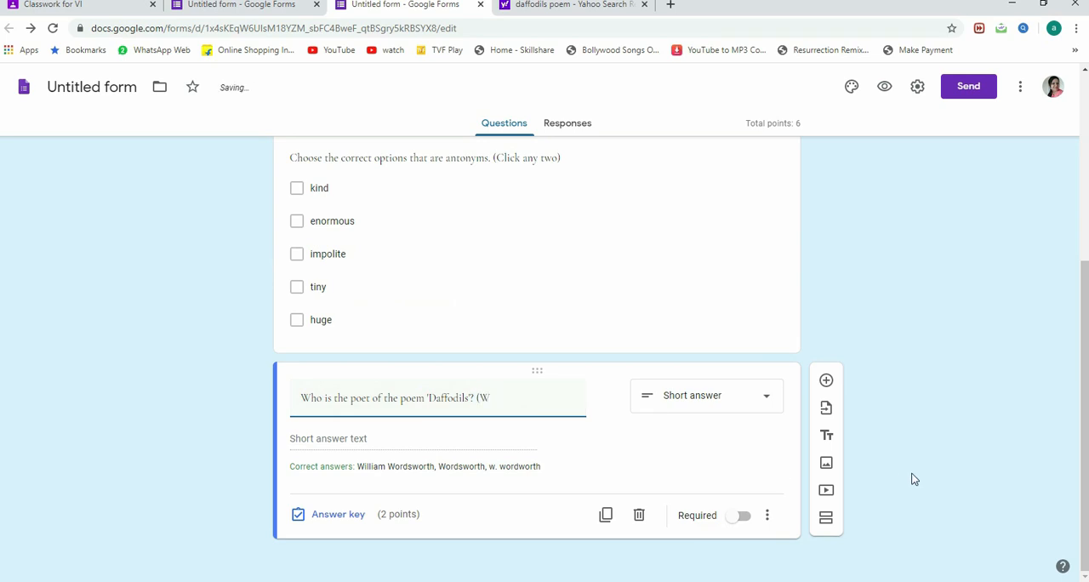
{"action": "type", "text": "(Write name only. Do not write complete sentence."}
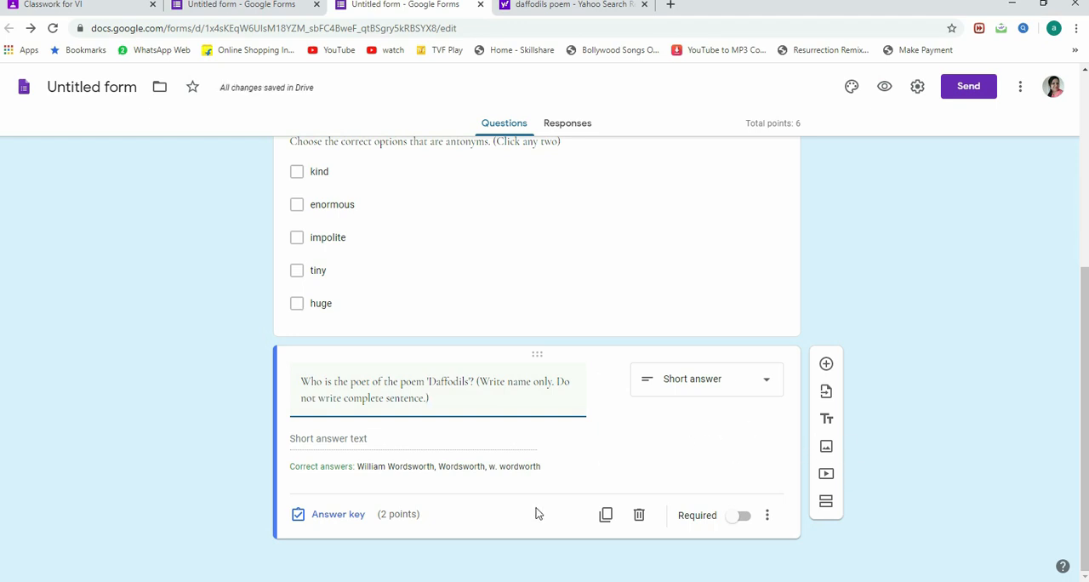
Step: Add a new multiple-choice question and insert the 'fig of speech' image from the Desktop into it
{"action": "left_click", "coordinate": [825, 365]}
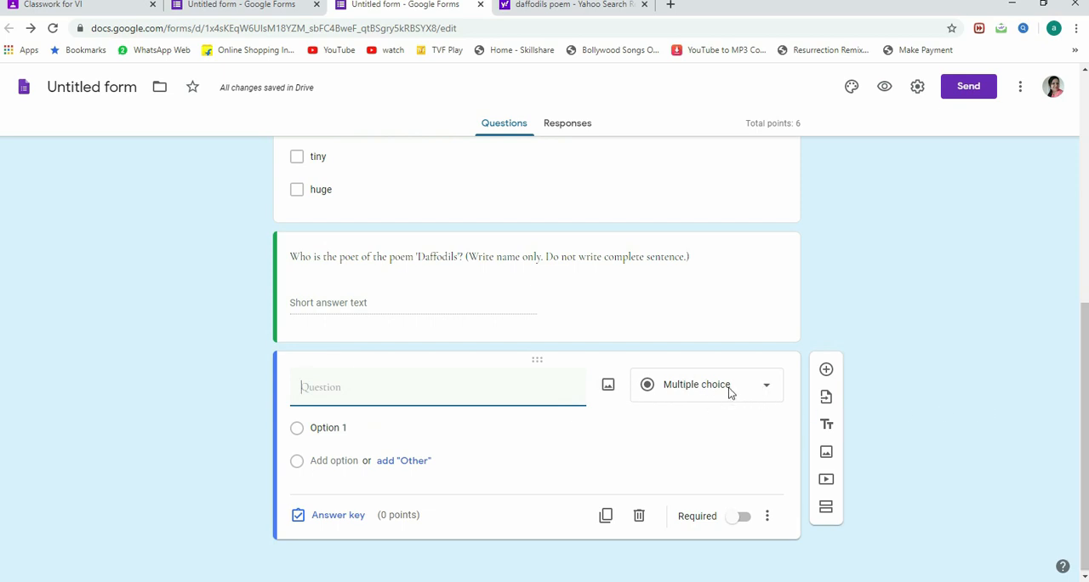
{"action": "left_click", "coordinate": [607, 387]}
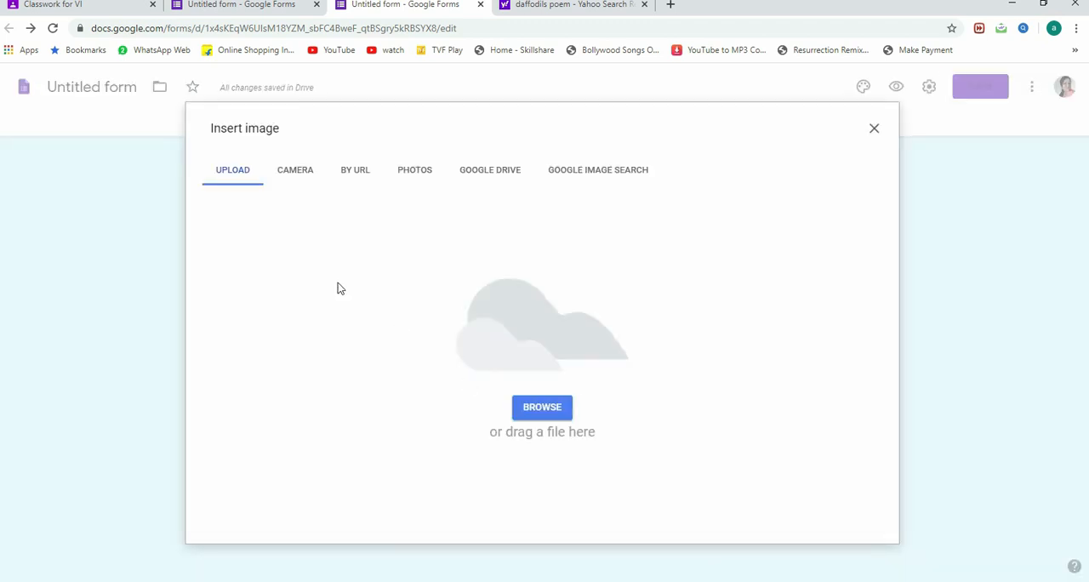
{"action": "left_click", "coordinate": [562, 406]}
{"action": "scroll", "coordinate": [315, 170], "scroll_direction": "down", "scroll_amount": 1}
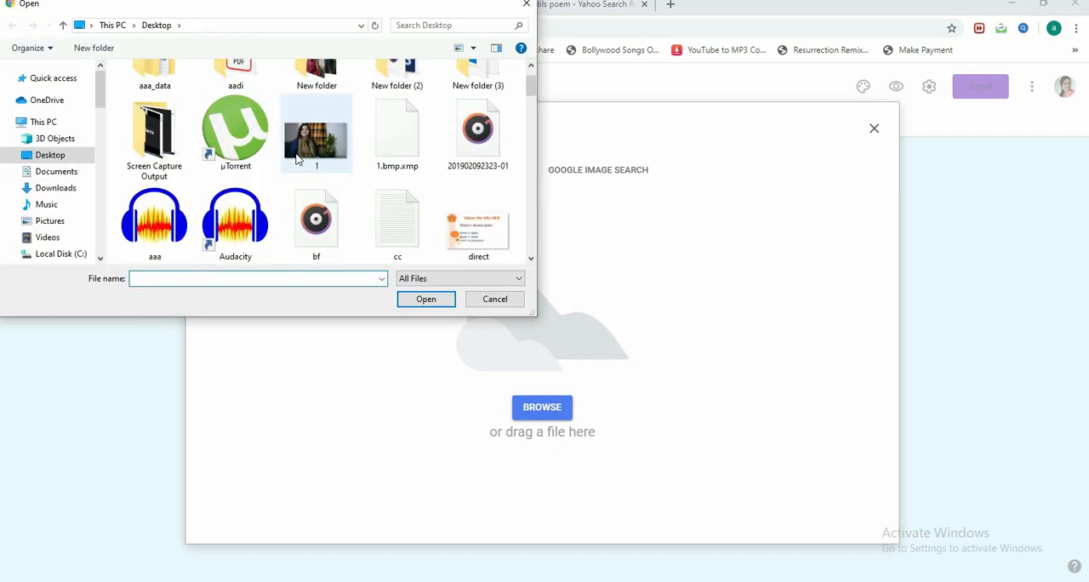
{"action": "scroll", "coordinate": [335, 161], "scroll_direction": "down", "scroll_amount": 2}
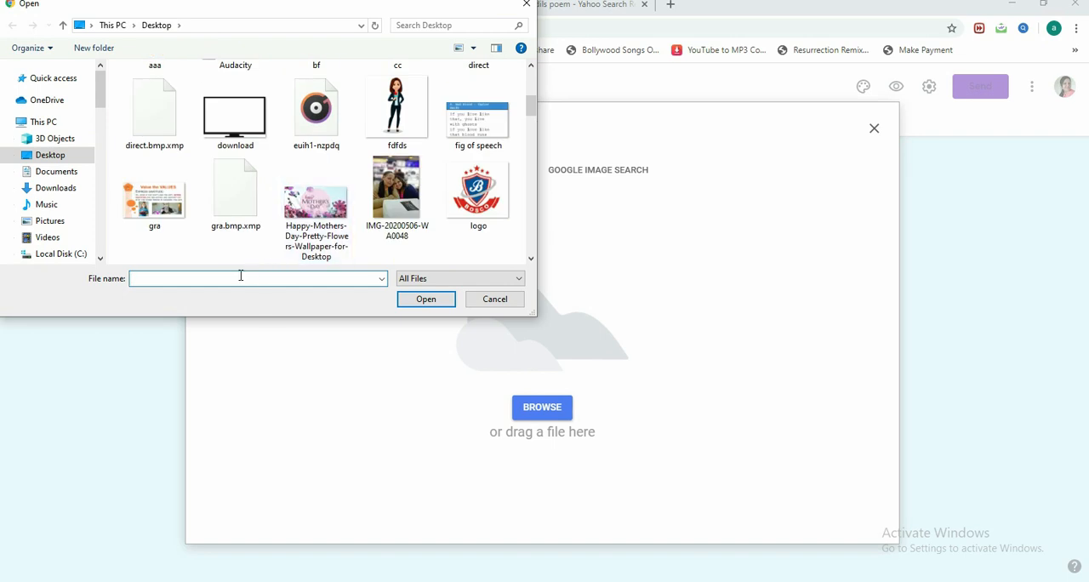
{"action": "type", "text": "pic"}
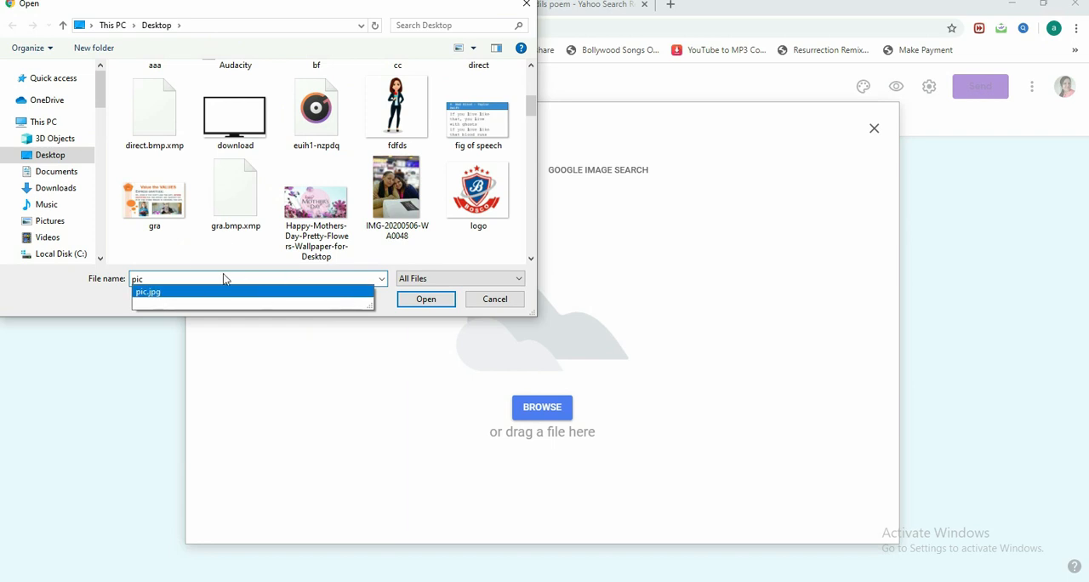
{"action": "key", "text": "ctrl+a"}
{"action": "type", "text": "dem"}
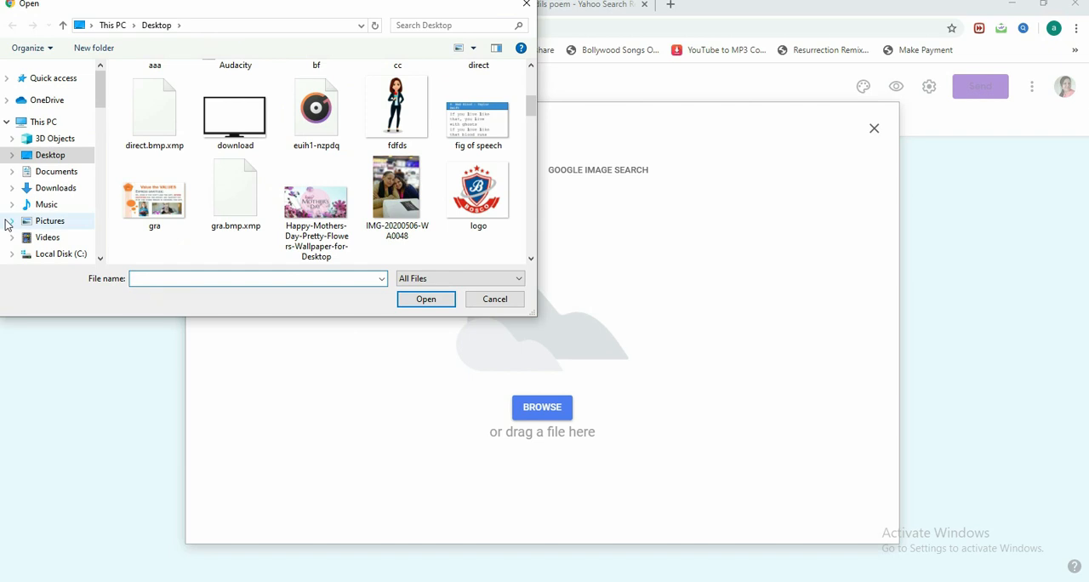
{"action": "left_click", "coordinate": [478, 115]}
{"action": "left_click", "coordinate": [420, 299]}
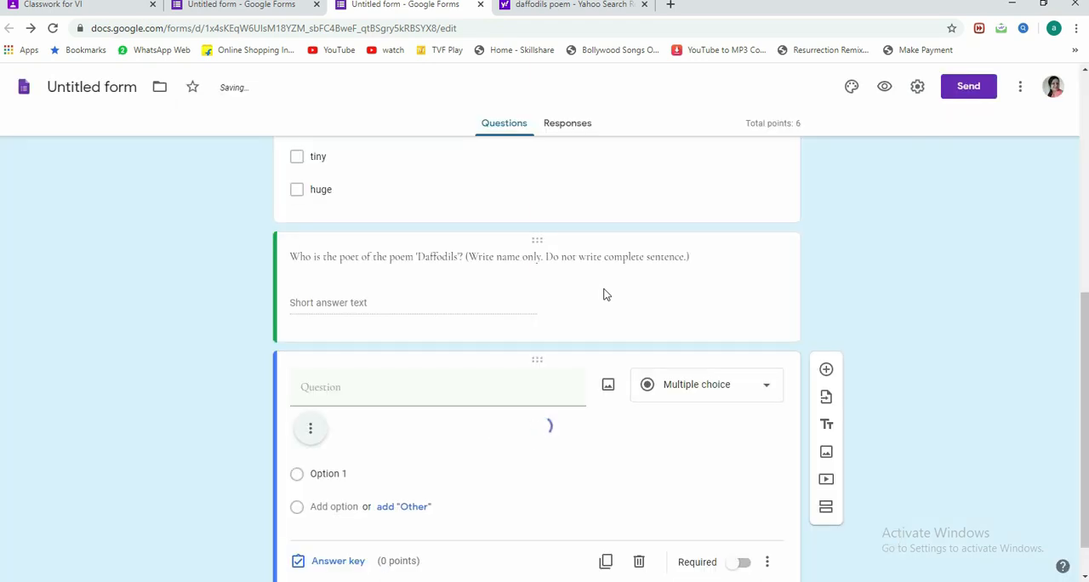
{"action": "scroll", "coordinate": [624, 328], "scroll_direction": "down", "scroll_amount": 3}
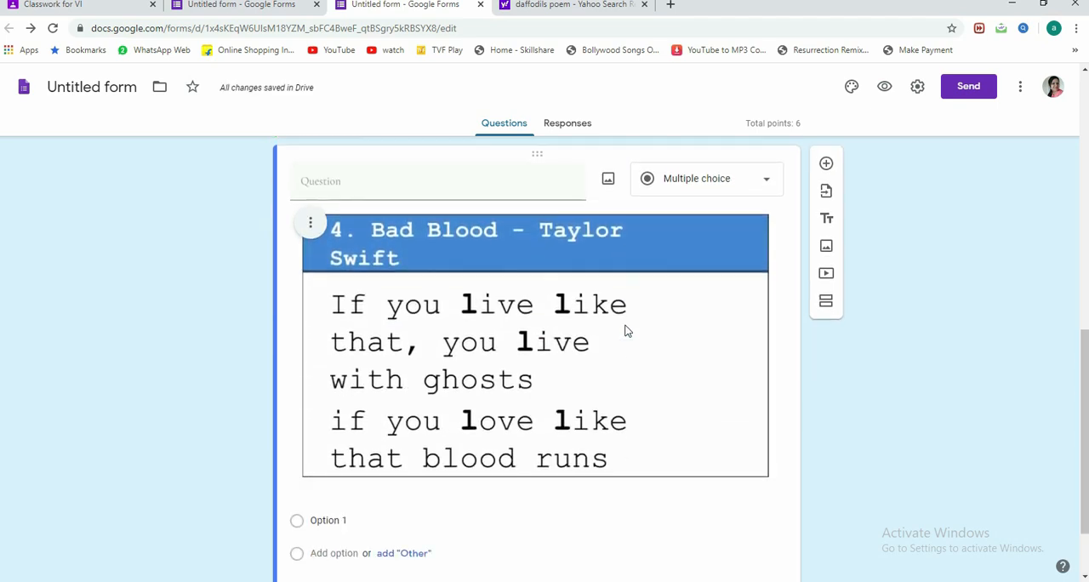
Step: Enter "Identify the figure of speech." as the image question's text
{"action": "scroll", "coordinate": [550, 330], "scroll_direction": "up", "scroll_amount": 1}
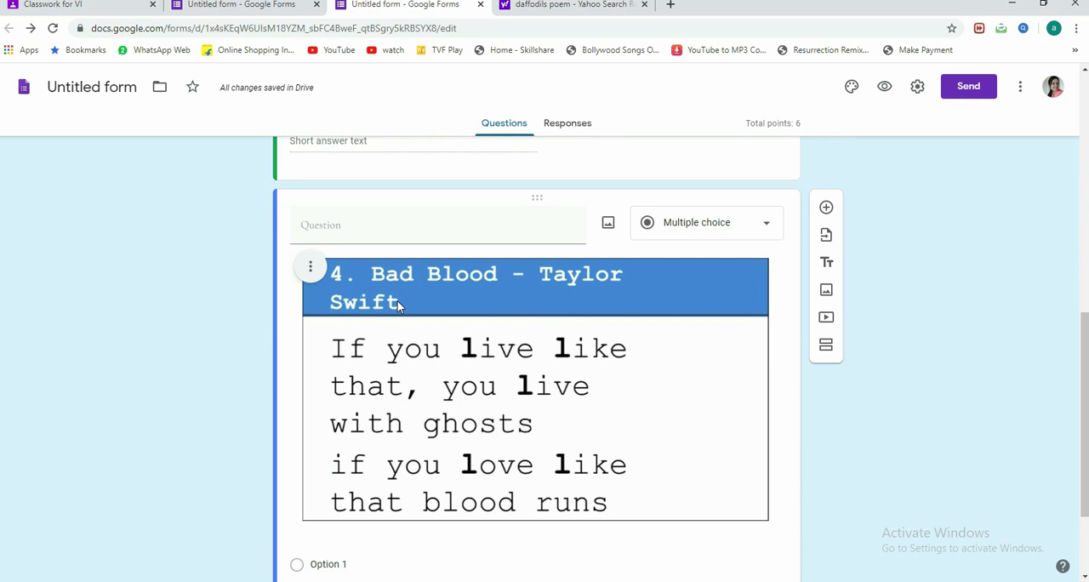
{"action": "left_click", "coordinate": [340, 221]}
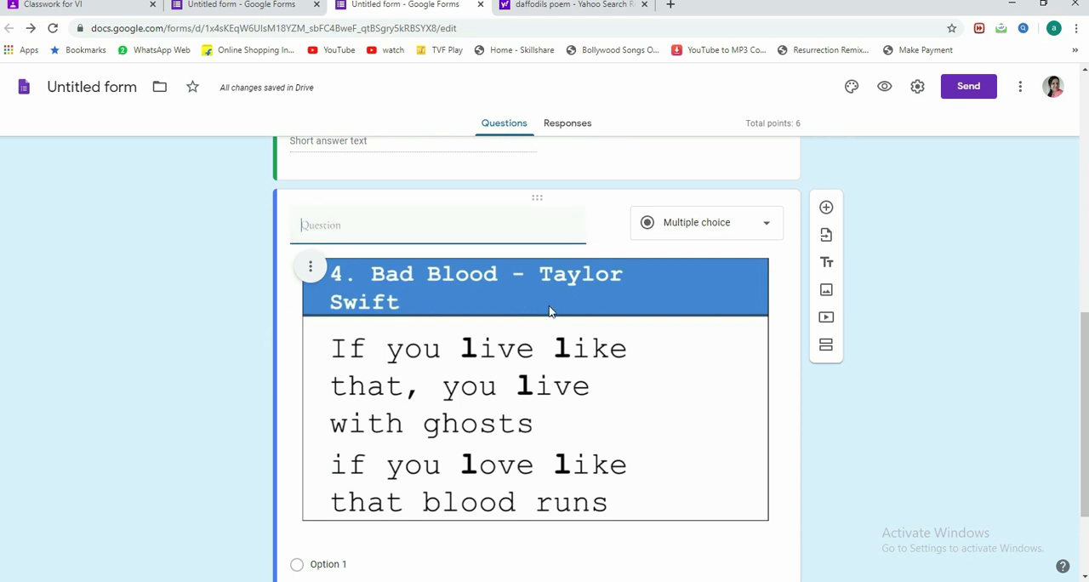
{"action": "type", "text": "Iden"}
{"action": "type", "text": "ure of speech."}
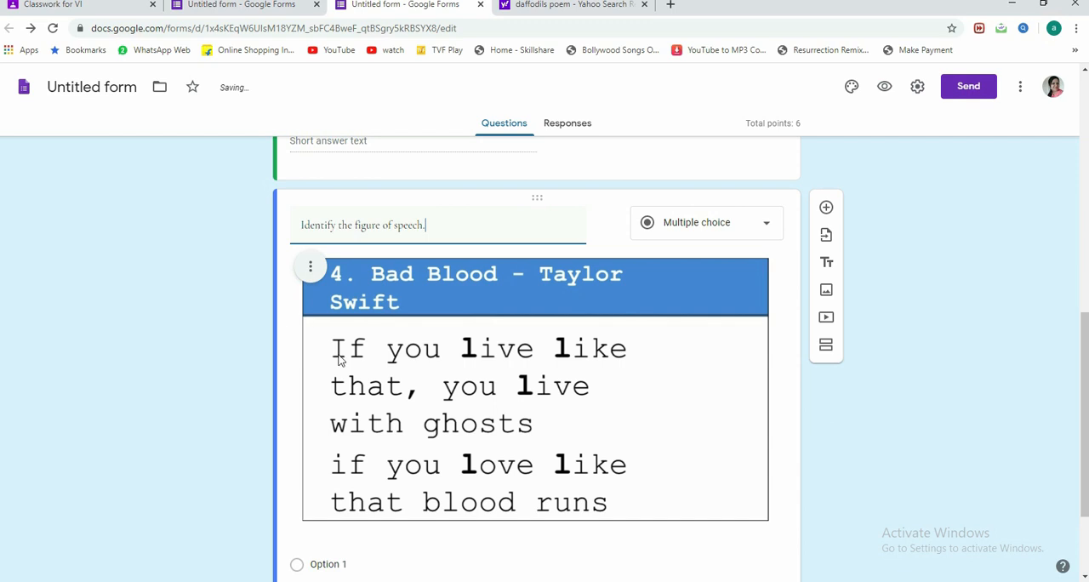
Step: Give the figure of speech question the choices "Metaphor" and "Alliteration" plus an "Other" choice
{"action": "scroll", "coordinate": [335, 437], "scroll_direction": "down", "scroll_amount": 1}
{"action": "left_click", "coordinate": [317, 496]}
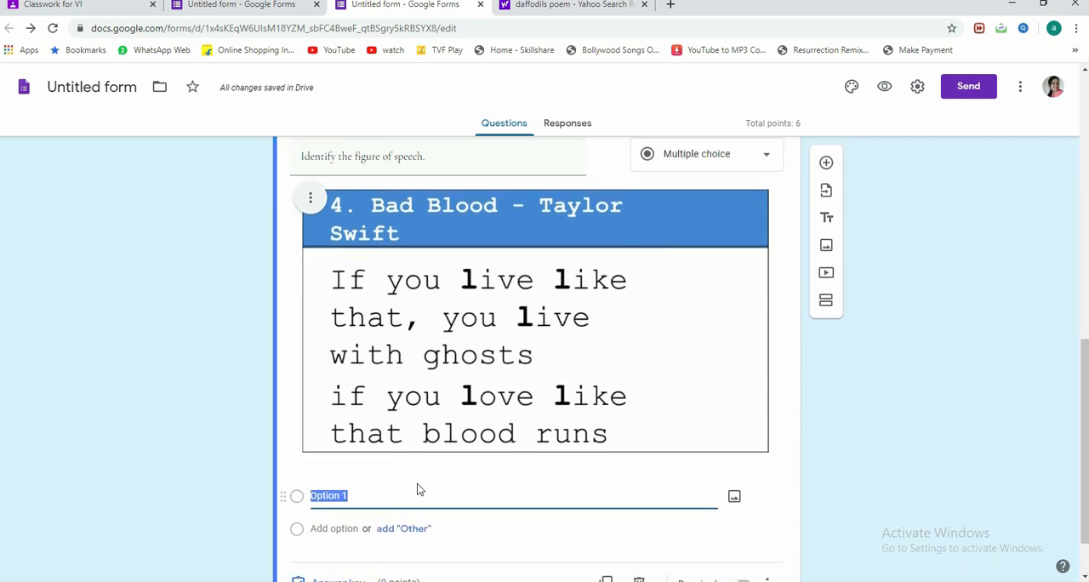
{"action": "type", "text": "Metaphor"}
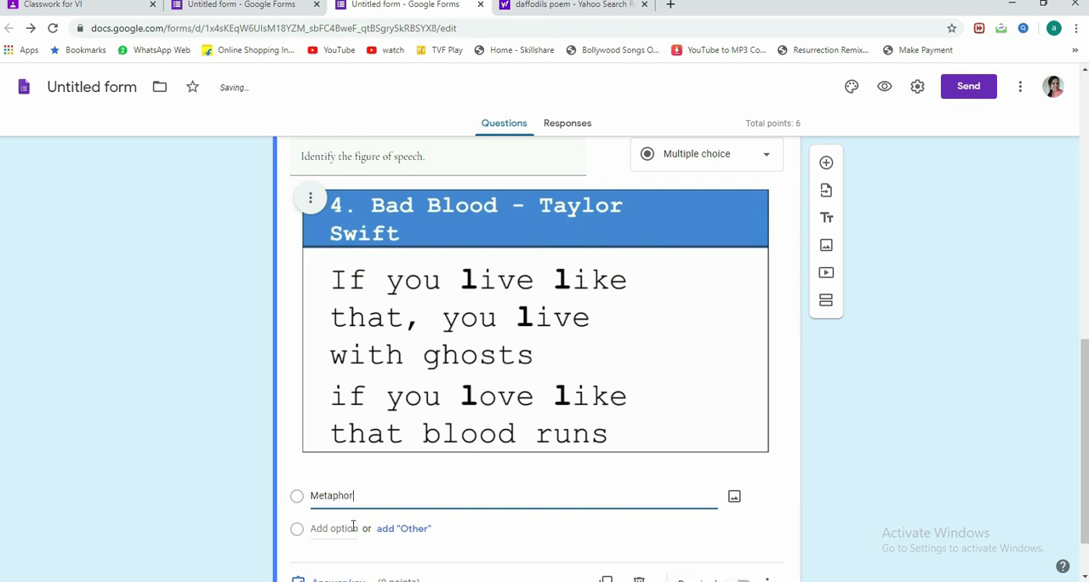
{"action": "left_click", "coordinate": [392, 534]}
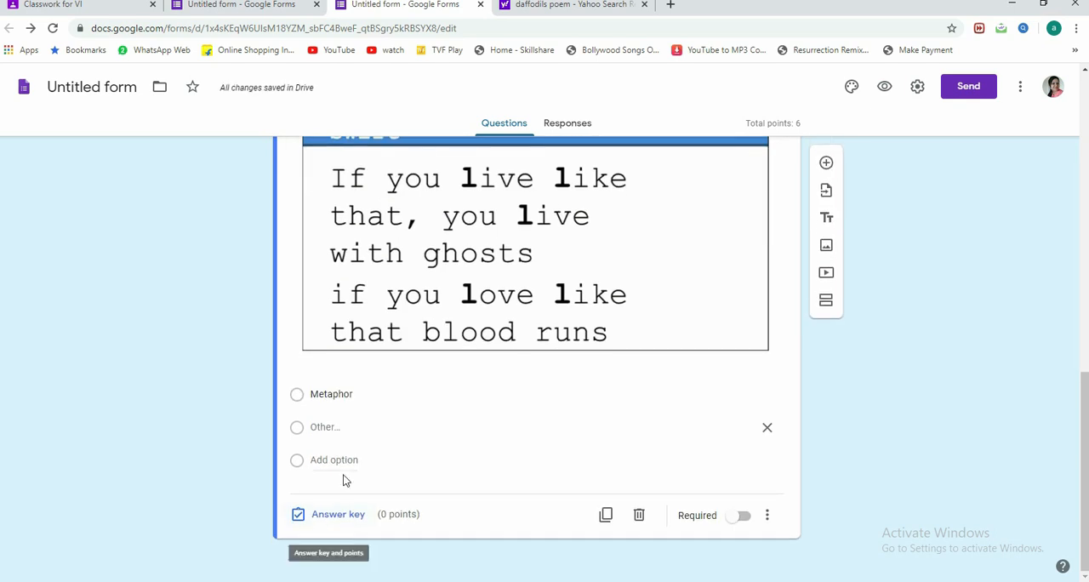
{"action": "left_click", "coordinate": [336, 463]}
{"action": "type", "text": "Alliteration"}
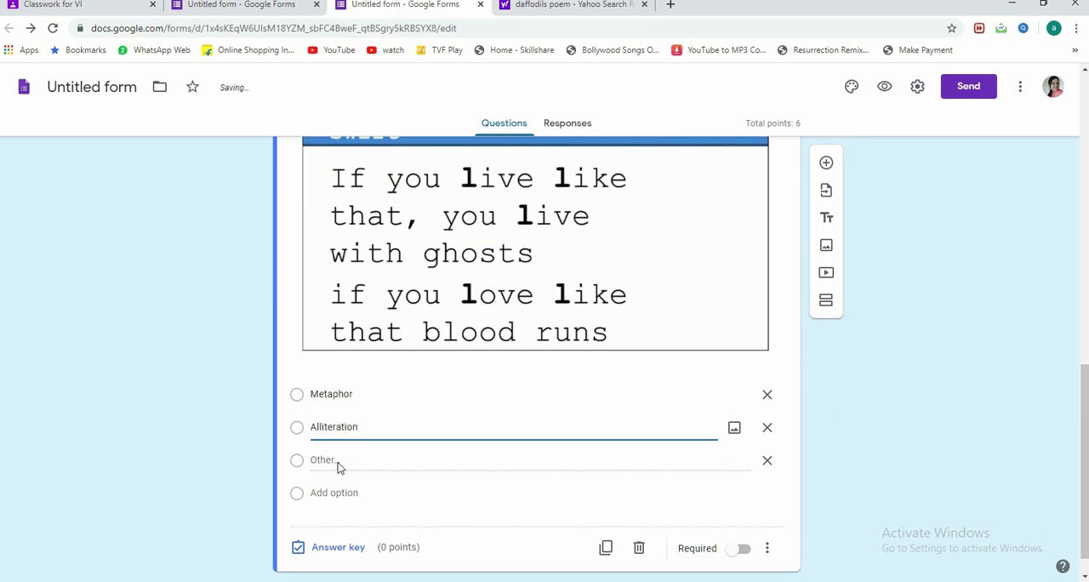
Step: Add a third choice to the figure of speech question and correct its spelling to "Simile"
{"action": "left_click", "coordinate": [335, 495]}
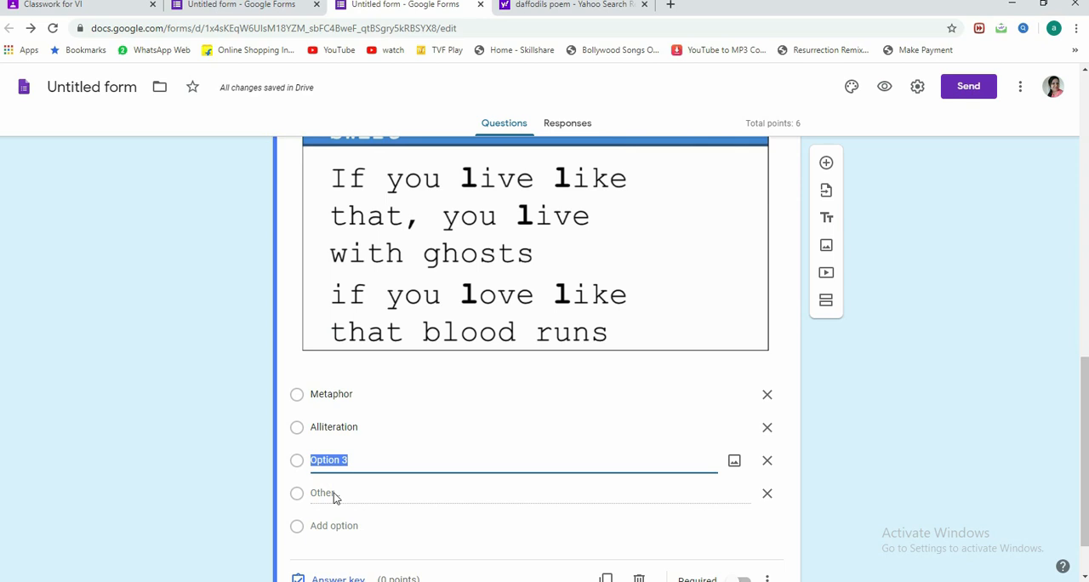
{"action": "type", "text": "Similie"}
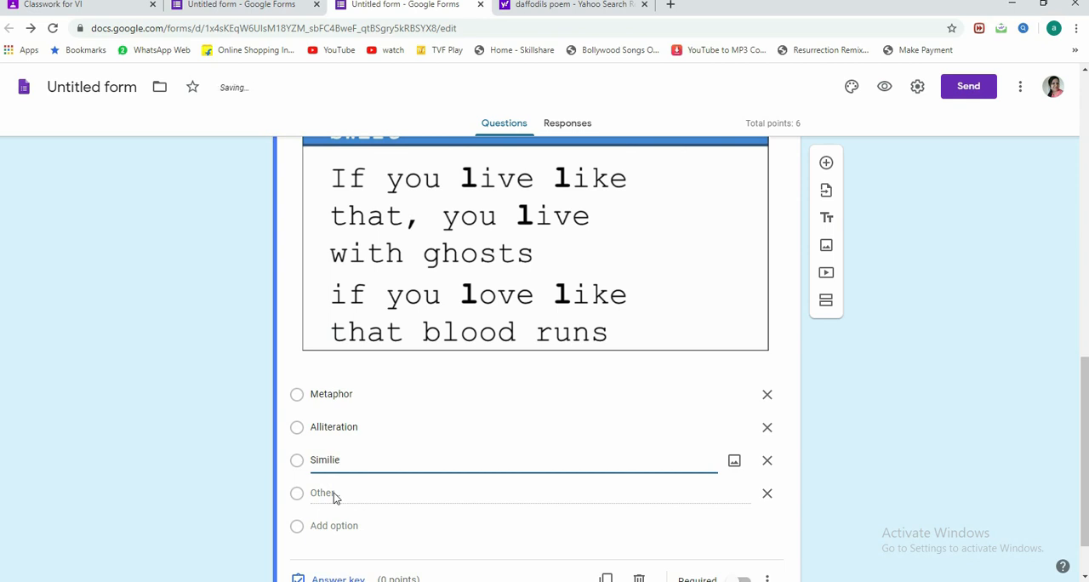
{"action": "left_click", "coordinate": [337, 497]}
{"action": "left_click", "coordinate": [337, 460]}
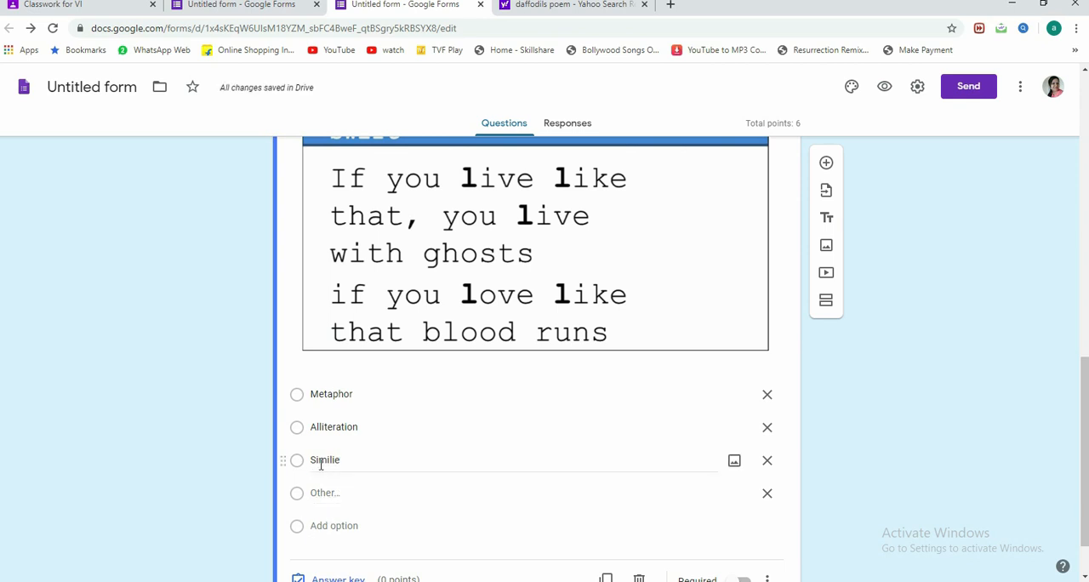
{"action": "double_click", "coordinate": [337, 462]}
{"action": "right_click", "coordinate": [337, 463]}
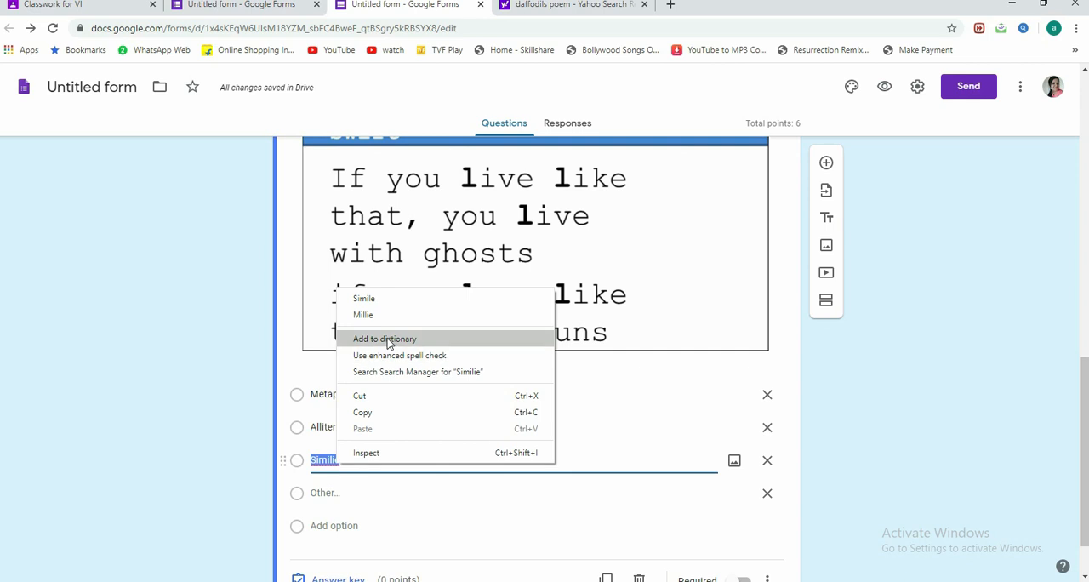
{"action": "left_click", "coordinate": [382, 298]}
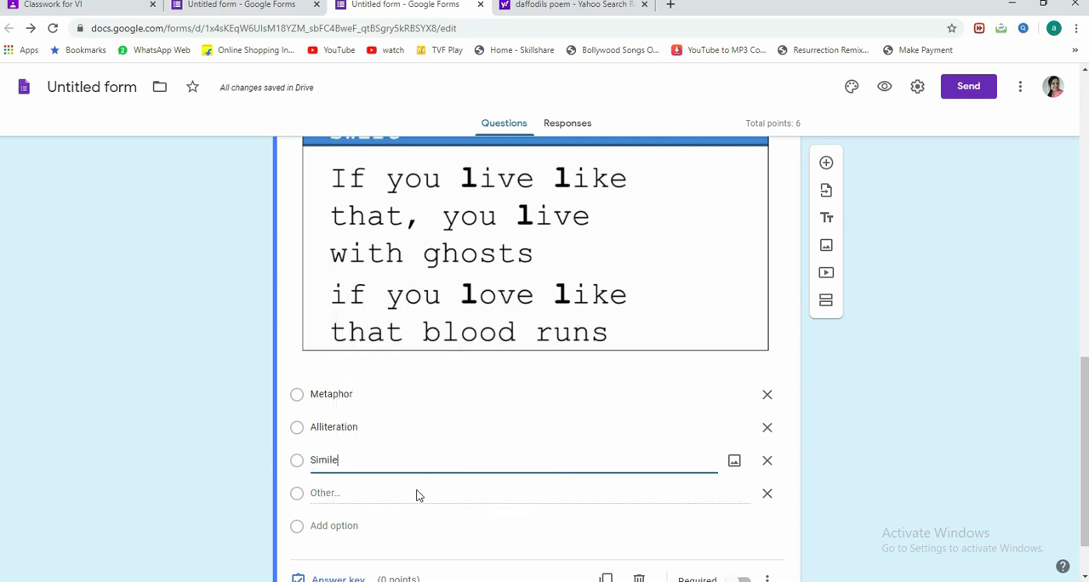
{"action": "left_click", "coordinate": [332, 500]}
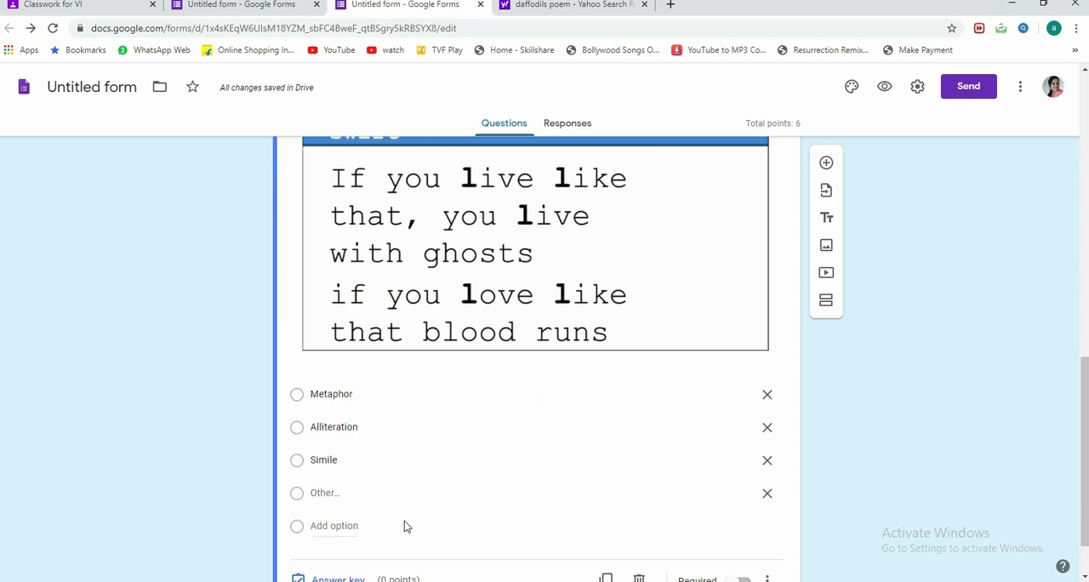
Step: Make the figure of speech question required
{"action": "scroll", "coordinate": [406, 526], "scroll_direction": "down", "scroll_amount": 1}
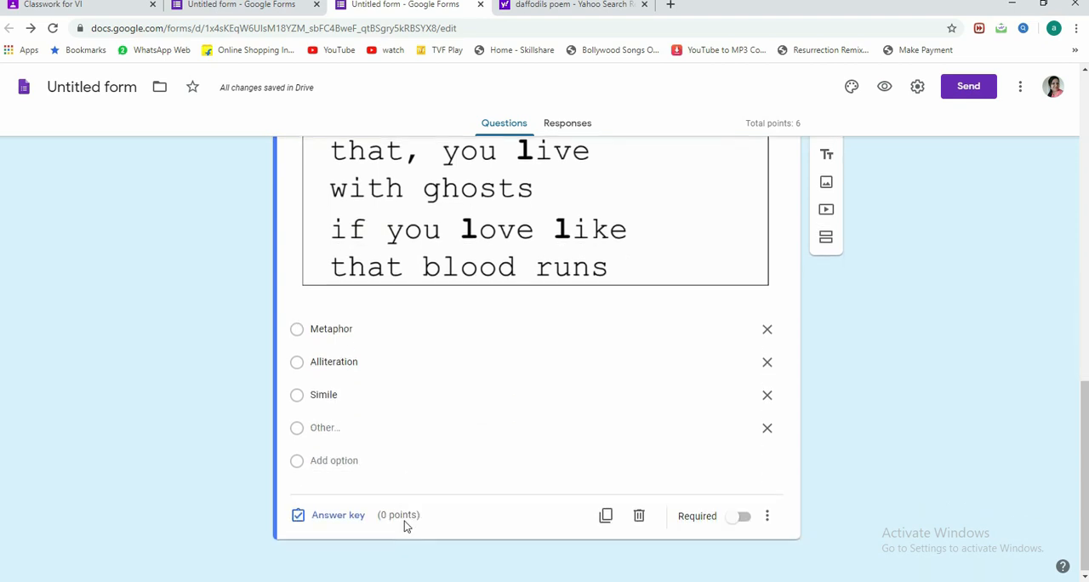
{"action": "left_click", "coordinate": [737, 522]}
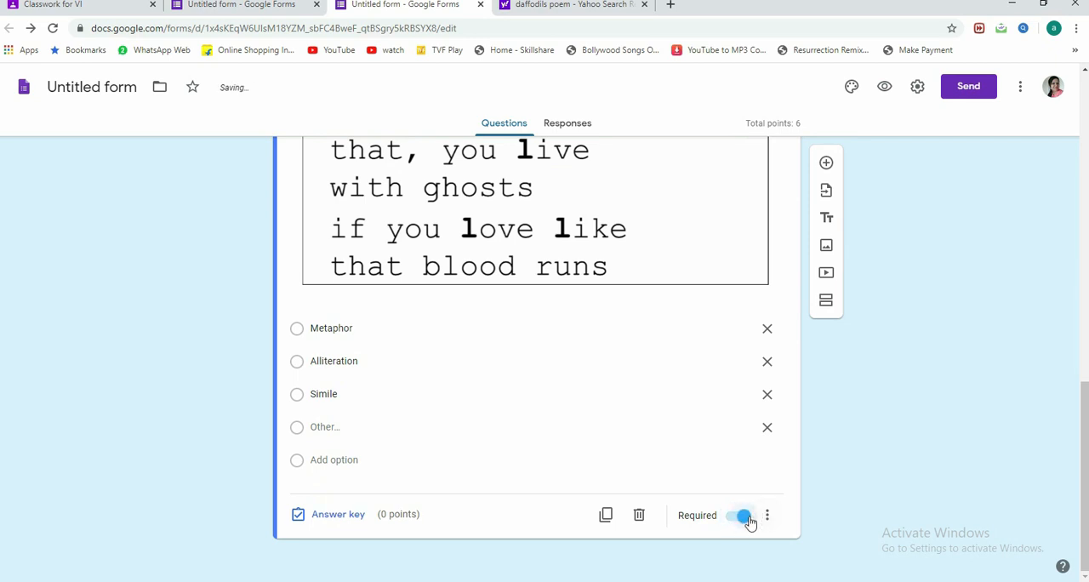
{"action": "scroll", "coordinate": [754, 462], "scroll_direction": "up", "scroll_amount": 7}
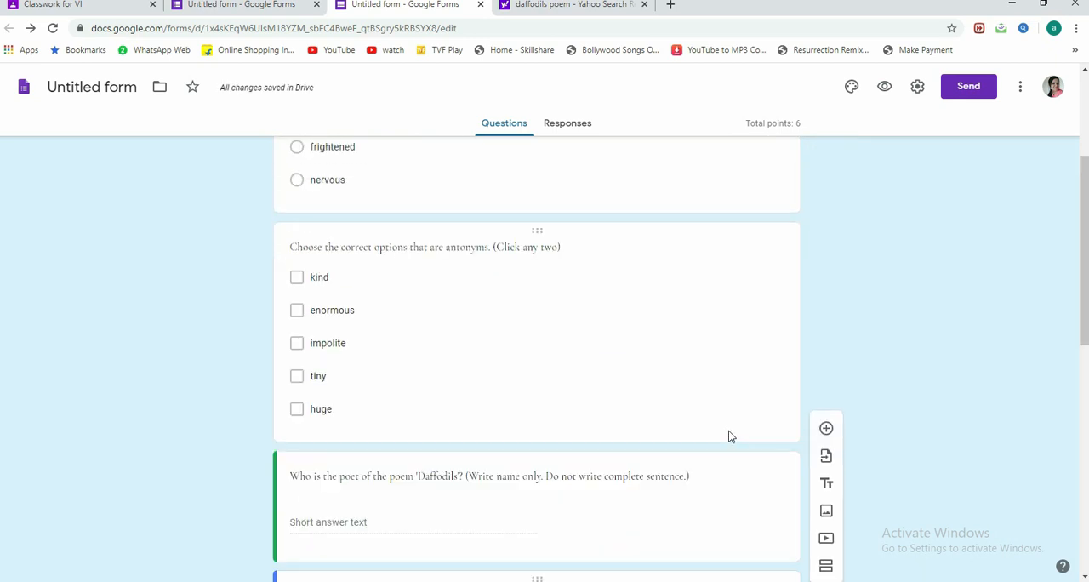
{"action": "scroll", "coordinate": [715, 426], "scroll_direction": "up", "scroll_amount": 3}
{"action": "scroll", "coordinate": [706, 430], "scroll_direction": "down", "scroll_amount": 10}
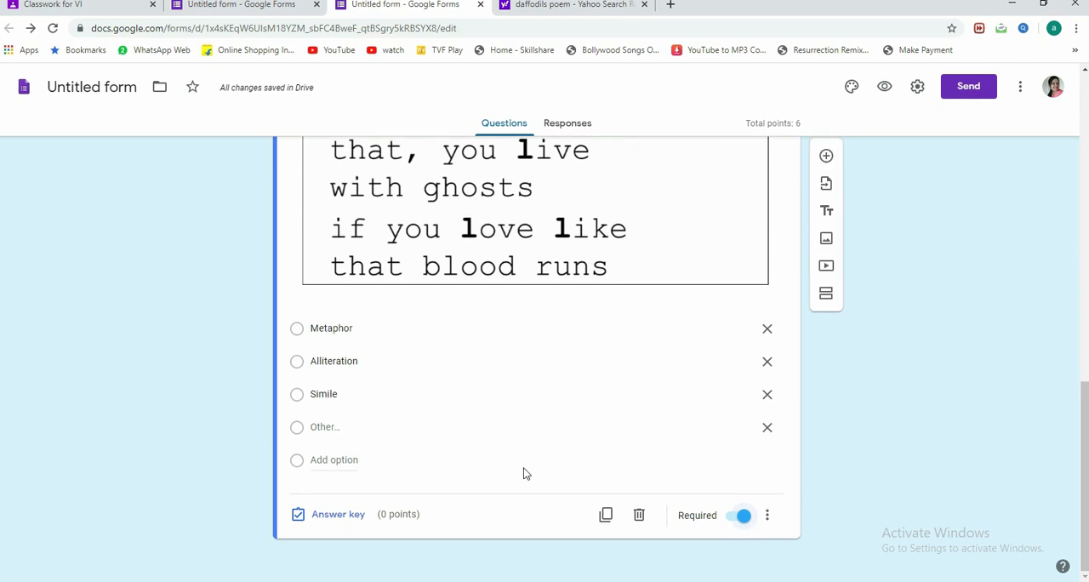
Step: Mark "Alliteration" as the correct answer to the figure of speech question and make it worth 2 points
{"action": "left_click", "coordinate": [354, 517]}
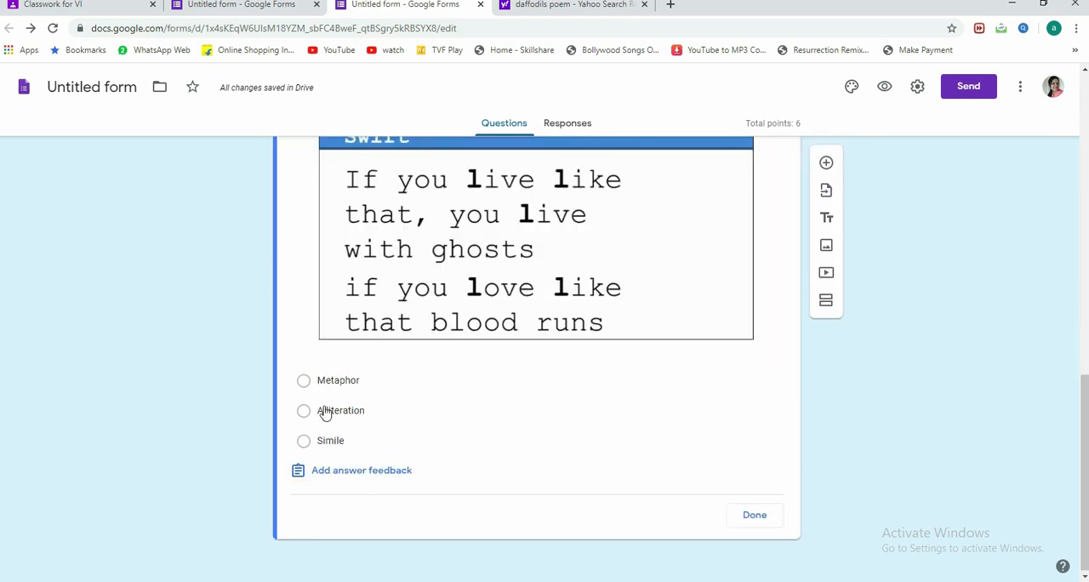
{"action": "left_click", "coordinate": [304, 413]}
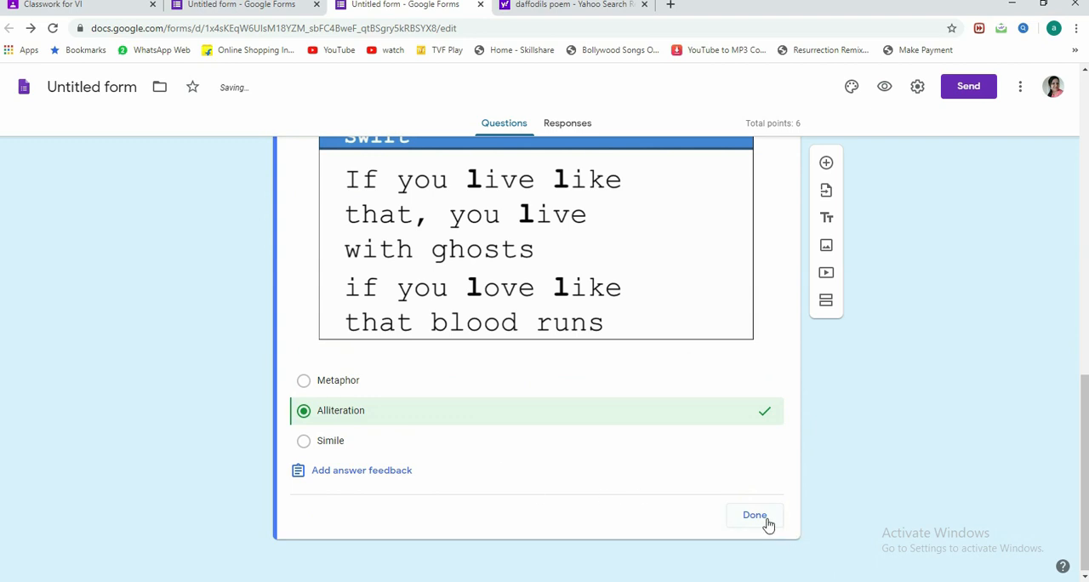
{"action": "scroll", "coordinate": [706, 374], "scroll_direction": "up", "scroll_amount": 3}
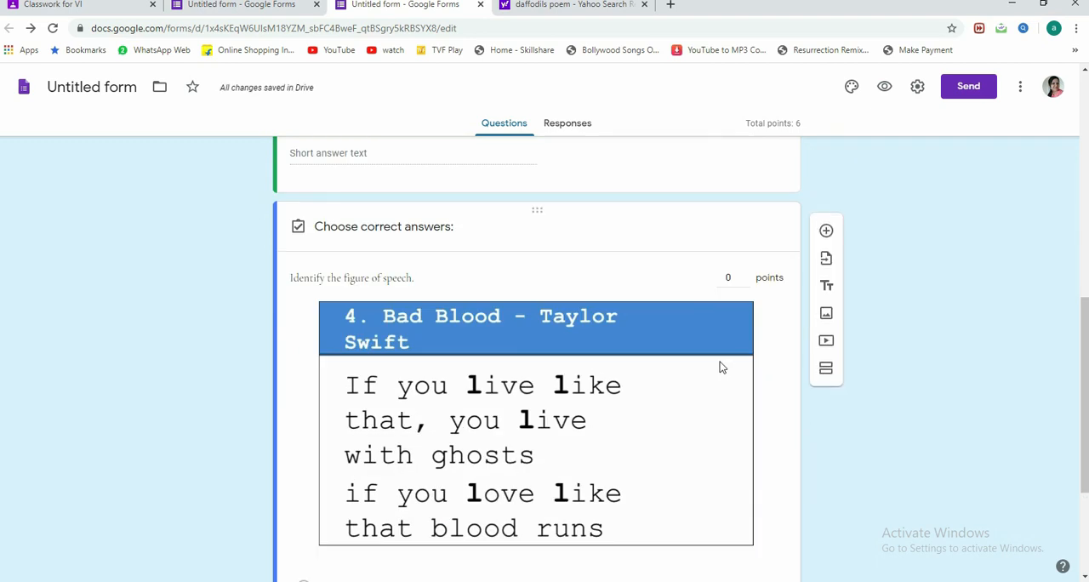
{"action": "left_click", "coordinate": [745, 275]}
{"action": "left_click", "coordinate": [745, 274]}
{"action": "scroll", "coordinate": [741, 323], "scroll_direction": "down", "scroll_amount": 3}
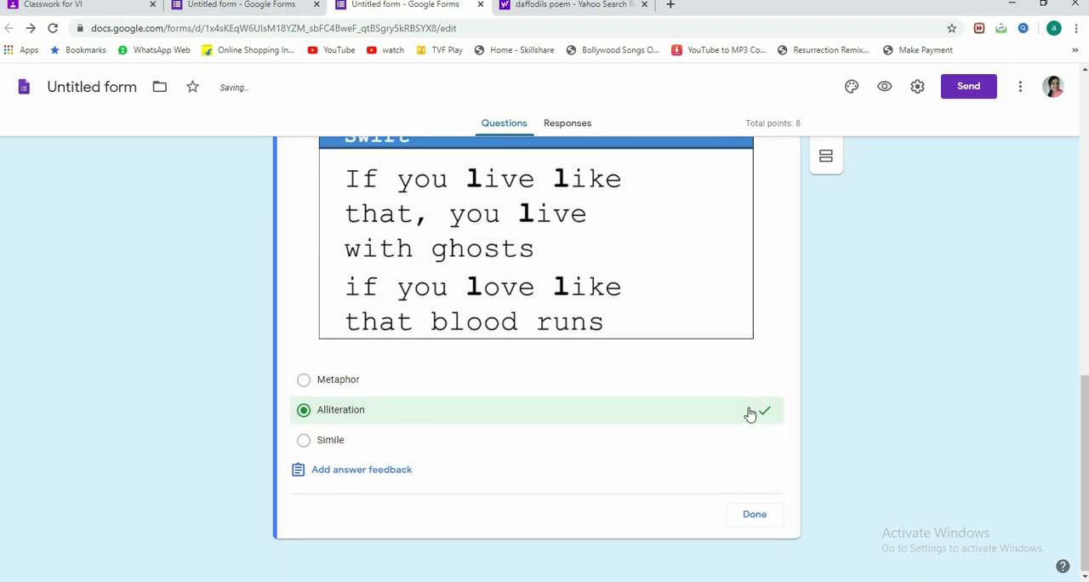
{"action": "left_click", "coordinate": [754, 515]}
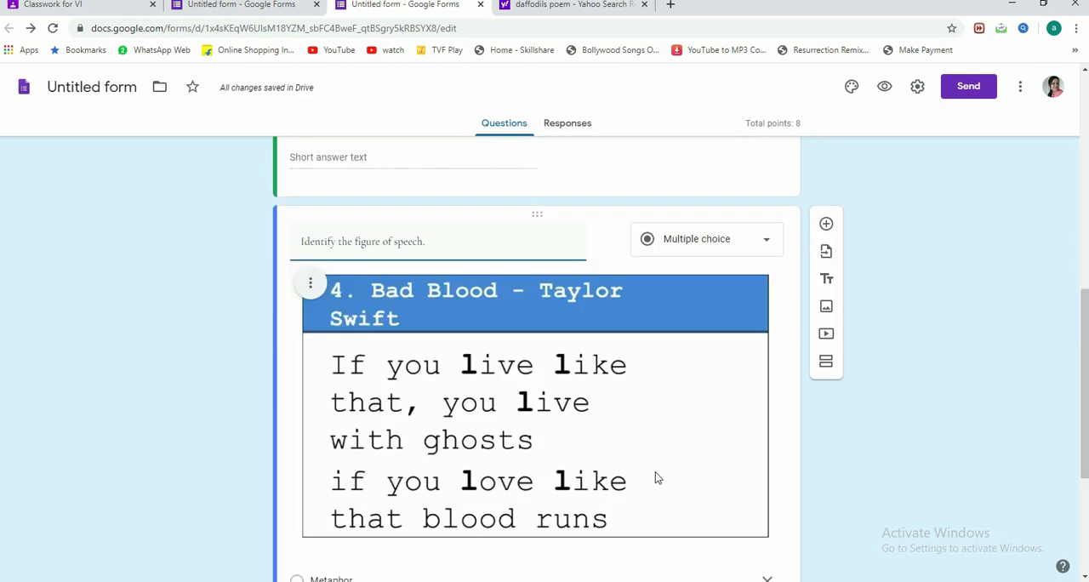
Step: Make the 'Daffodils' question required
{"action": "scroll", "coordinate": [646, 469], "scroll_direction": "up", "scroll_amount": 3}
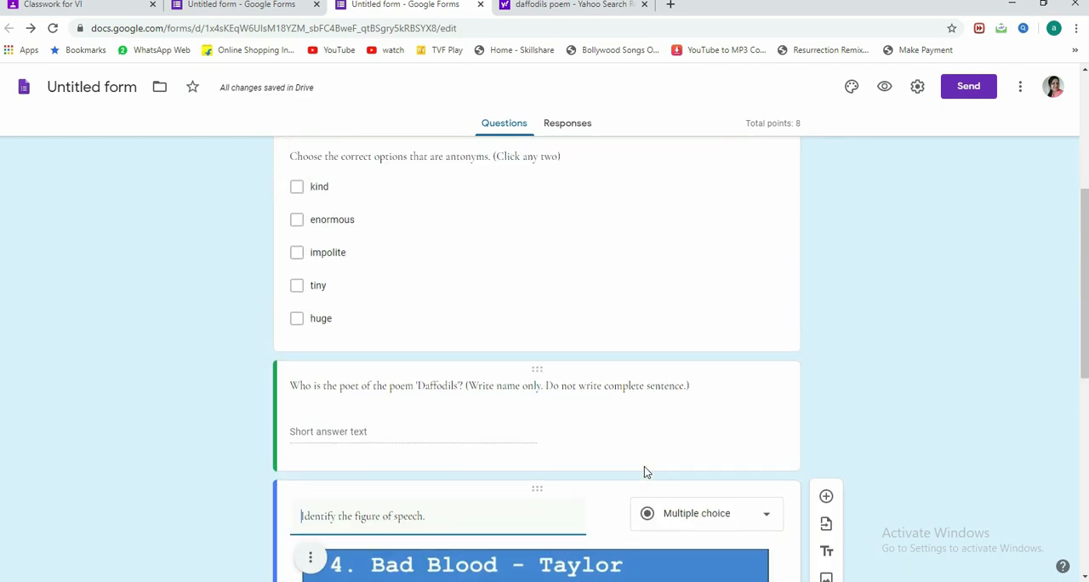
{"action": "left_click", "coordinate": [526, 430]}
{"action": "scroll", "coordinate": [629, 449], "scroll_direction": "down", "scroll_amount": 2}
{"action": "left_click", "coordinate": [739, 399]}
Step: Make the antonyms checkbox question required and check the other questions in the form
{"action": "scroll", "coordinate": [651, 355], "scroll_direction": "up", "scroll_amount": 4}
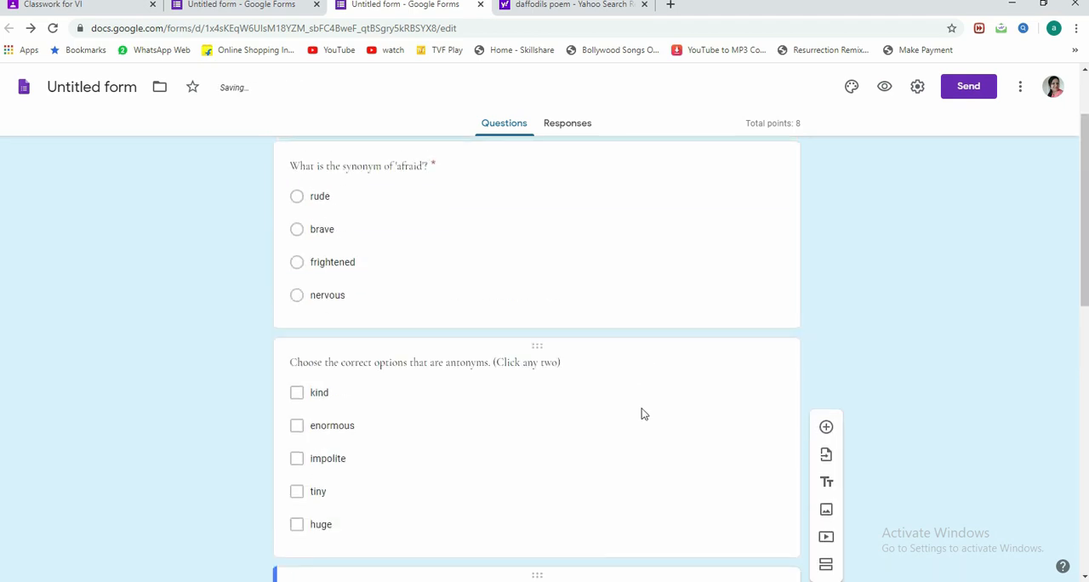
{"action": "left_click", "coordinate": [642, 414]}
{"action": "scroll", "coordinate": [698, 481], "scroll_direction": "down", "scroll_amount": 2}
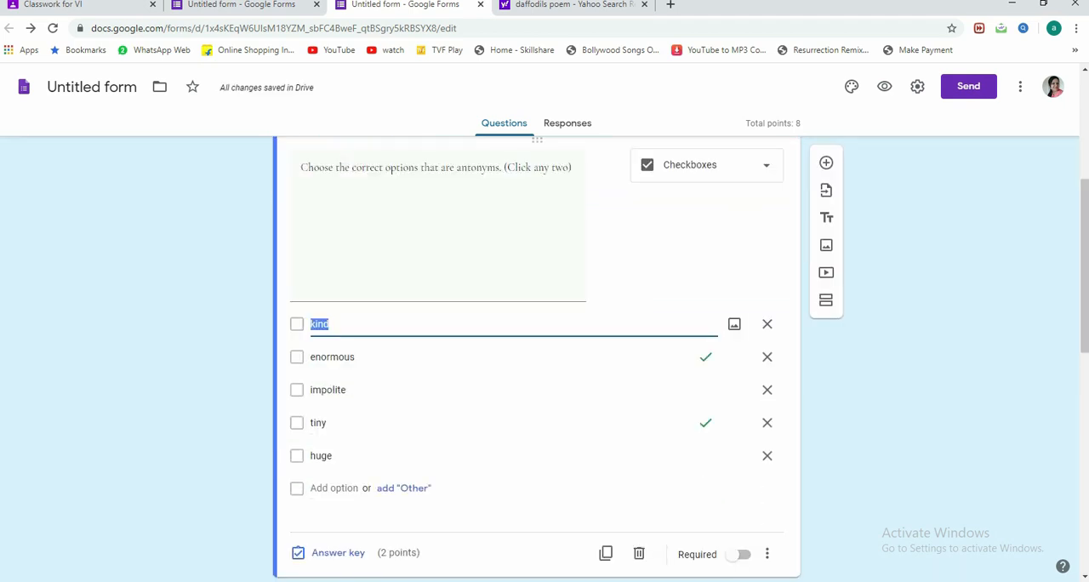
{"action": "left_click", "coordinate": [738, 554]}
{"action": "scroll", "coordinate": [561, 380], "scroll_direction": "up", "scroll_amount": 4}
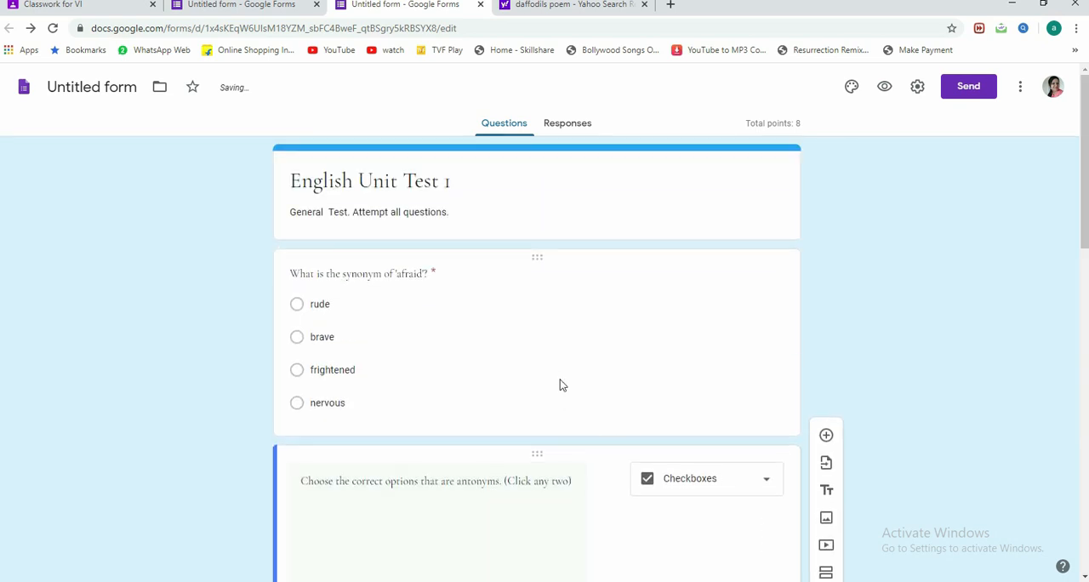
{"action": "left_click", "coordinate": [560, 384]}
{"action": "scroll", "coordinate": [445, 380], "scroll_direction": "down", "scroll_amount": 6}
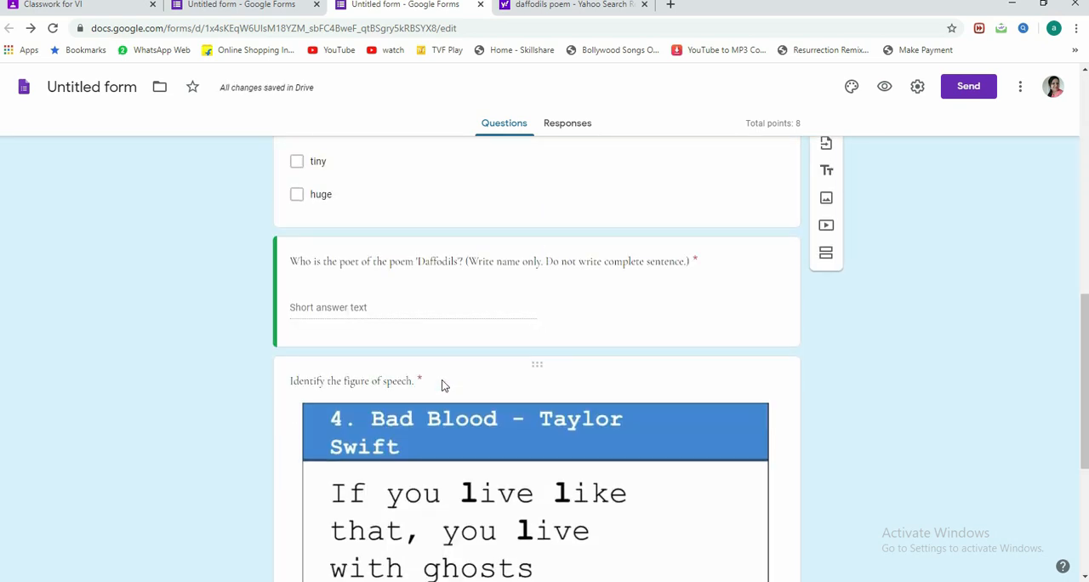
{"action": "scroll", "coordinate": [442, 385], "scroll_direction": "down", "scroll_amount": 4}
{"action": "scroll", "coordinate": [437, 388], "scroll_direction": "up", "scroll_amount": 10}
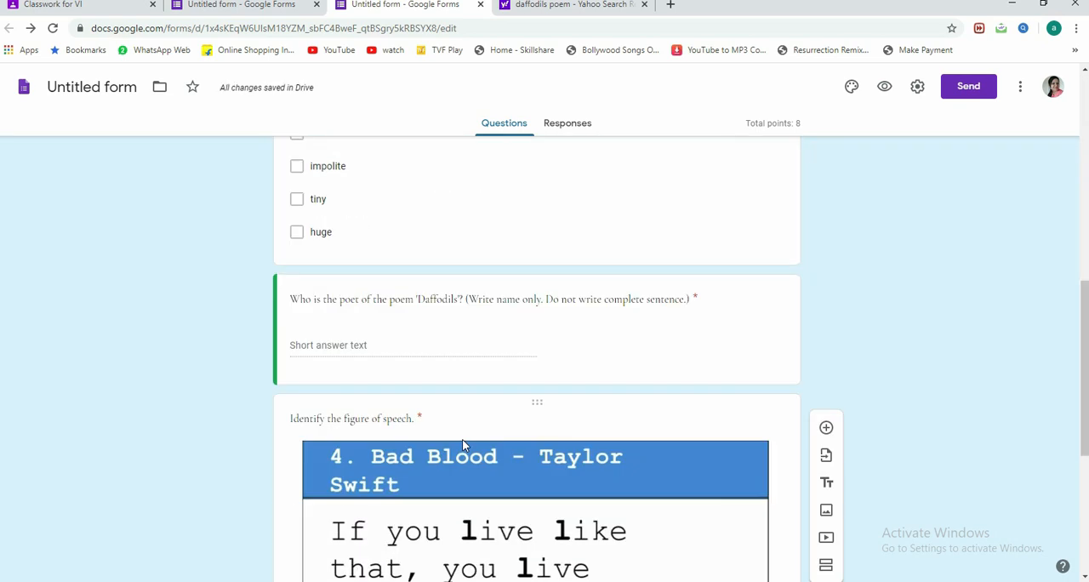
Step: Preview the English Unit Test 1 form, review all its questions, and close the preview
{"action": "scroll", "coordinate": [453, 426], "scroll_direction": "down", "scroll_amount": 10}
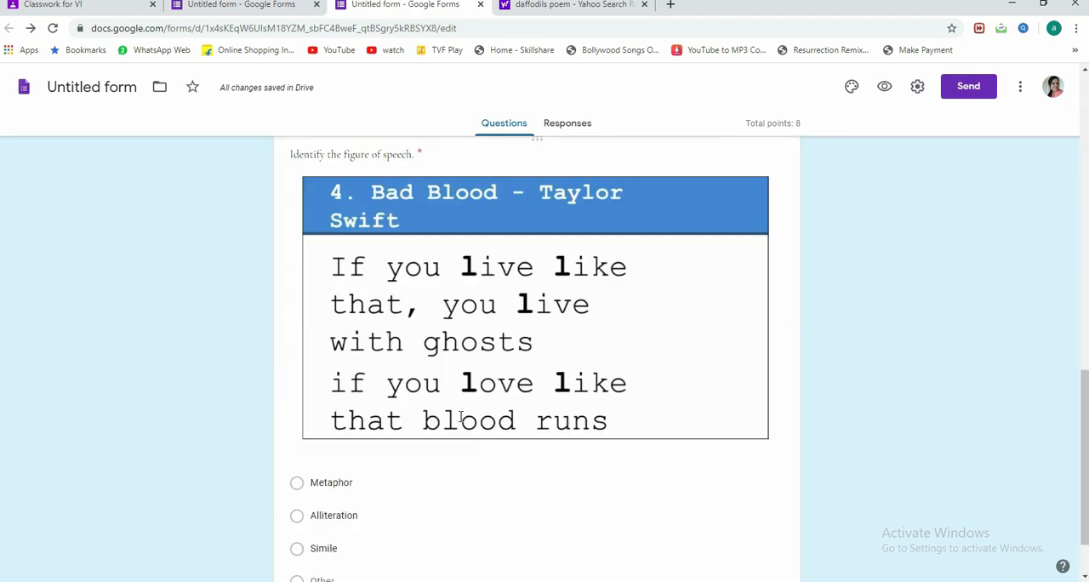
{"action": "left_click", "coordinate": [885, 90]}
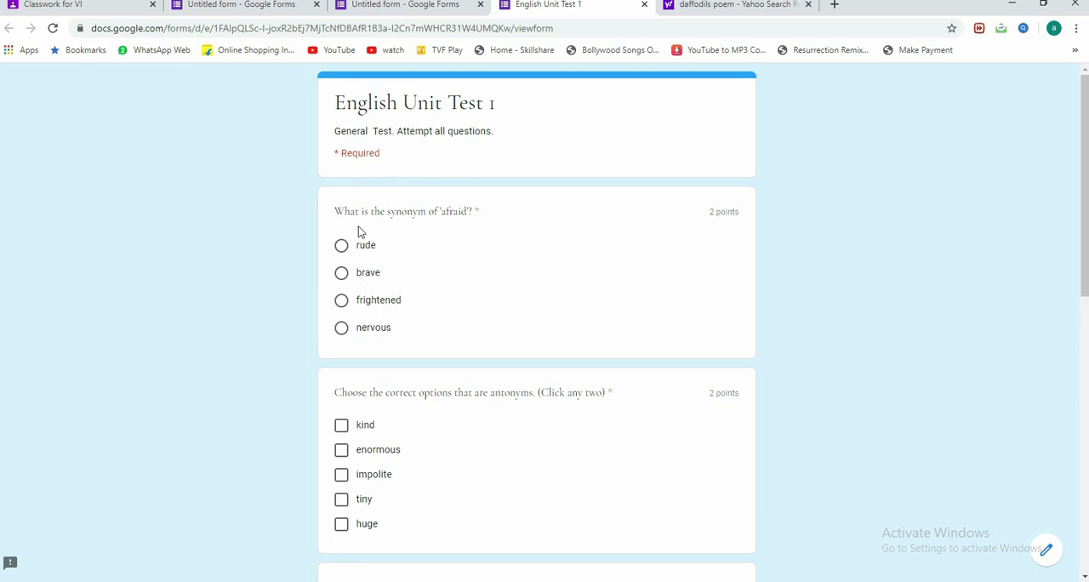
{"action": "scroll", "coordinate": [474, 335], "scroll_direction": "down", "scroll_amount": 3}
{"action": "scroll", "coordinate": [412, 285], "scroll_direction": "down", "scroll_amount": 5}
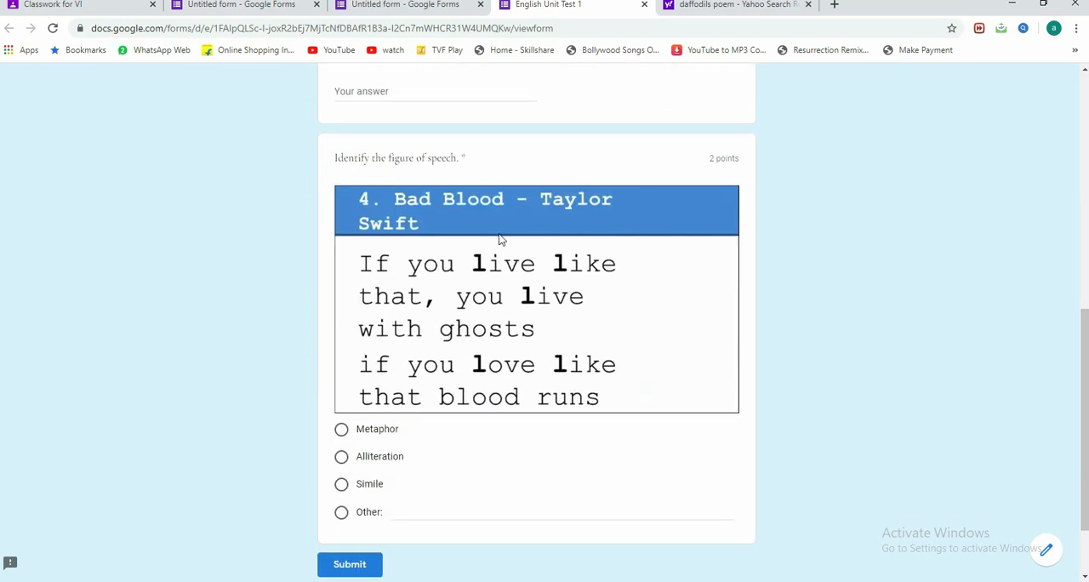
{"action": "scroll", "coordinate": [491, 380], "scroll_direction": "down", "scroll_amount": 2}
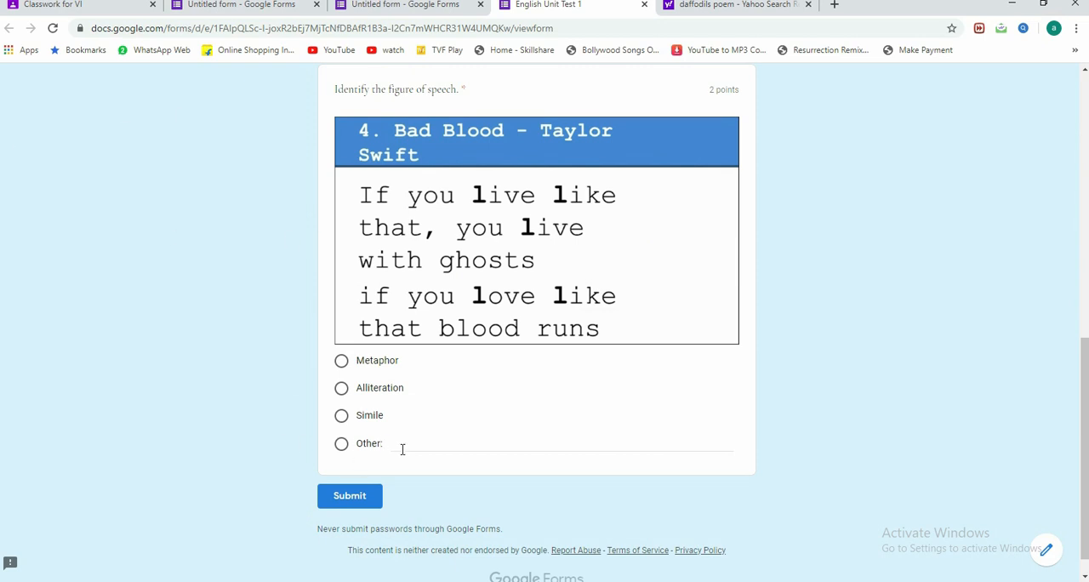
{"action": "scroll", "coordinate": [406, 411], "scroll_direction": "up", "scroll_amount": 6}
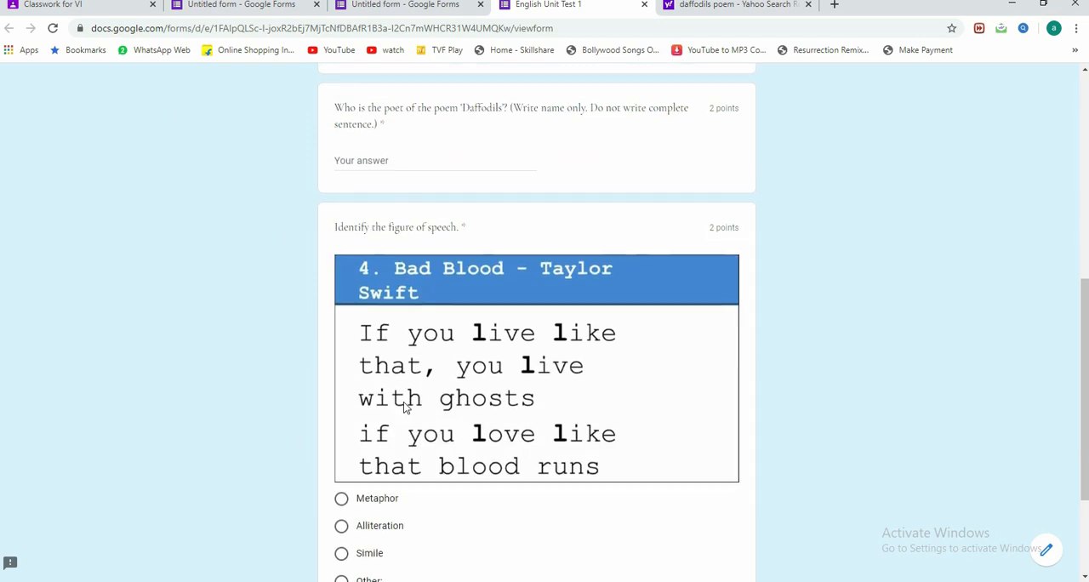
{"action": "left_click", "coordinate": [644, 5]}
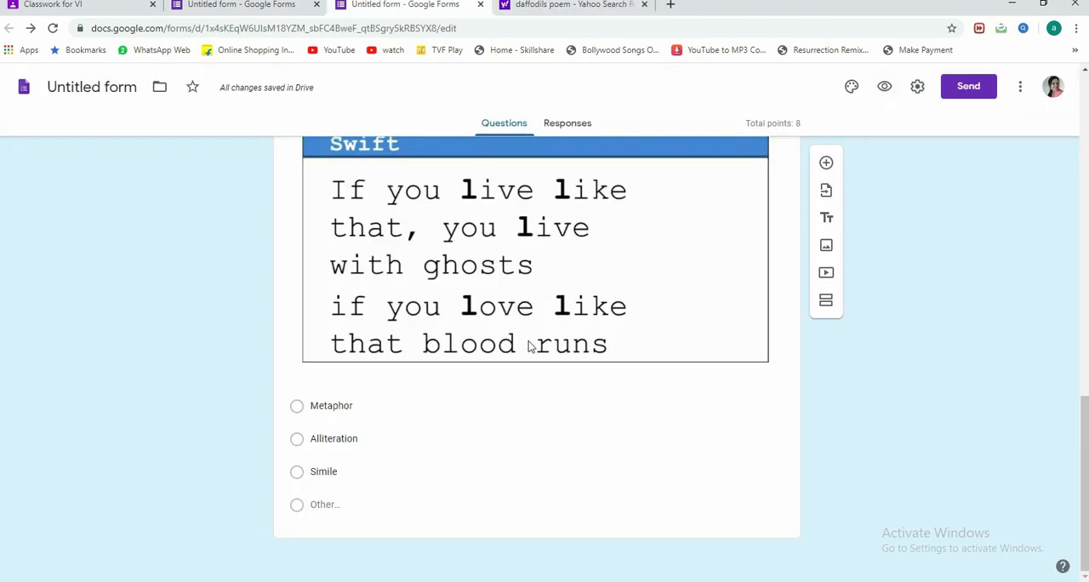
Step: Search YouTube for "how to beat stress instantly yearn 2 learn" and insert the video "How to beat stress instantly? (Part- 1)" into the form
{"action": "left_click", "coordinate": [827, 274]}
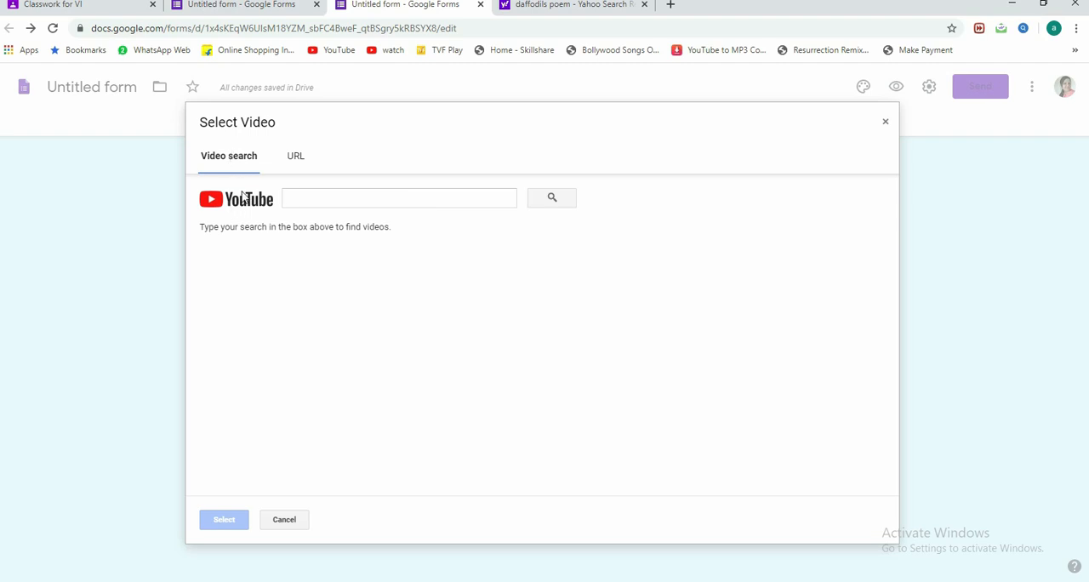
{"action": "left_click", "coordinate": [298, 158]}
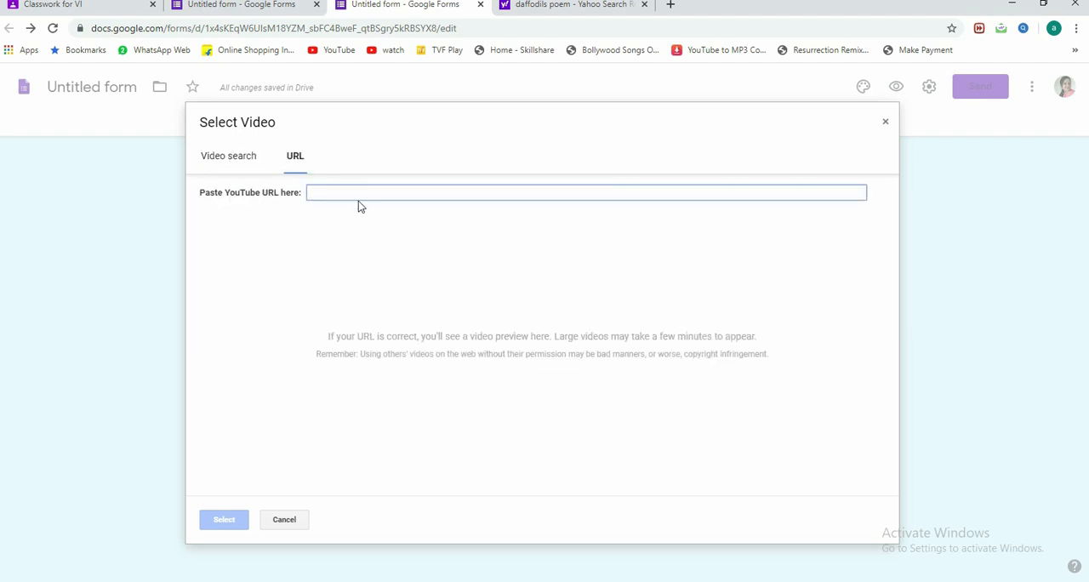
{"action": "left_click", "coordinate": [222, 159]}
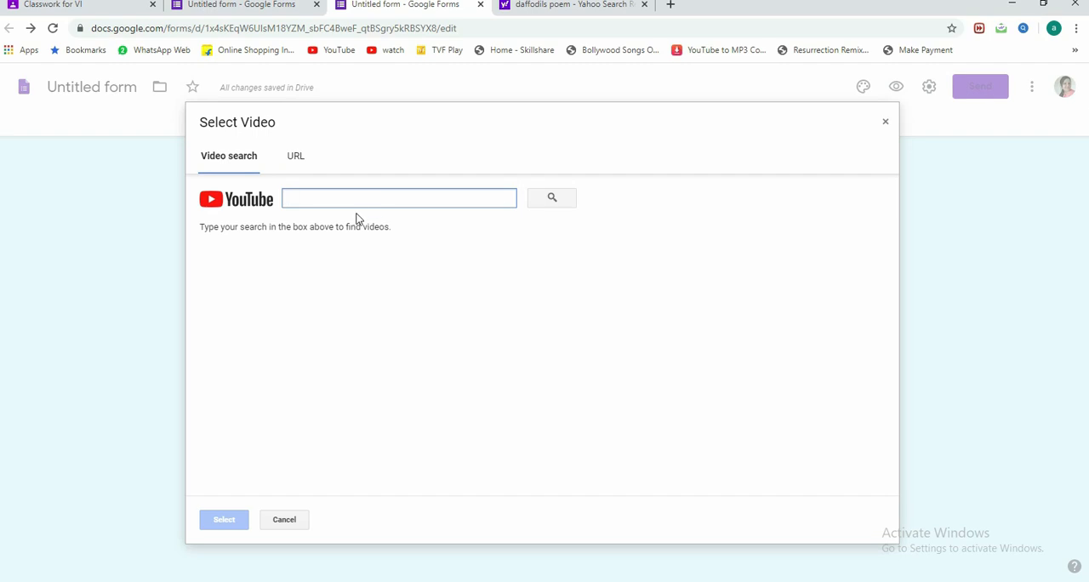
{"action": "type", "text": "how"}
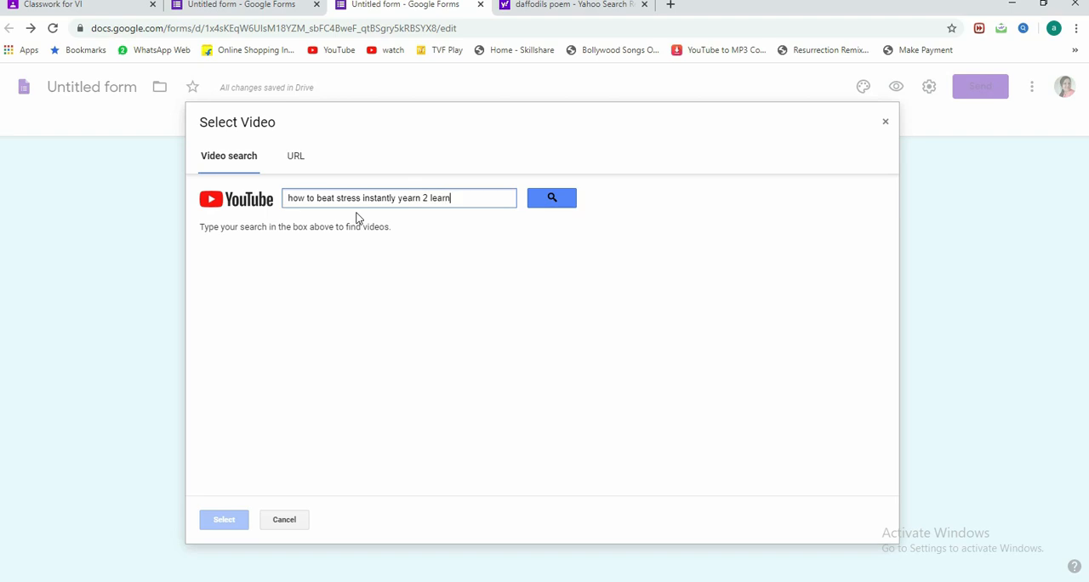
{"action": "left_click", "coordinate": [550, 199]}
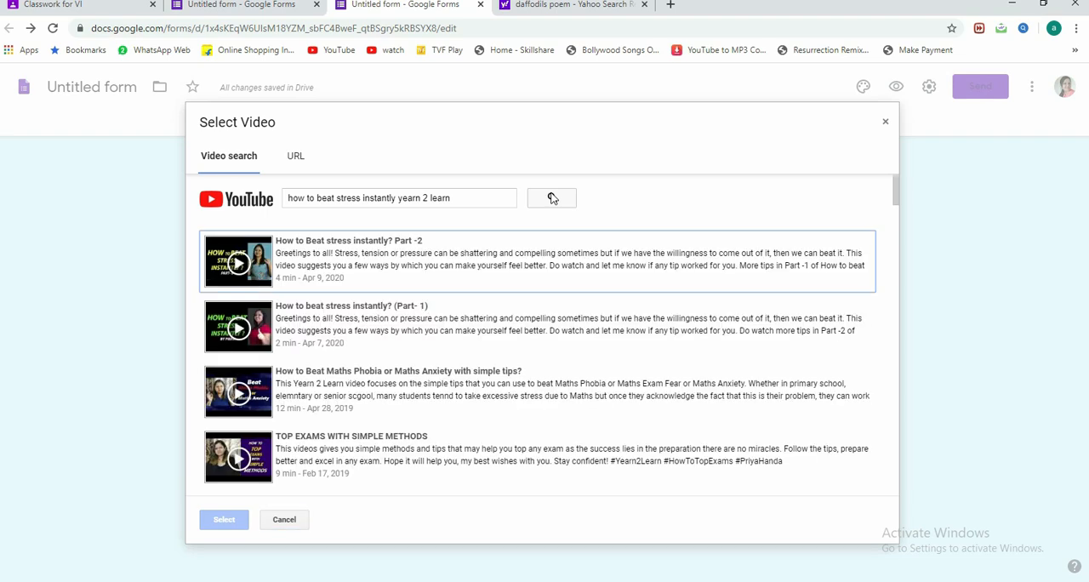
{"action": "left_click", "coordinate": [371, 326]}
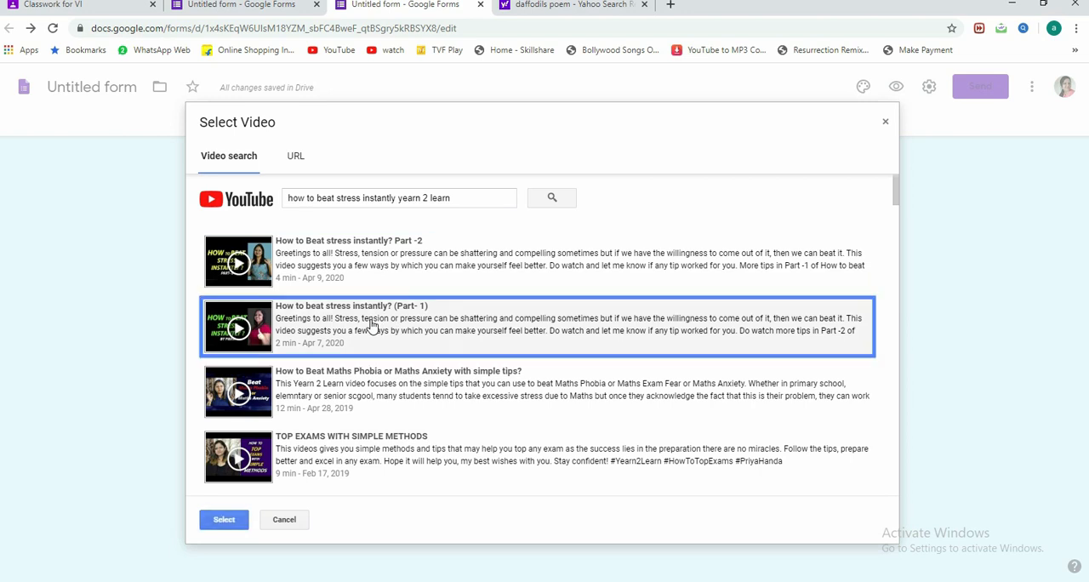
{"action": "left_click", "coordinate": [223, 521]}
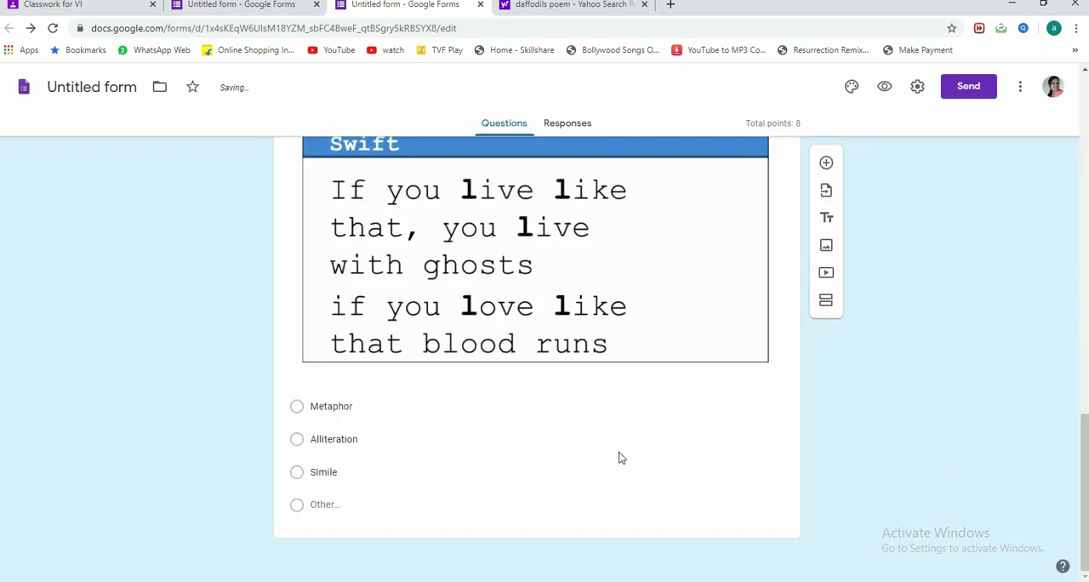
Step: Find the inserted stress video in the form and delete it
{"action": "scroll", "coordinate": [608, 468], "scroll_direction": "up", "scroll_amount": 3}
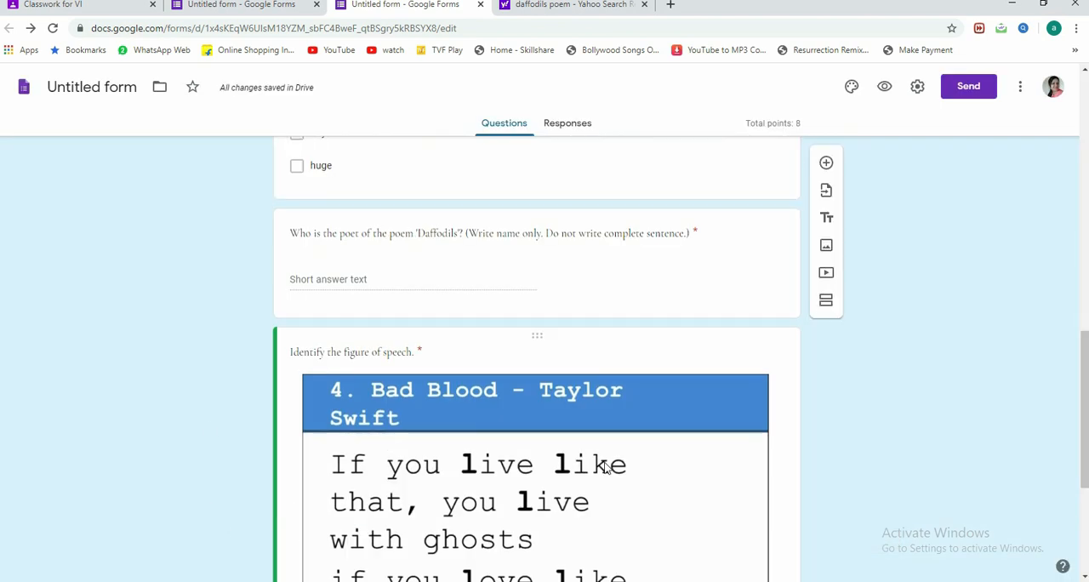
{"action": "scroll", "coordinate": [607, 469], "scroll_direction": "down", "scroll_amount": 3}
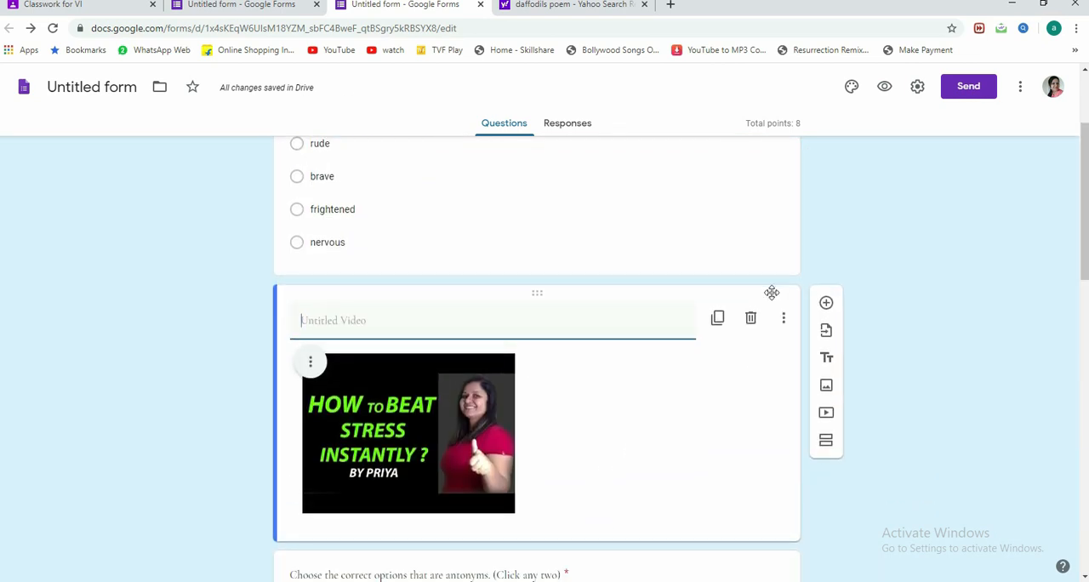
{"action": "left_click", "coordinate": [750, 320]}
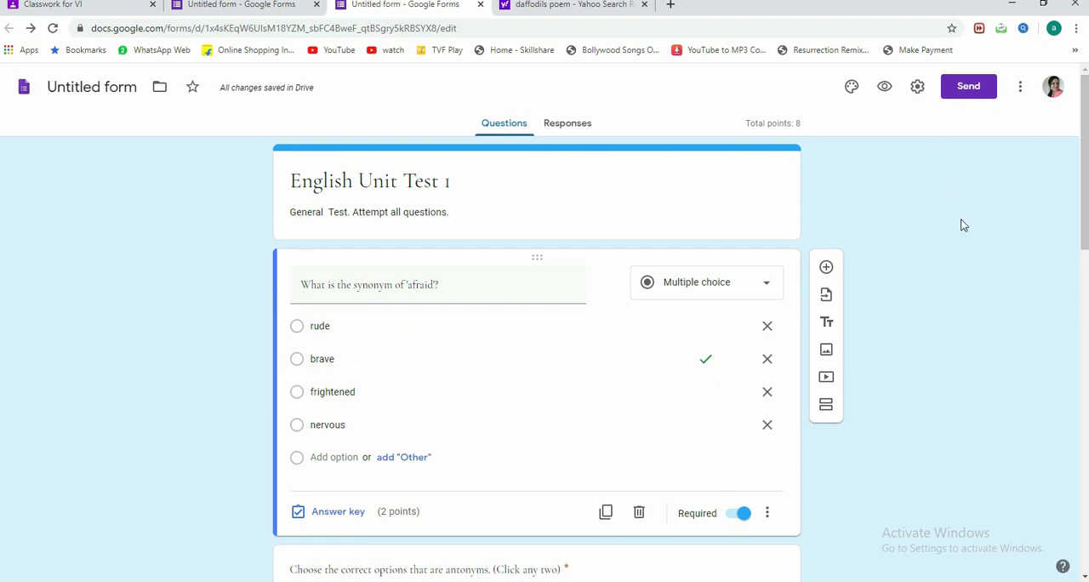
Step: Add a short answer question titled "Name of the student:" below the 'afraid' synonym question
{"action": "left_click", "coordinate": [826, 268]}
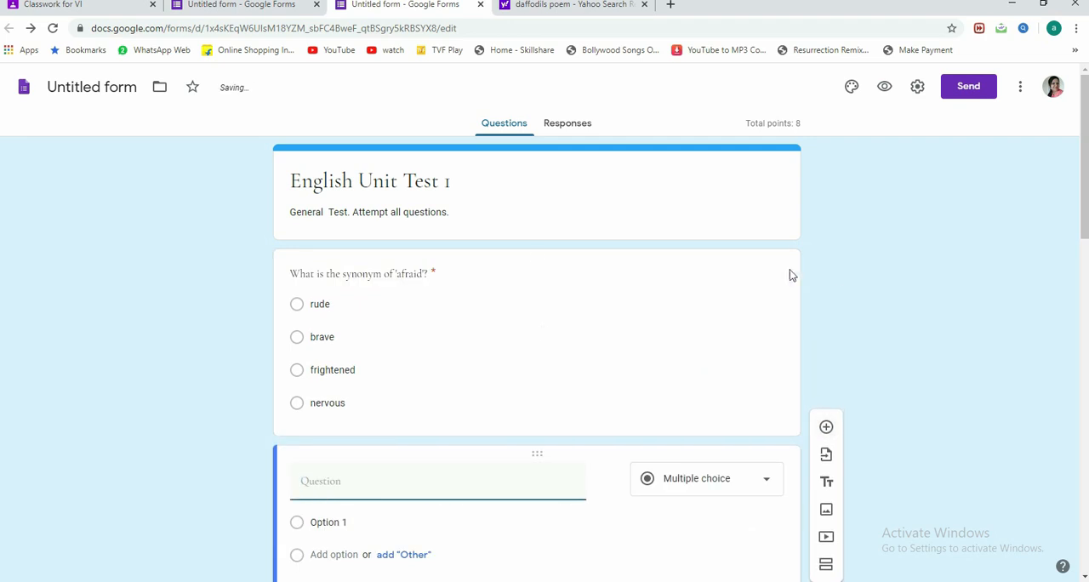
{"action": "type", "text": "Name of th"}
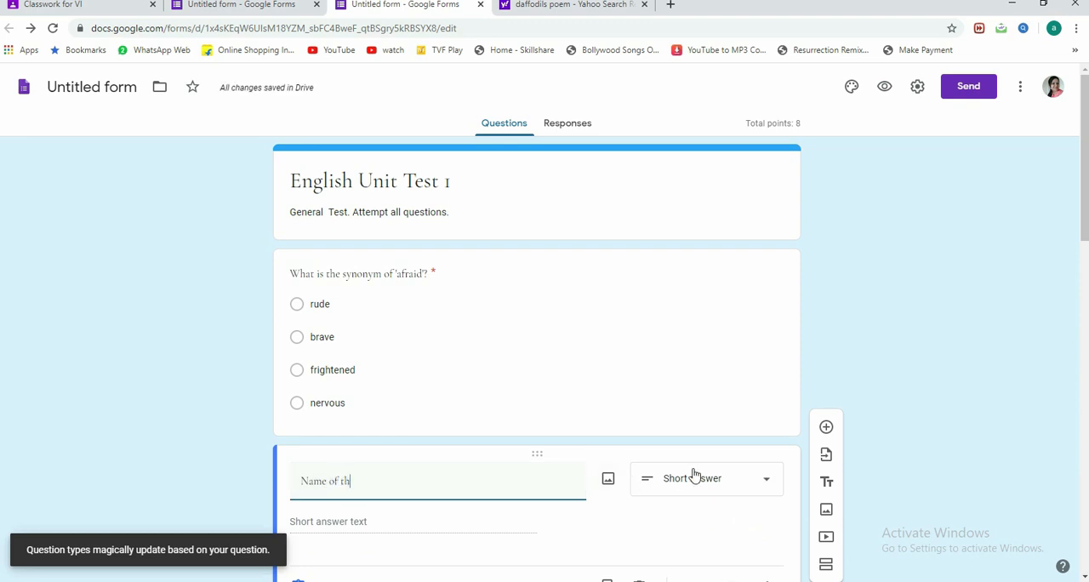
{"action": "type", "text": "e student>"}
{"action": "type", "text": ":"}
{"action": "scroll", "coordinate": [705, 466], "scroll_direction": "down", "scroll_amount": 1}
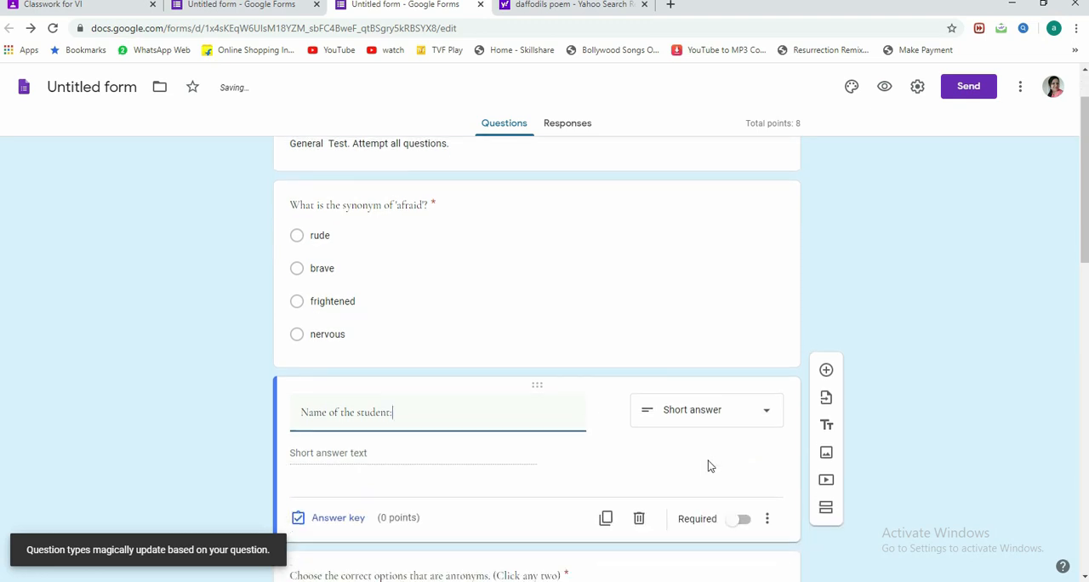
{"action": "left_click", "coordinate": [748, 423]}
{"action": "left_click", "coordinate": [687, 182]}
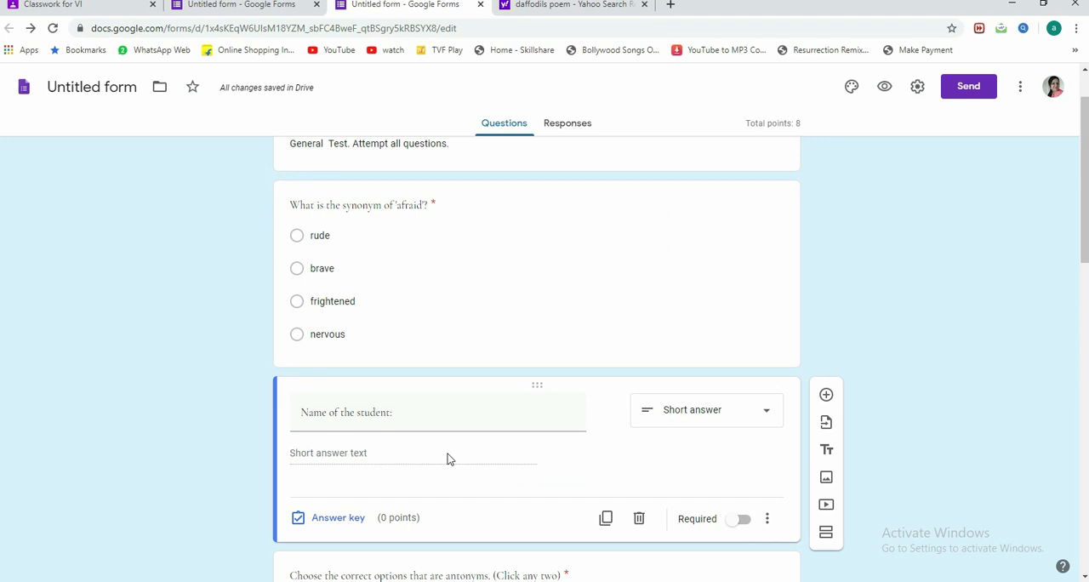
Step: Check the points in the answer key of the student name question
{"action": "left_click", "coordinate": [333, 521]}
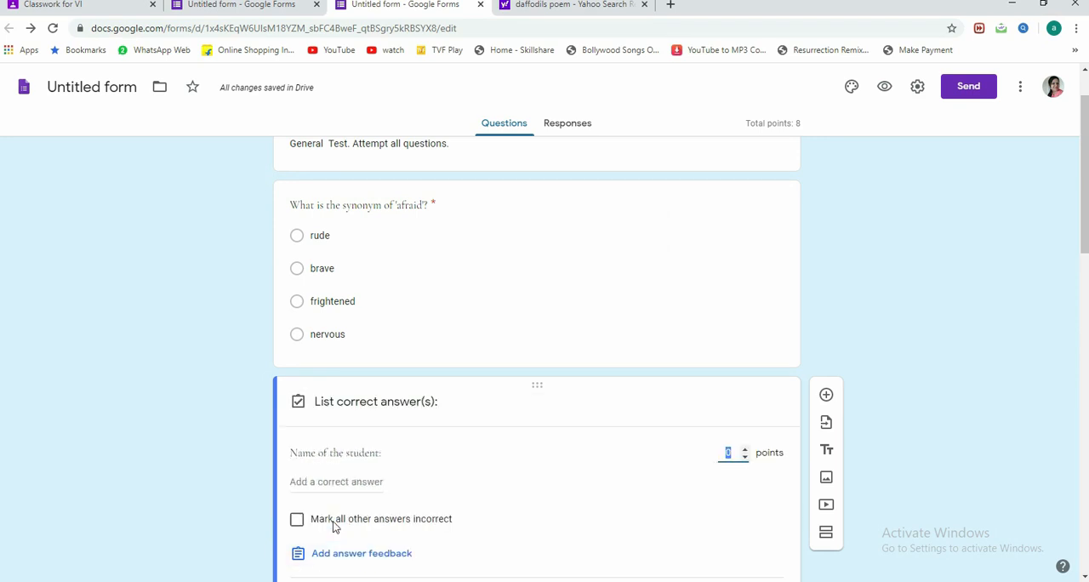
{"action": "double_click", "coordinate": [727, 453]}
{"action": "left_click", "coordinate": [597, 458]}
{"action": "left_click", "coordinate": [758, 467]}
Step: Make the student name question required and move it above the 'afraid' synonym question
{"action": "left_click", "coordinate": [739, 383]}
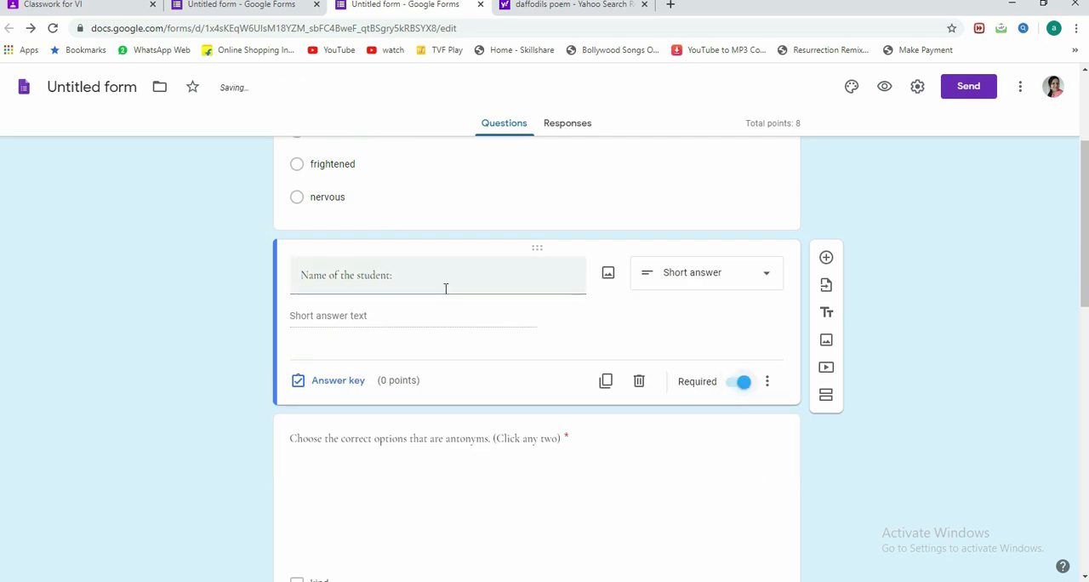
{"action": "scroll", "coordinate": [489, 377], "scroll_direction": "up", "scroll_amount": 3}
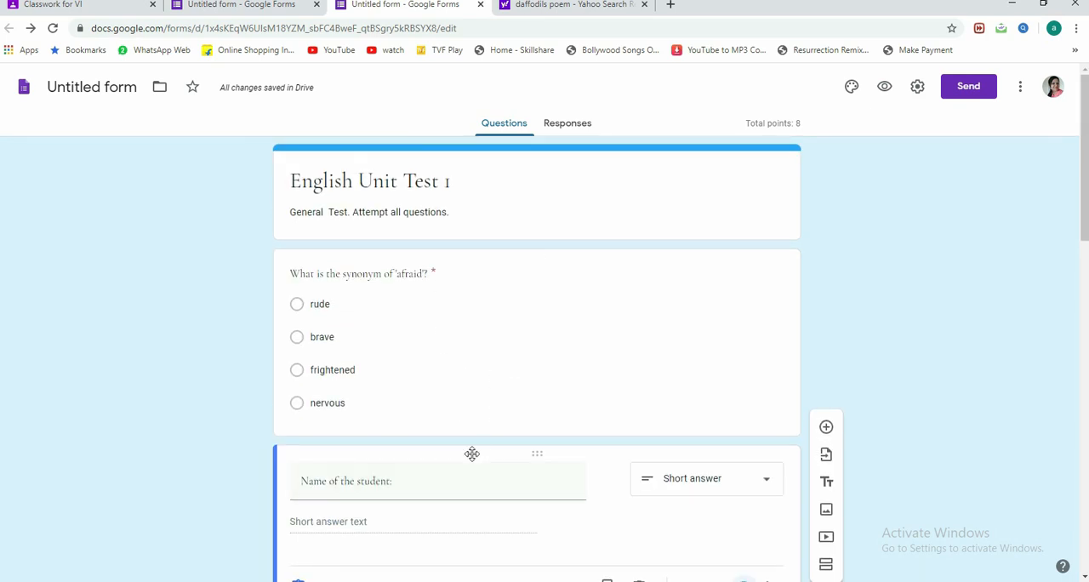
{"action": "left_click_drag", "start_coordinate": [474, 454], "coordinate": [535, 246]}
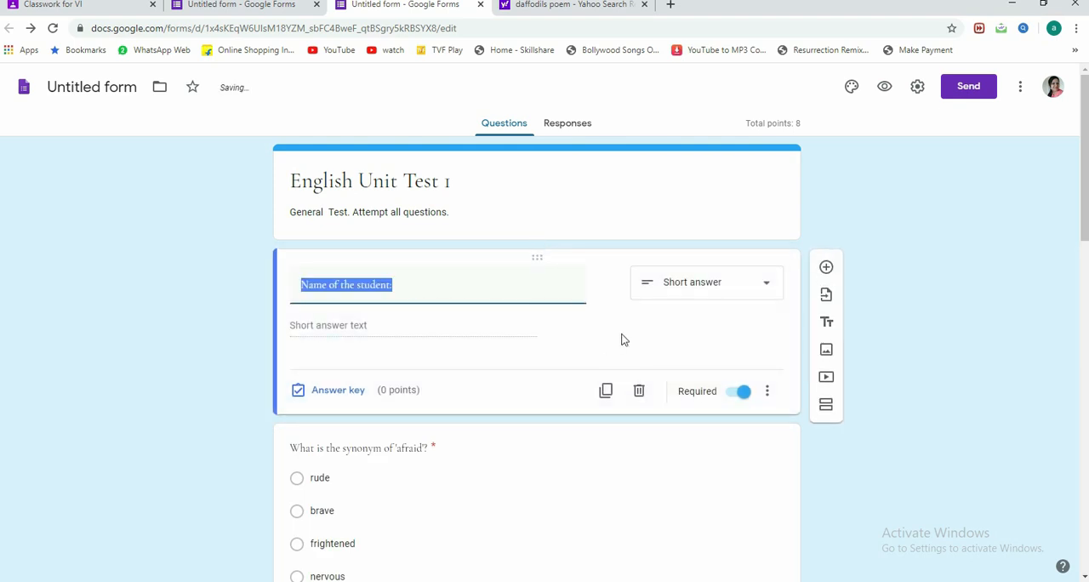
Step: Add a multiple choice question titled "Class: VI Choose your section." below the student name question
{"action": "left_click", "coordinate": [826, 267]}
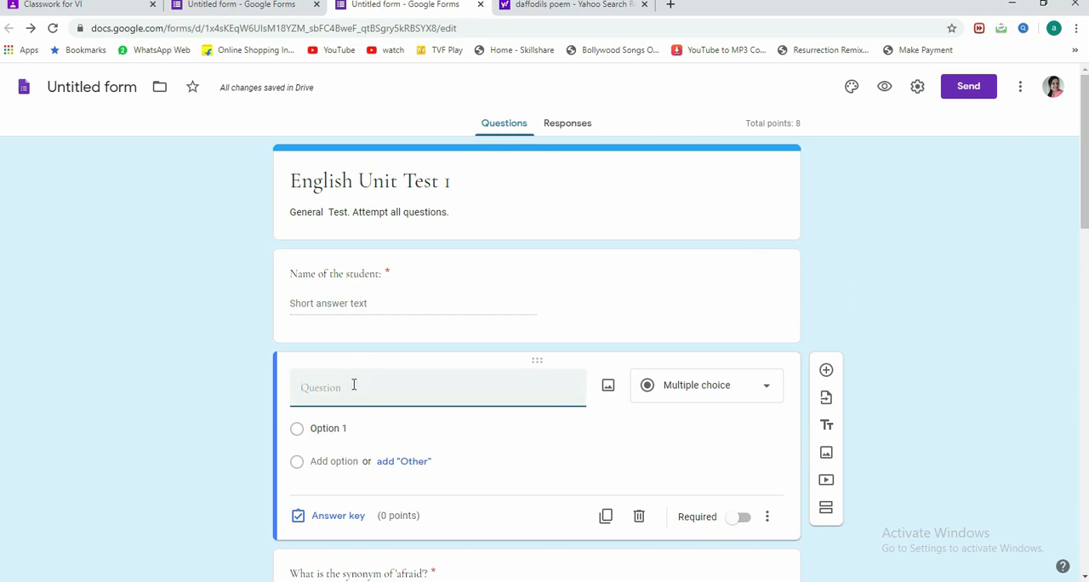
{"action": "type", "text": "Class: VI"}
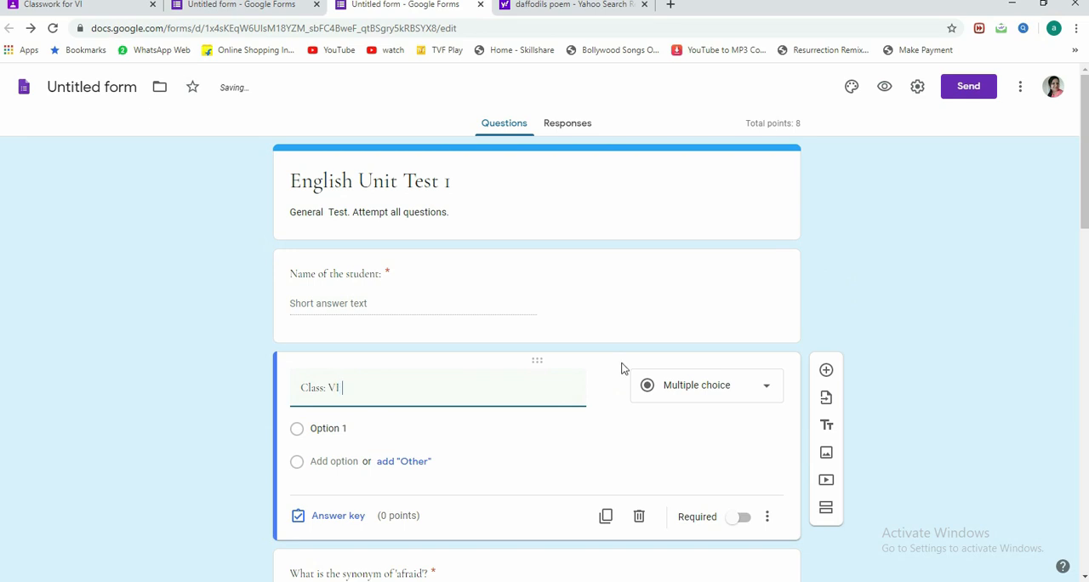
{"action": "type", "text": " Mention your section"}
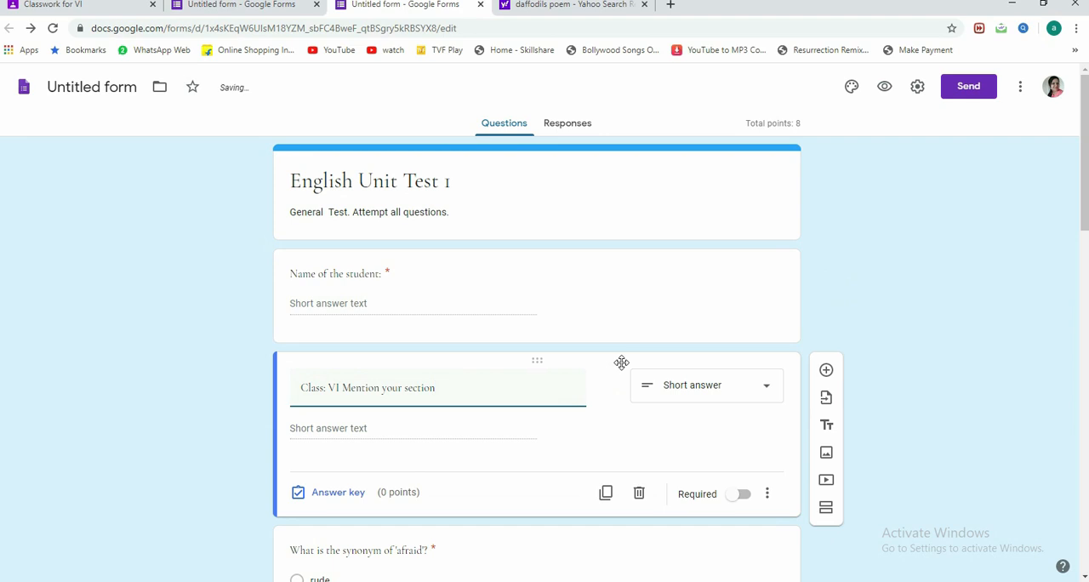
{"action": "key", "text": "Left"}
{"action": "key", "text": "Left"}
{"action": "key", "text": "Left"}
{"action": "key", "text": "Left"}
{"action": "key", "text": "Left"}
{"action": "key", "text": "Left"}
{"action": "key", "text": "Left"}
{"action": "key", "text": "Left"}
{"action": "key", "text": "Left"}
{"action": "key", "text": "BackSpace"}
{"action": "key", "text": "BackSpace"}
{"action": "key", "text": "BackSpace"}
{"action": "key", "text": "BackSpace"}
{"action": "key", "text": "BackSpace"}
{"action": "key", "text": "BackSpace"}
{"action": "key", "text": "BackSpace"}
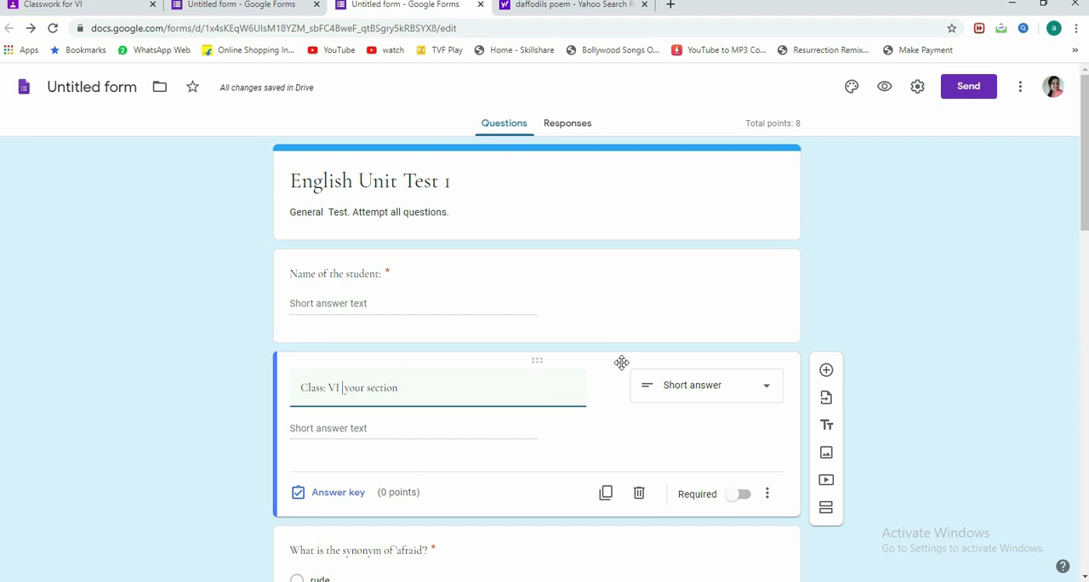
{"action": "type", "text": "Choose"}
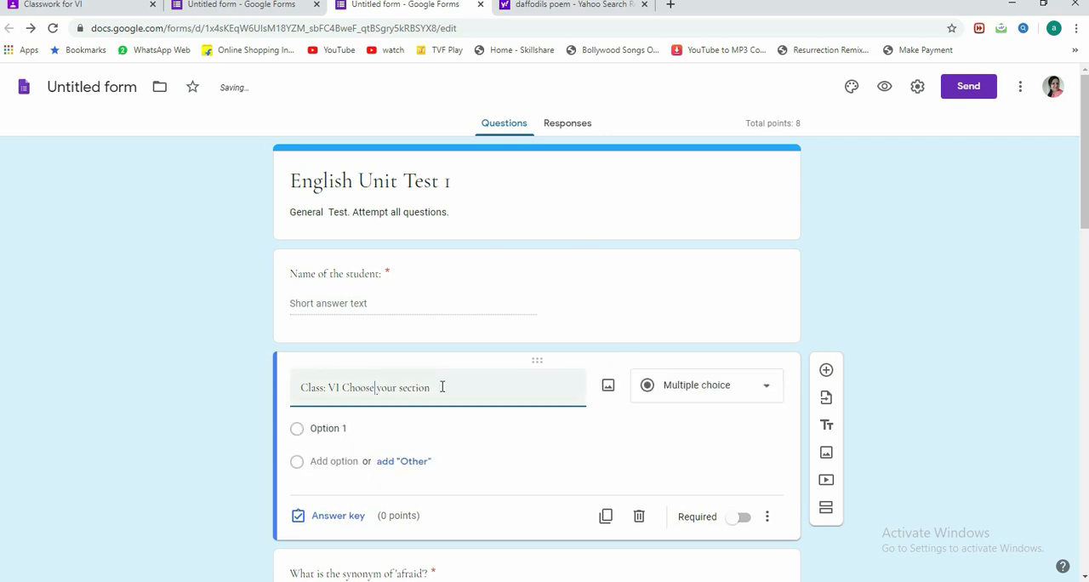
{"action": "type", "text": "."}
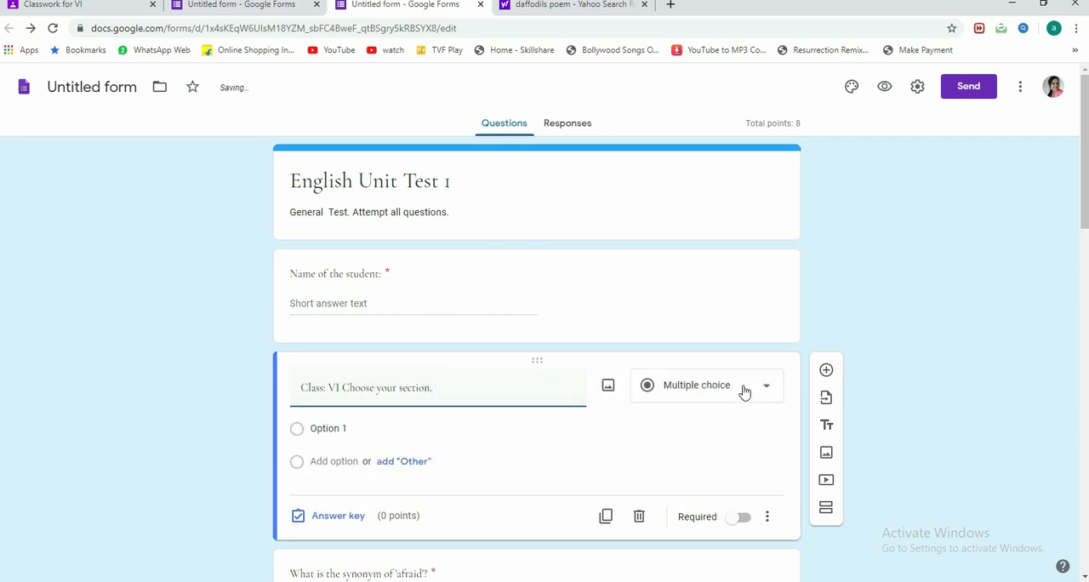
Step: Give the section question the options A, B, C and D and make it required
{"action": "left_click", "coordinate": [331, 425]}
{"action": "type", "text": "A"}
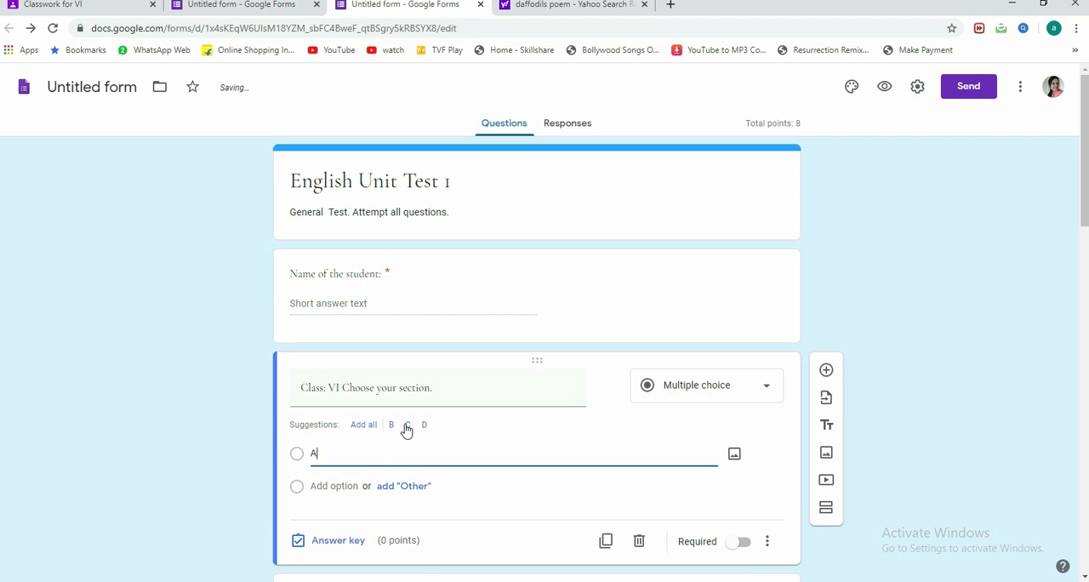
{"action": "left_click", "coordinate": [363, 424]}
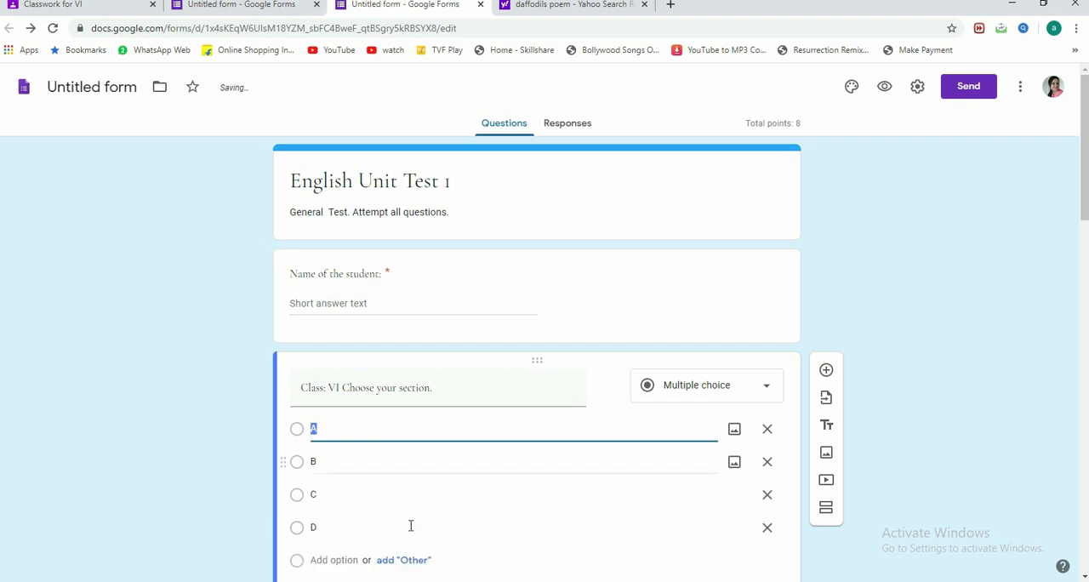
{"action": "scroll", "coordinate": [421, 510], "scroll_direction": "down", "scroll_amount": 2}
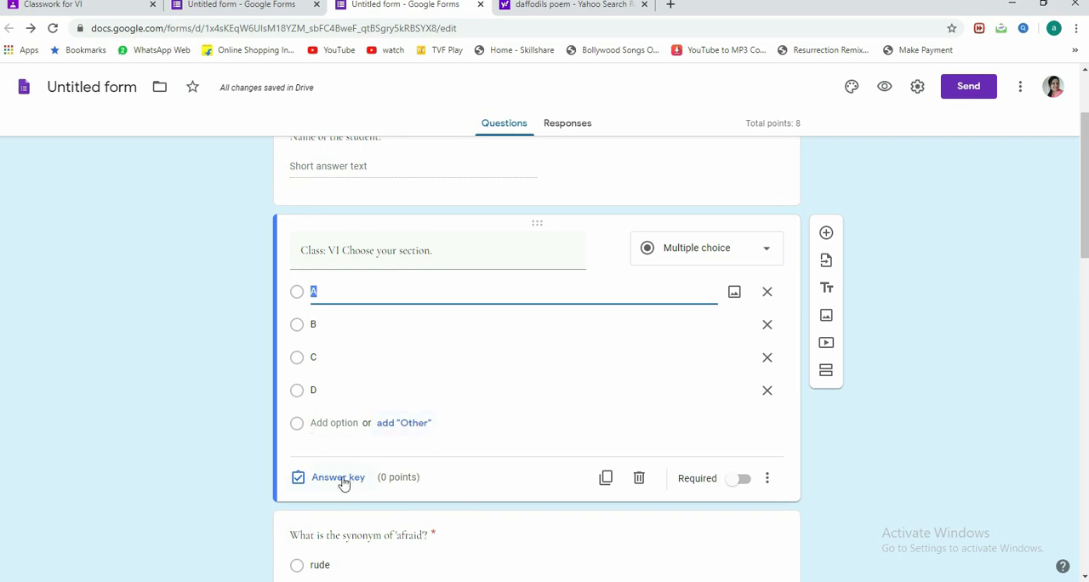
{"action": "left_click", "coordinate": [740, 479]}
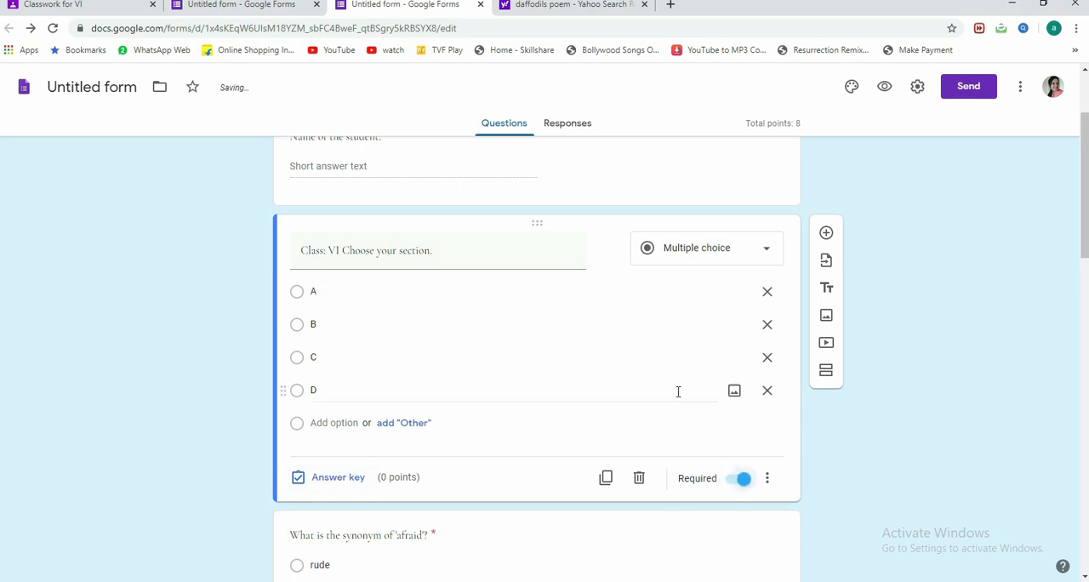
{"action": "scroll", "coordinate": [681, 391], "scroll_direction": "up", "scroll_amount": 2}
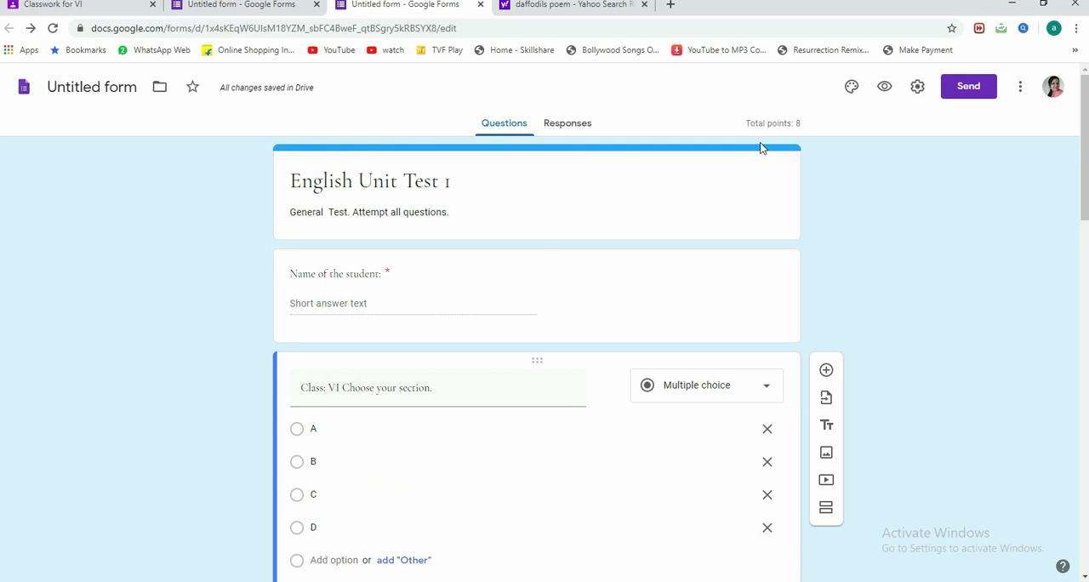
Step: Preview the English Unit Test 1 quiz and look through its questions as a student sees them
{"action": "left_click", "coordinate": [885, 87]}
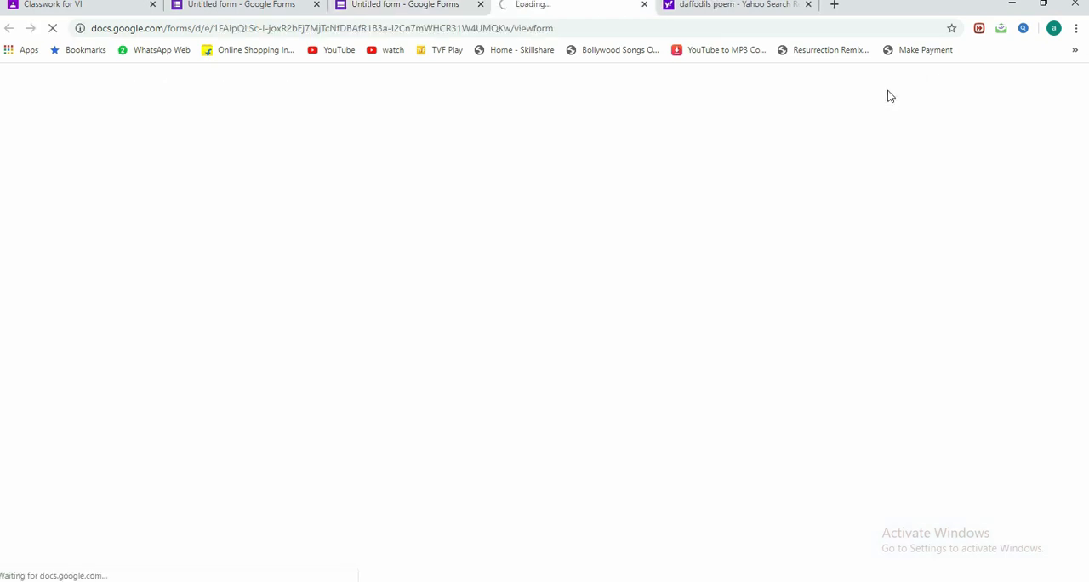
{"action": "scroll", "coordinate": [443, 247], "scroll_direction": "down", "scroll_amount": 10}
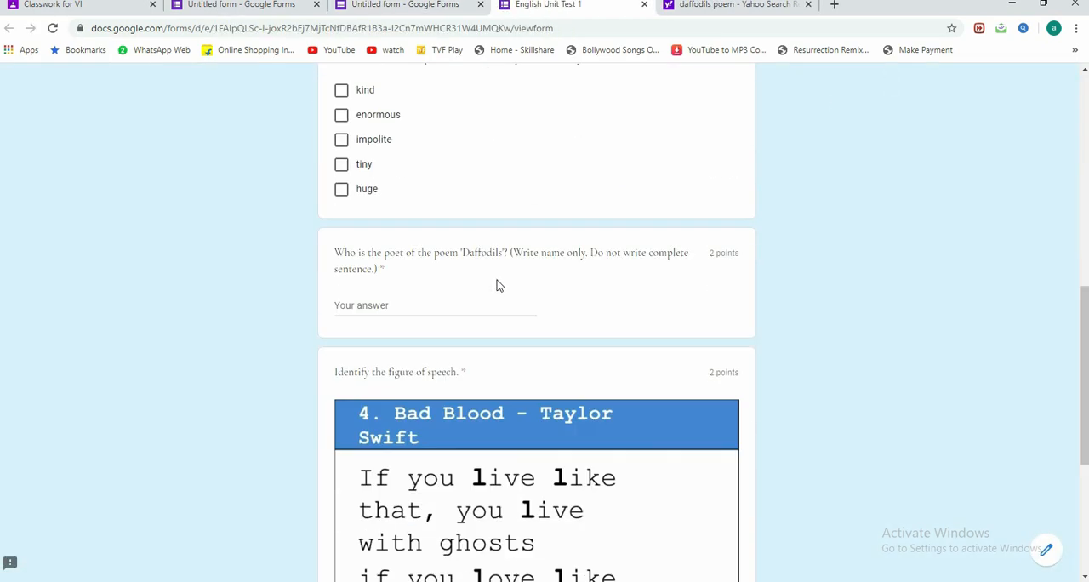
{"action": "scroll", "coordinate": [497, 288], "scroll_direction": "up", "scroll_amount": 10}
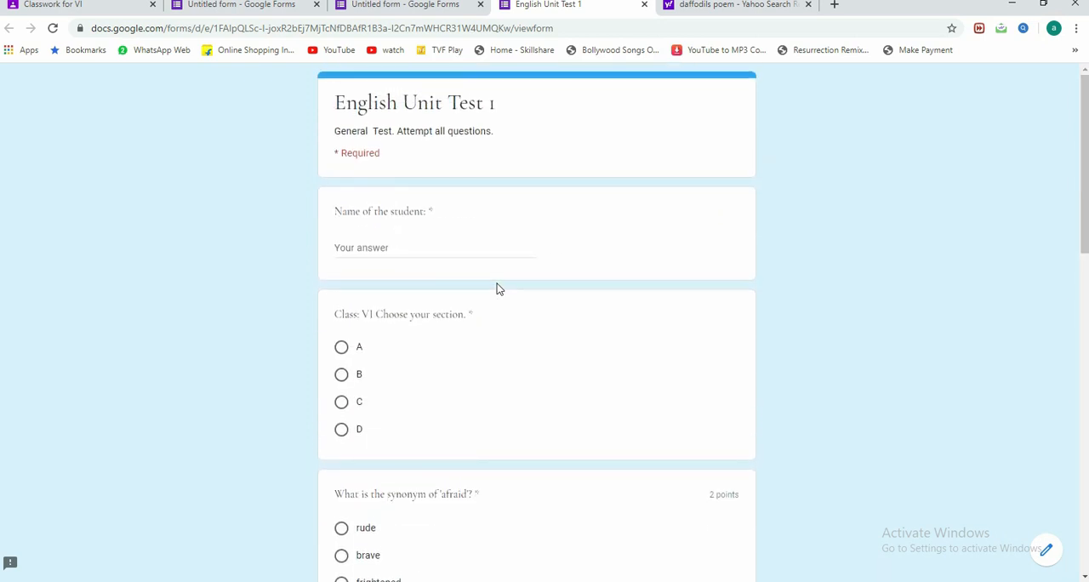
Step: Fill in the student's full name and section C, and answer "frightened" for the synonym of 'afraid'
{"action": "left_click", "coordinate": [356, 247]}
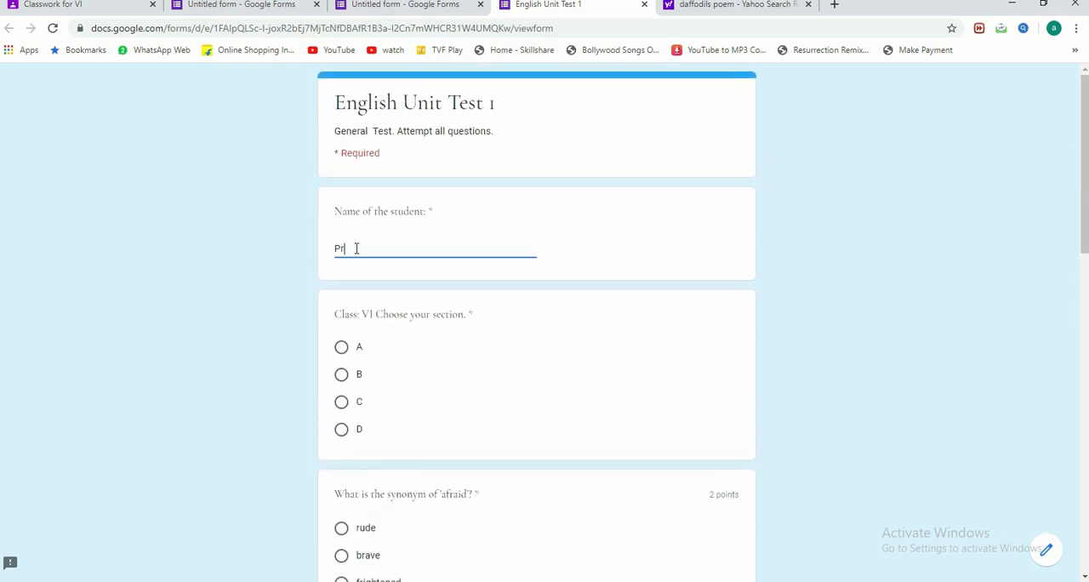
{"action": "left_click", "coordinate": [341, 402]}
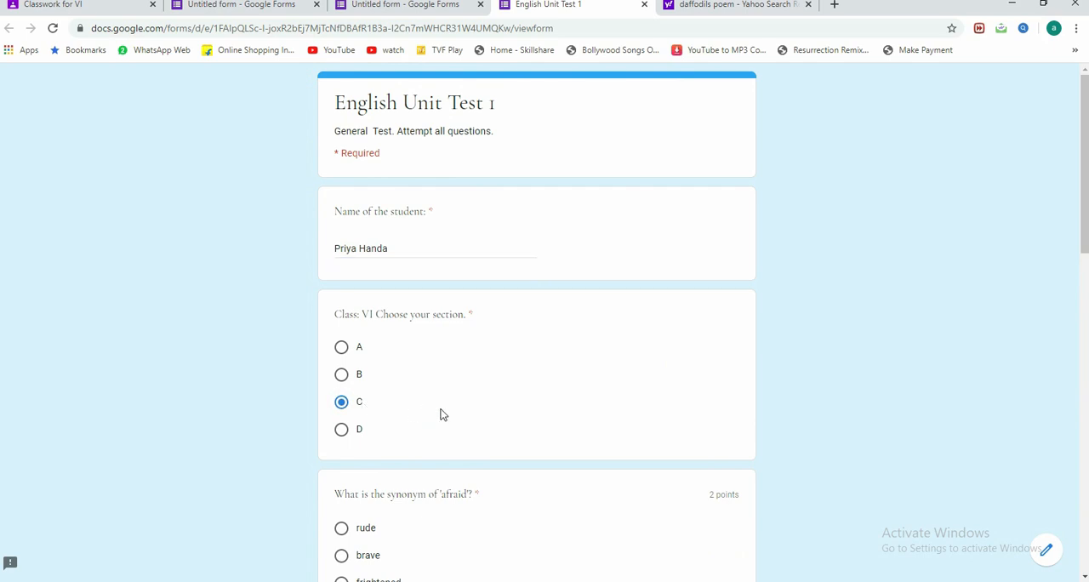
{"action": "scroll", "coordinate": [443, 421], "scroll_direction": "down", "scroll_amount": 2}
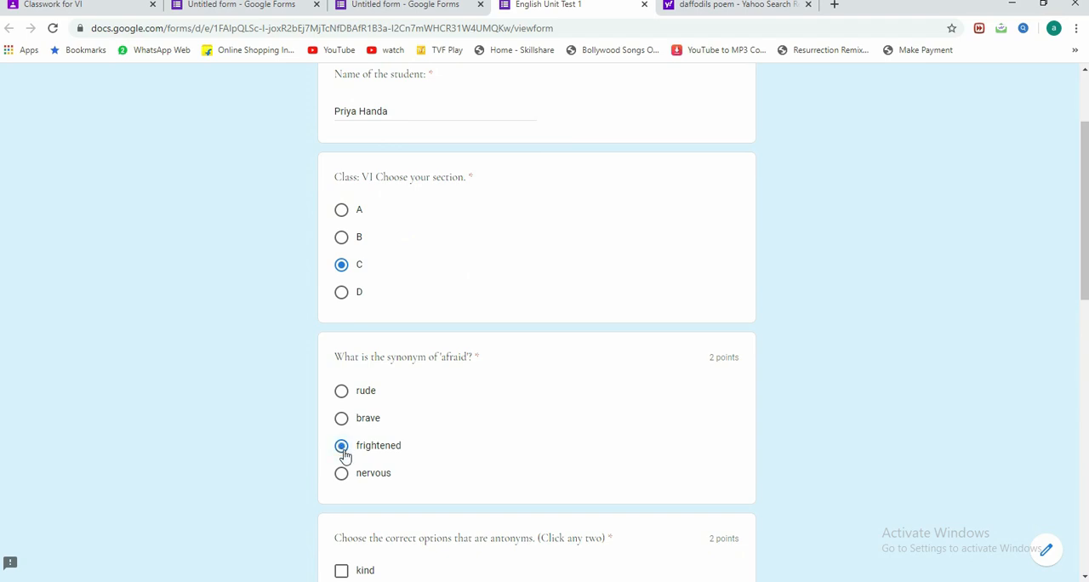
Step: Try selecting all five options, kind, enormous, impolite, tiny and huge, in the antonyms question
{"action": "scroll", "coordinate": [401, 449], "scroll_direction": "down", "scroll_amount": 2}
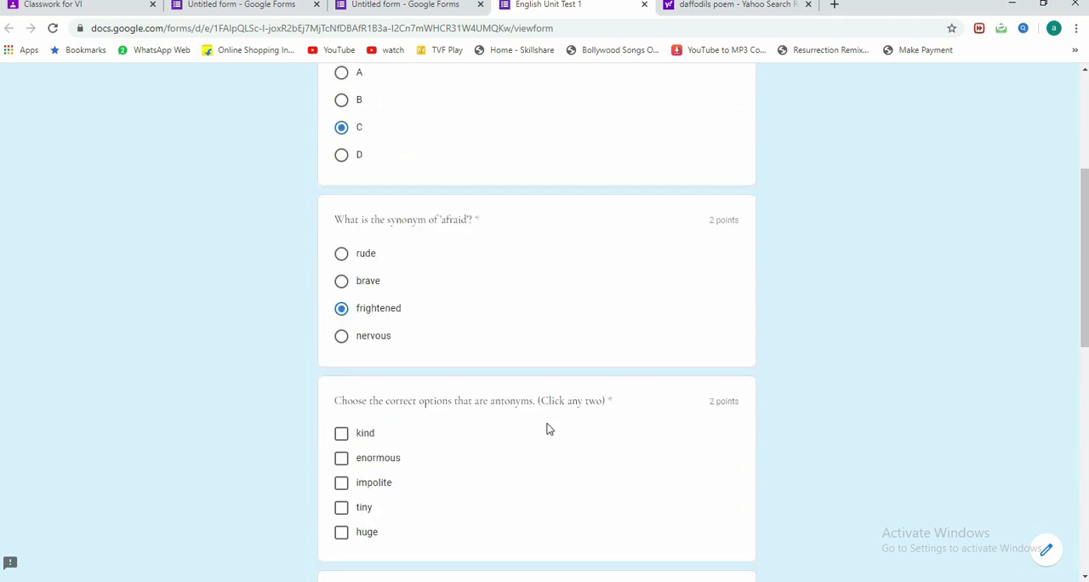
{"action": "left_click", "coordinate": [343, 436]}
{"action": "left_click", "coordinate": [342, 459]}
{"action": "left_click", "coordinate": [342, 483]}
{"action": "left_click", "coordinate": [342, 510]}
{"action": "left_click", "coordinate": [342, 532]}
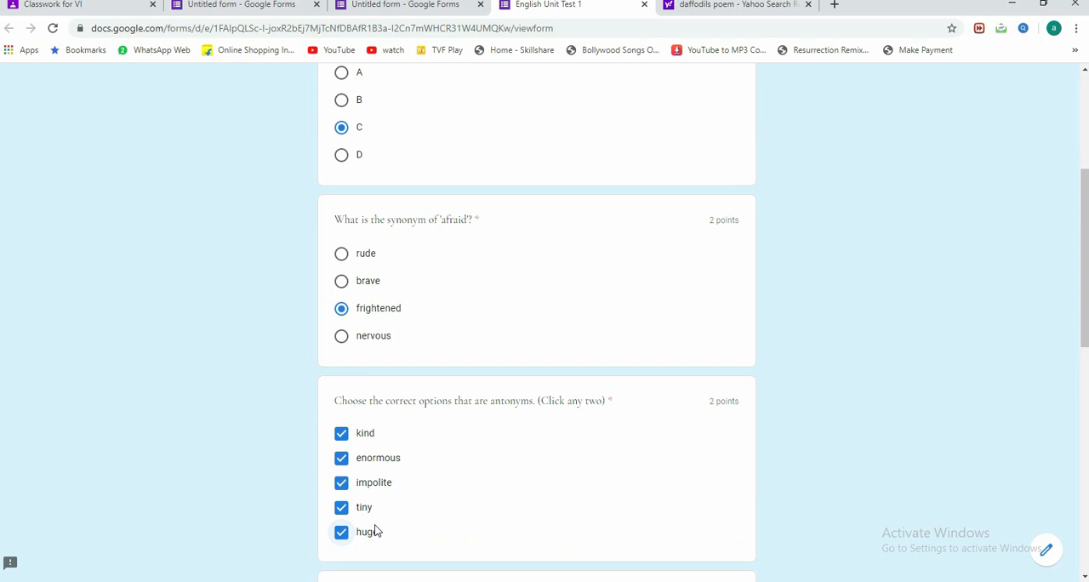
Step: Clear all five selected options in the antonyms question
{"action": "left_click", "coordinate": [557, 460]}
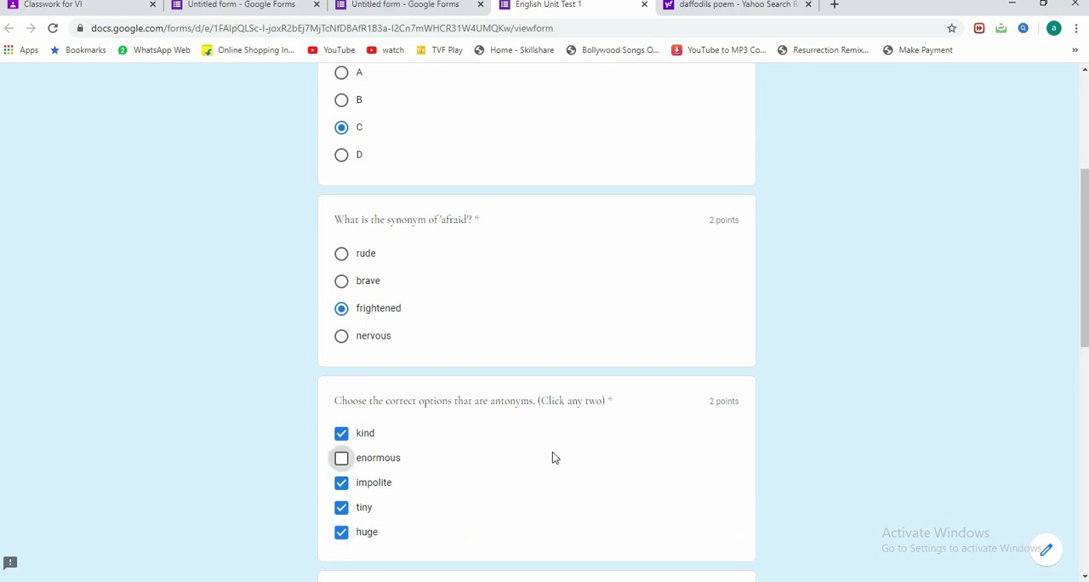
{"action": "left_click", "coordinate": [341, 434]}
{"action": "left_click", "coordinate": [340, 506]}
{"action": "left_click", "coordinate": [341, 482]}
{"action": "left_click", "coordinate": [341, 532]}
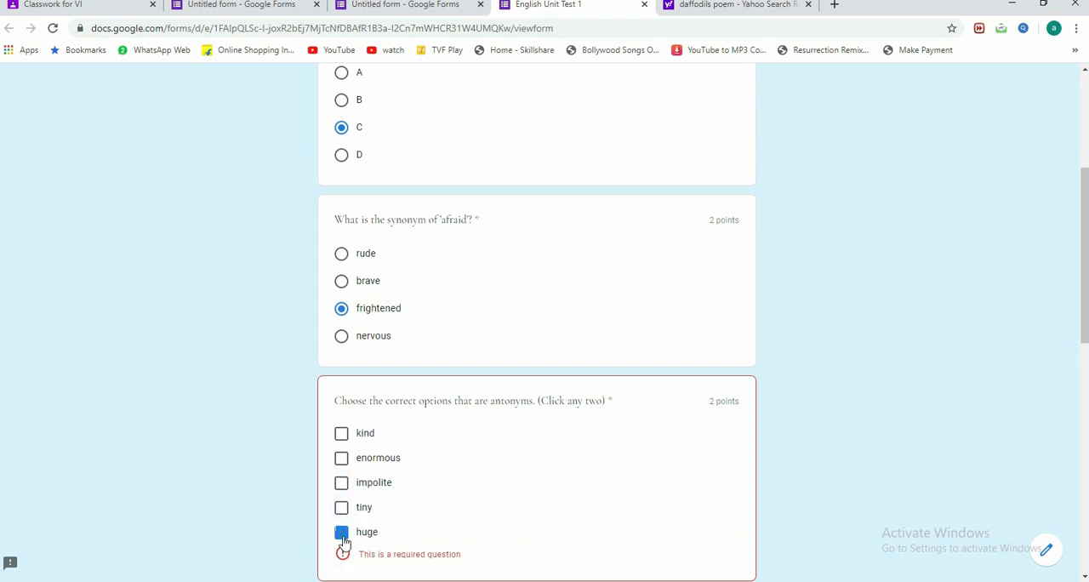
Step: Choose enormous and tiny as the antonyms and enter "William Wordsworth" as the poet of 'Daffodils'
{"action": "left_click", "coordinate": [341, 457]}
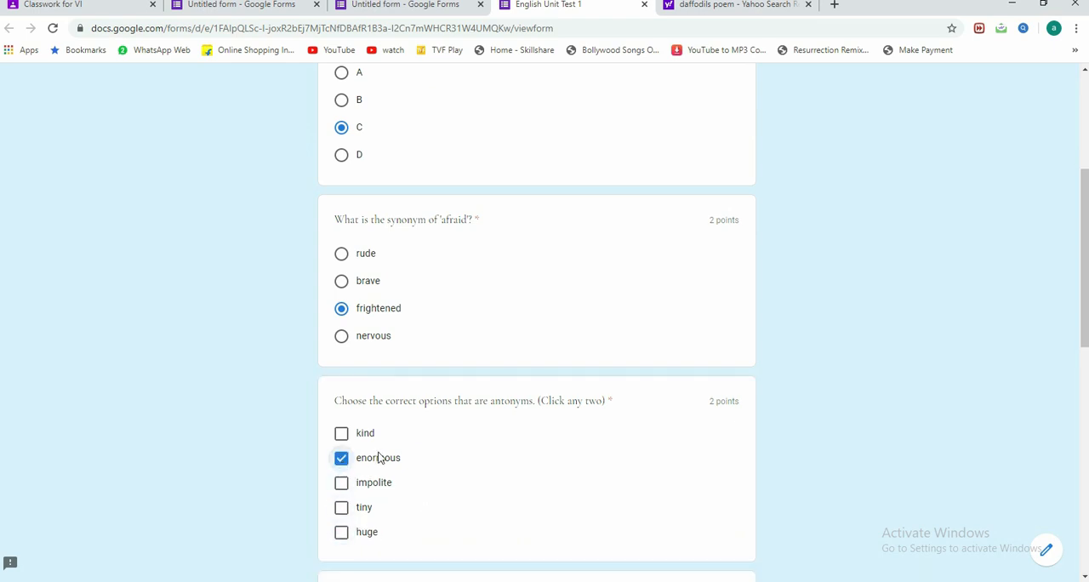
{"action": "left_click", "coordinate": [342, 508]}
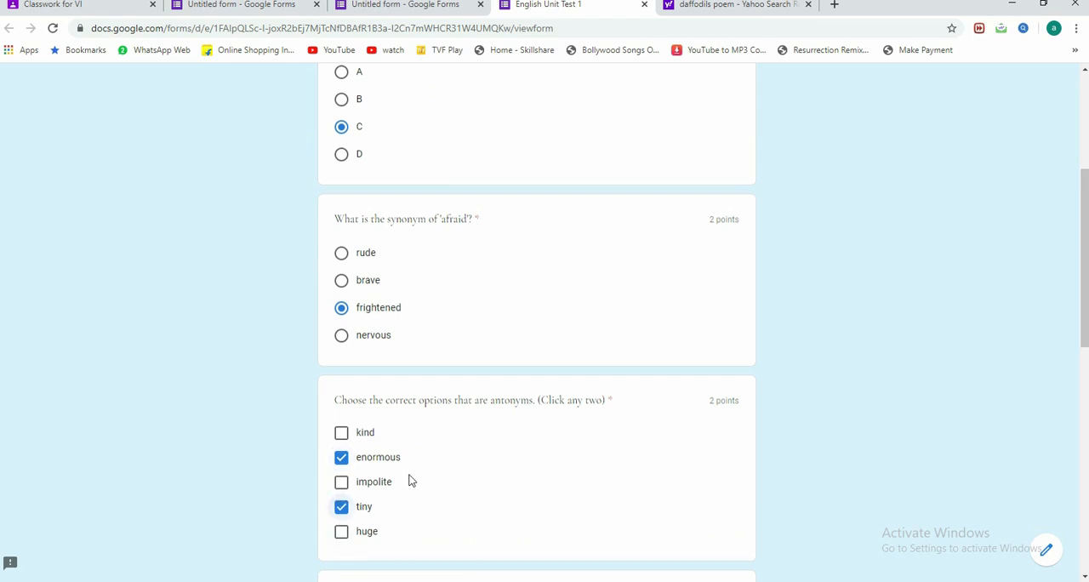
{"action": "scroll", "coordinate": [410, 481], "scroll_direction": "down", "scroll_amount": 3}
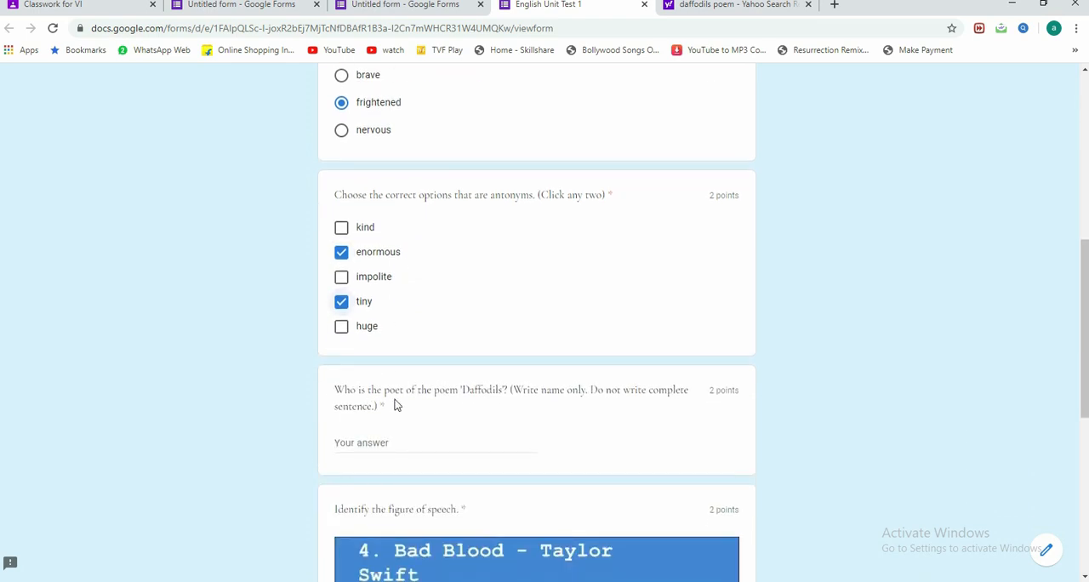
{"action": "left_click", "coordinate": [439, 439]}
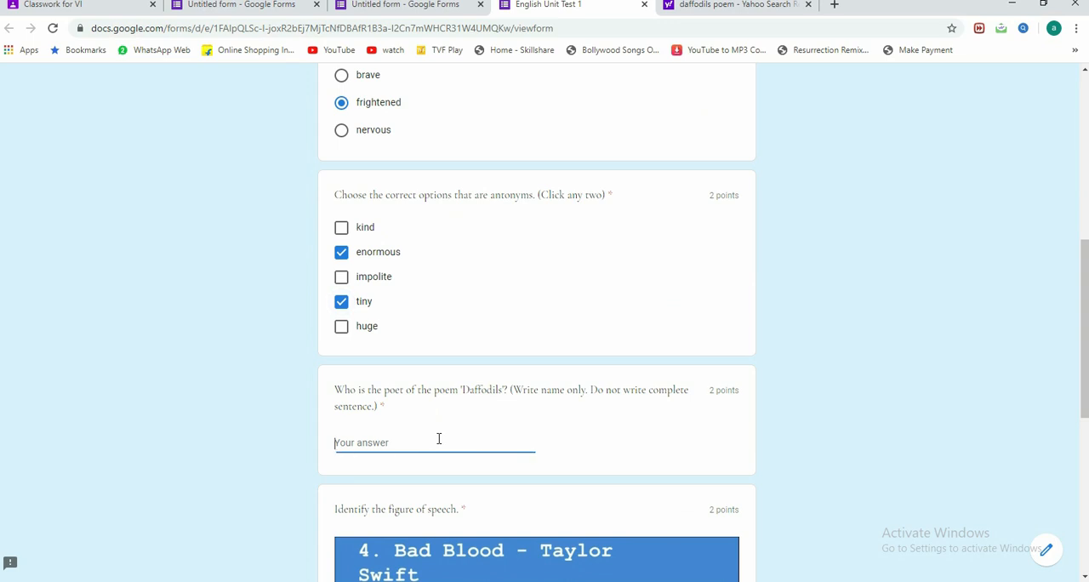
{"action": "type", "text": "William"}
Step: Answer the figure of speech question with Alliteration and submit the test
{"action": "scroll", "coordinate": [442, 444], "scroll_direction": "down", "scroll_amount": 2}
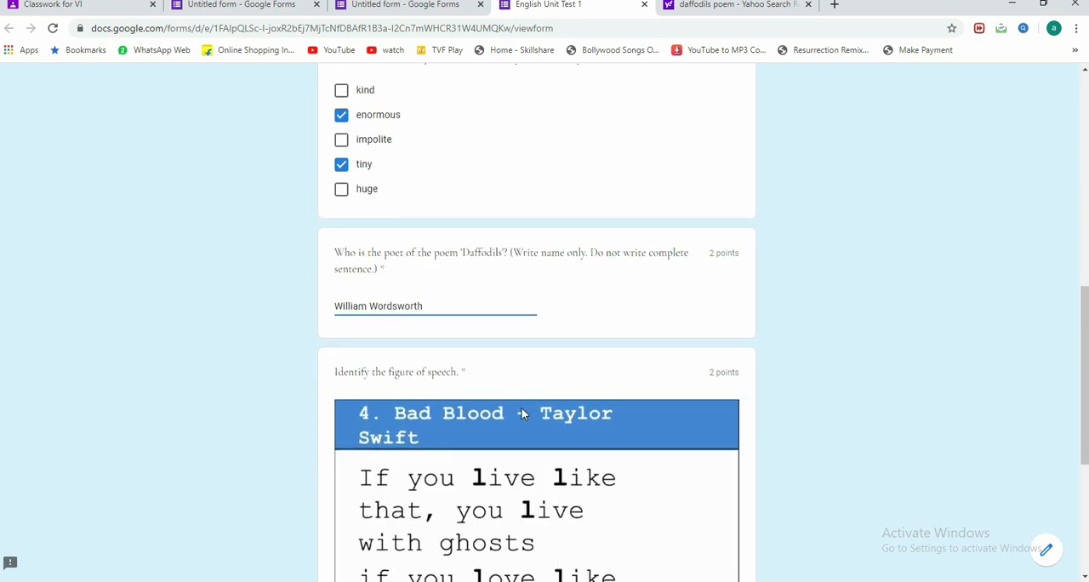
{"action": "scroll", "coordinate": [522, 408], "scroll_direction": "down", "scroll_amount": 2}
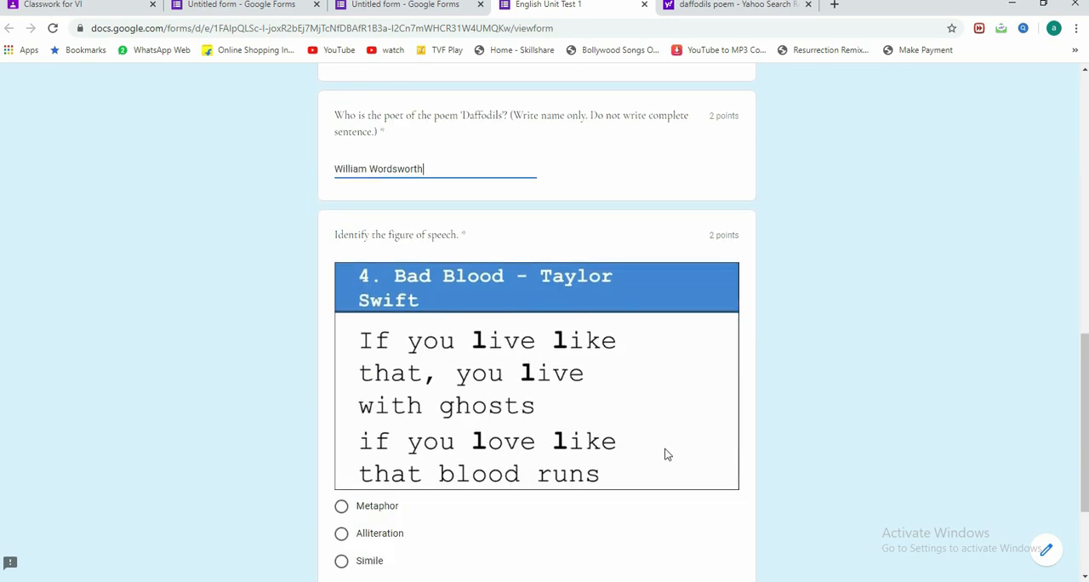
{"action": "scroll", "coordinate": [491, 462], "scroll_direction": "down", "scroll_amount": 1}
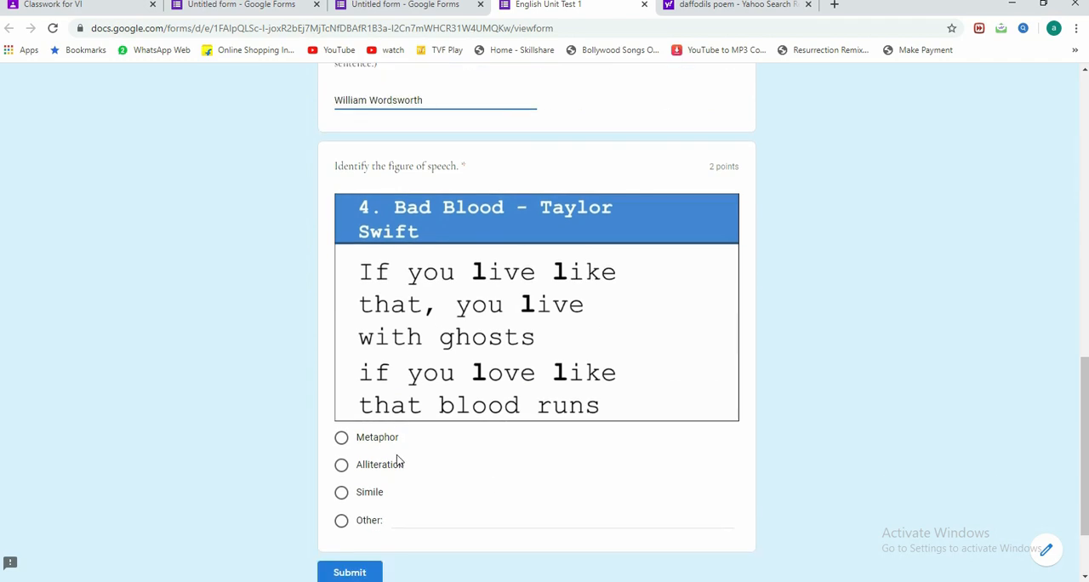
{"action": "left_click", "coordinate": [341, 464]}
{"action": "scroll", "coordinate": [479, 477], "scroll_direction": "down", "scroll_amount": 2}
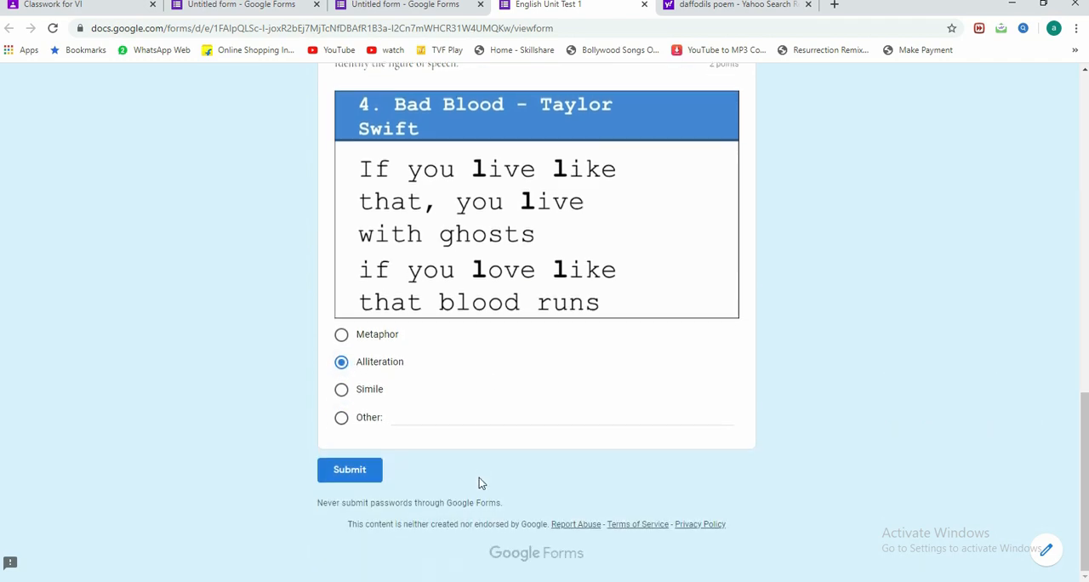
{"action": "left_click", "coordinate": [368, 478]}
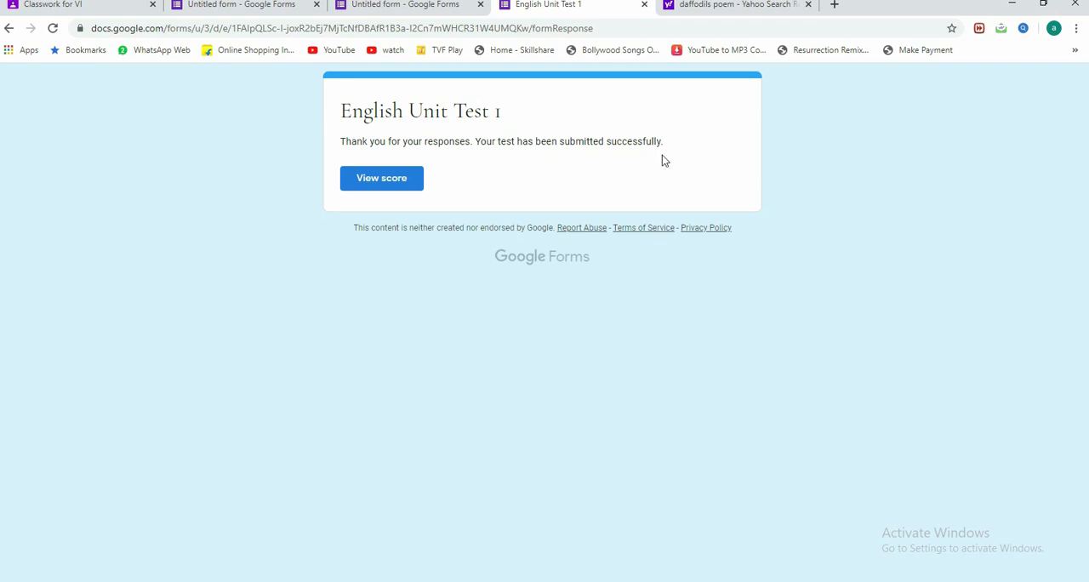
Step: View the score of the submitted test and review the total points and the marking of each answer
{"action": "left_click", "coordinate": [379, 182]}
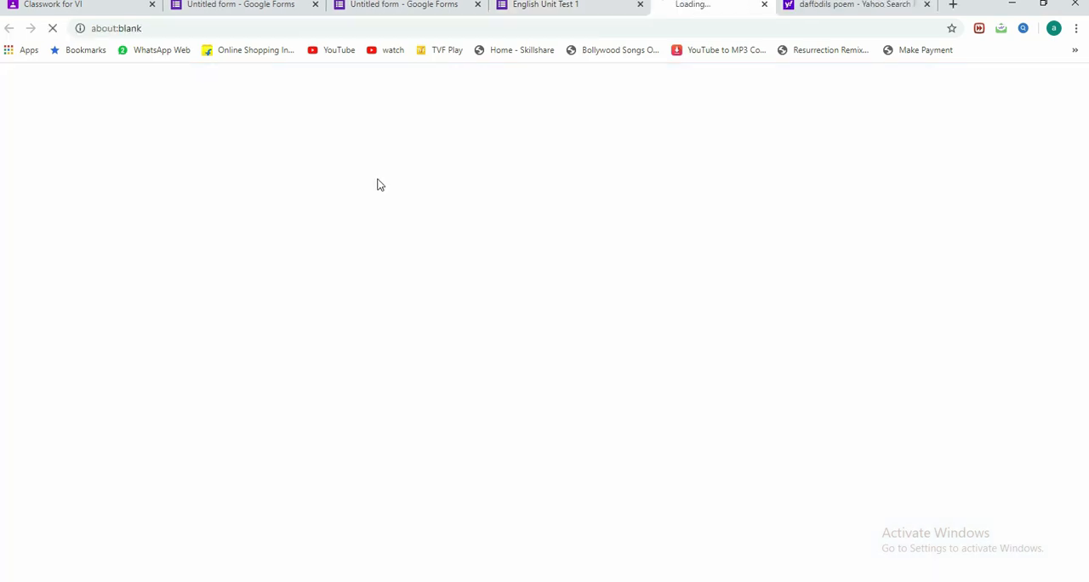
{"action": "scroll", "coordinate": [561, 323], "scroll_direction": "down", "scroll_amount": 1}
{"action": "scroll", "coordinate": [561, 325], "scroll_direction": "up", "scroll_amount": 1}
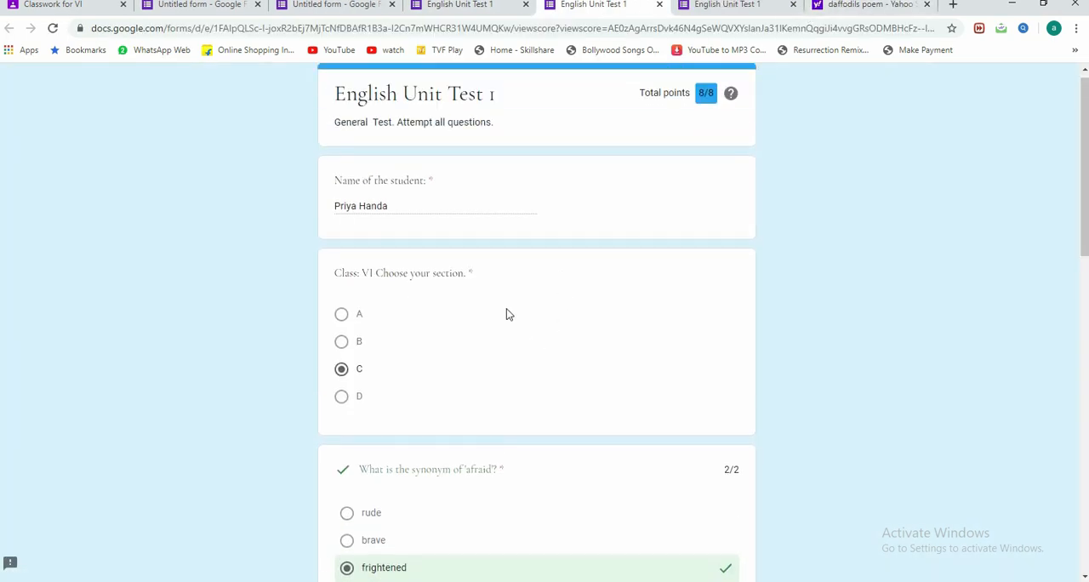
{"action": "scroll", "coordinate": [484, 324], "scroll_direction": "down", "scroll_amount": 5}
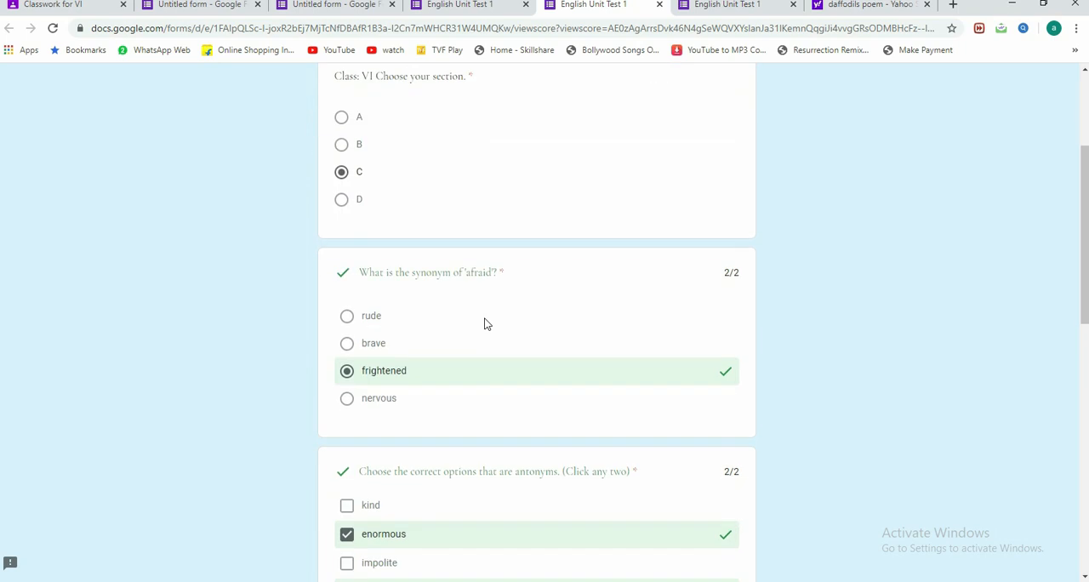
{"action": "scroll", "coordinate": [485, 324], "scroll_direction": "down", "scroll_amount": 6}
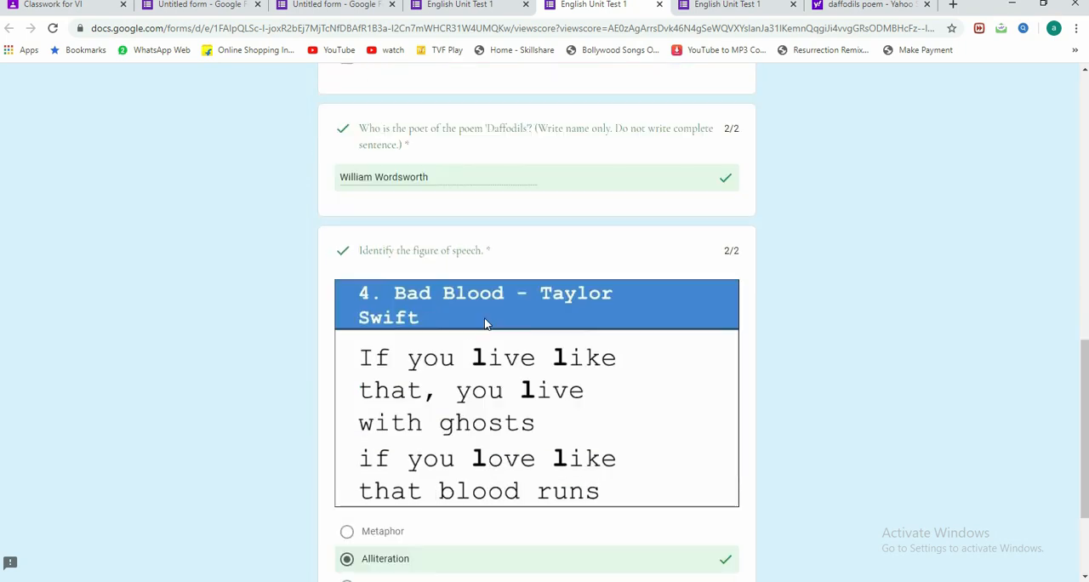
{"action": "scroll", "coordinate": [485, 324], "scroll_direction": "up", "scroll_amount": 10}
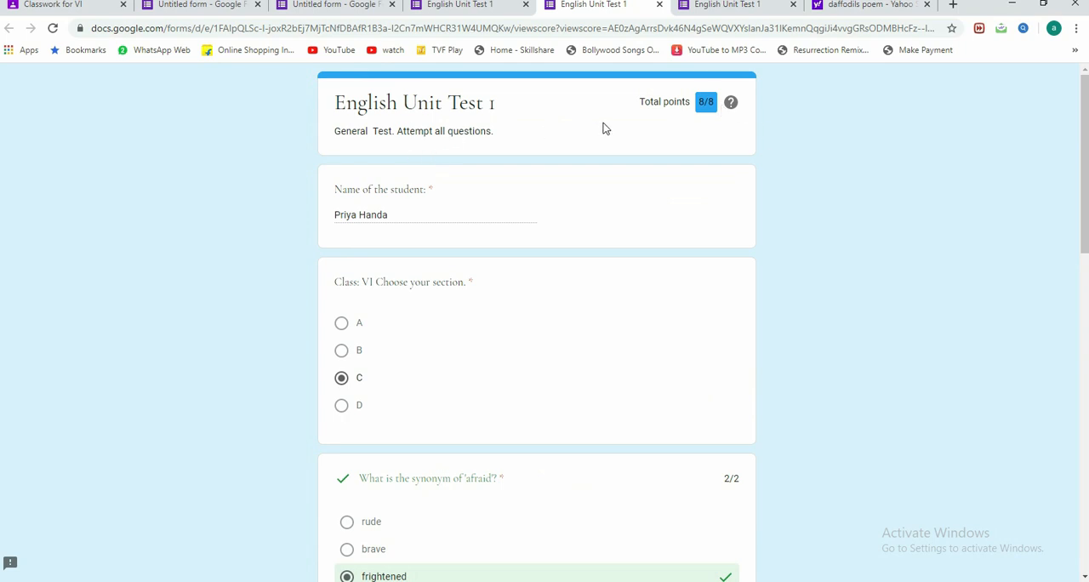
{"action": "scroll", "coordinate": [567, 295], "scroll_direction": "down", "scroll_amount": 5}
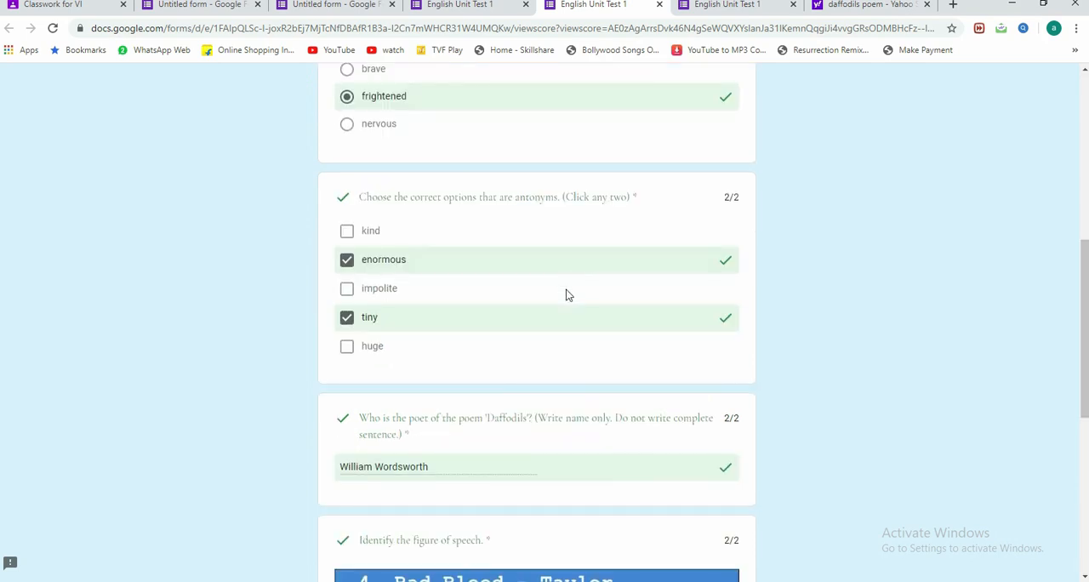
{"action": "scroll", "coordinate": [560, 308], "scroll_direction": "down", "scroll_amount": 3}
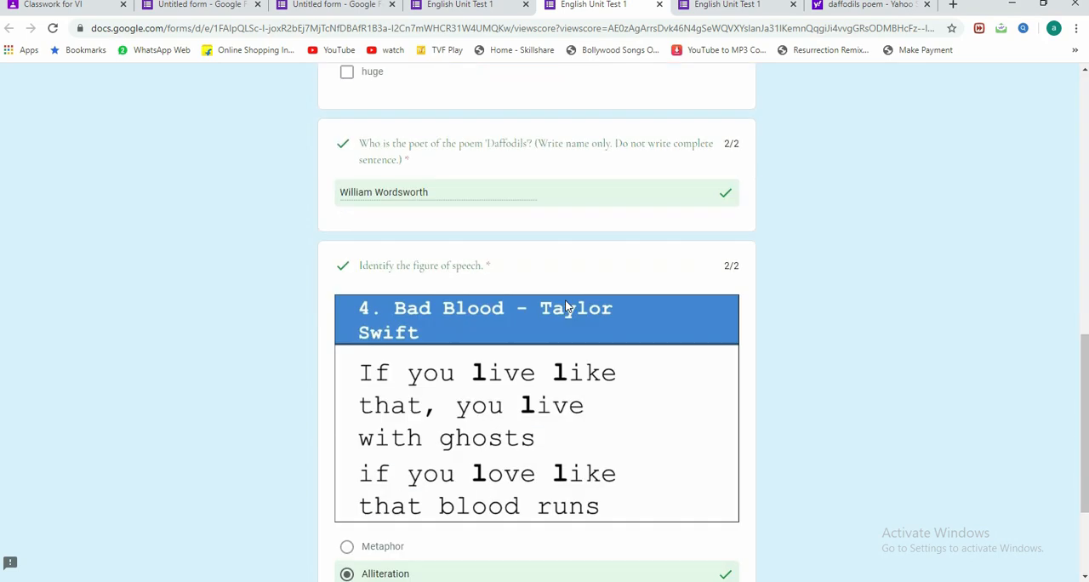
{"action": "scroll", "coordinate": [594, 336], "scroll_direction": "up", "scroll_amount": 1}
{"action": "scroll", "coordinate": [593, 336], "scroll_direction": "up", "scroll_amount": 6}
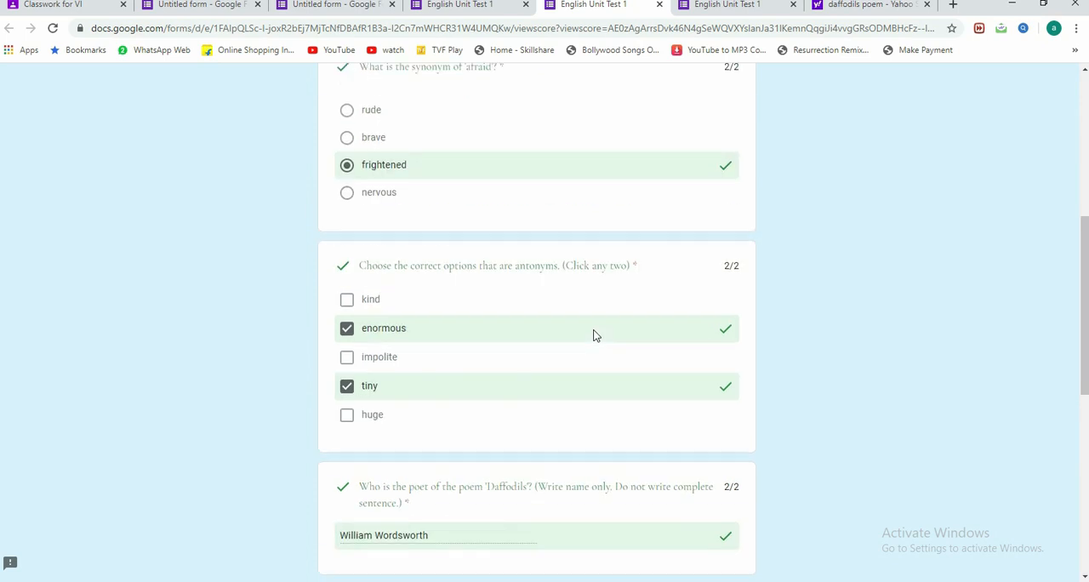
{"action": "scroll", "coordinate": [593, 336], "scroll_direction": "up", "scroll_amount": 2}
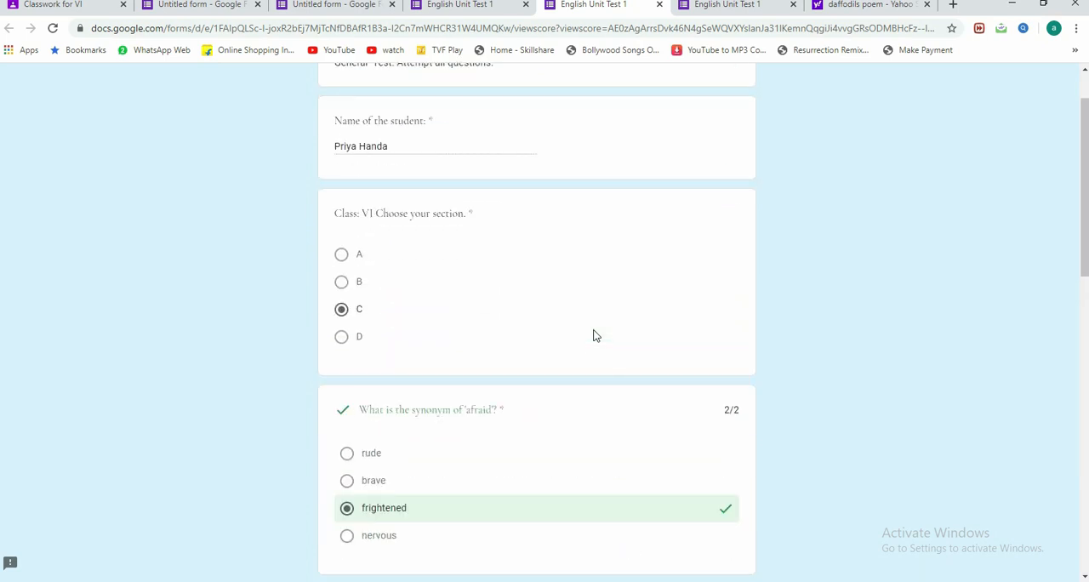
{"action": "scroll", "coordinate": [594, 336], "scroll_direction": "up", "scroll_amount": 1}
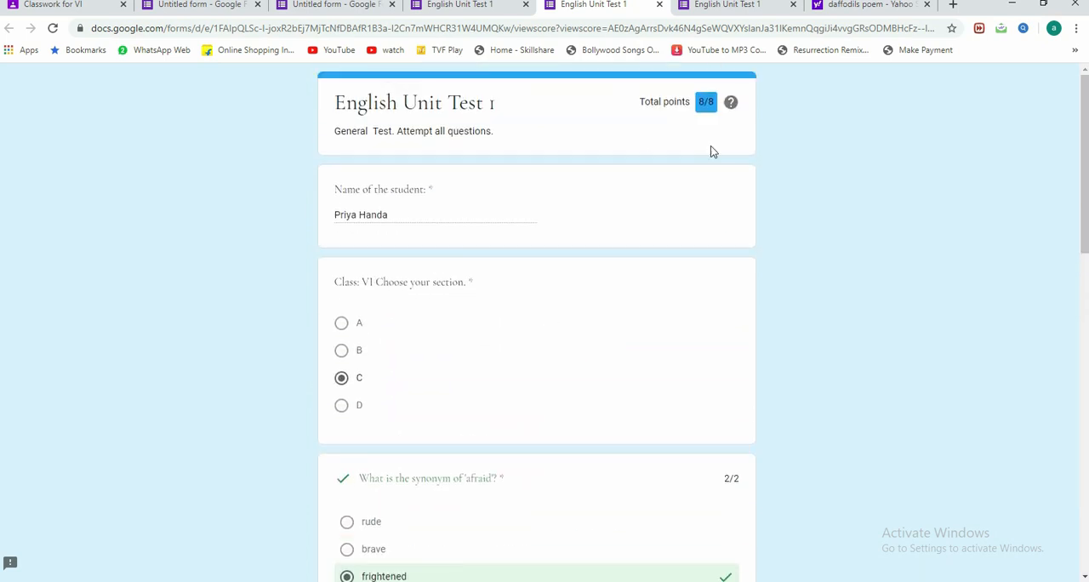
{"action": "scroll", "coordinate": [556, 277], "scroll_direction": "down", "scroll_amount": 10}
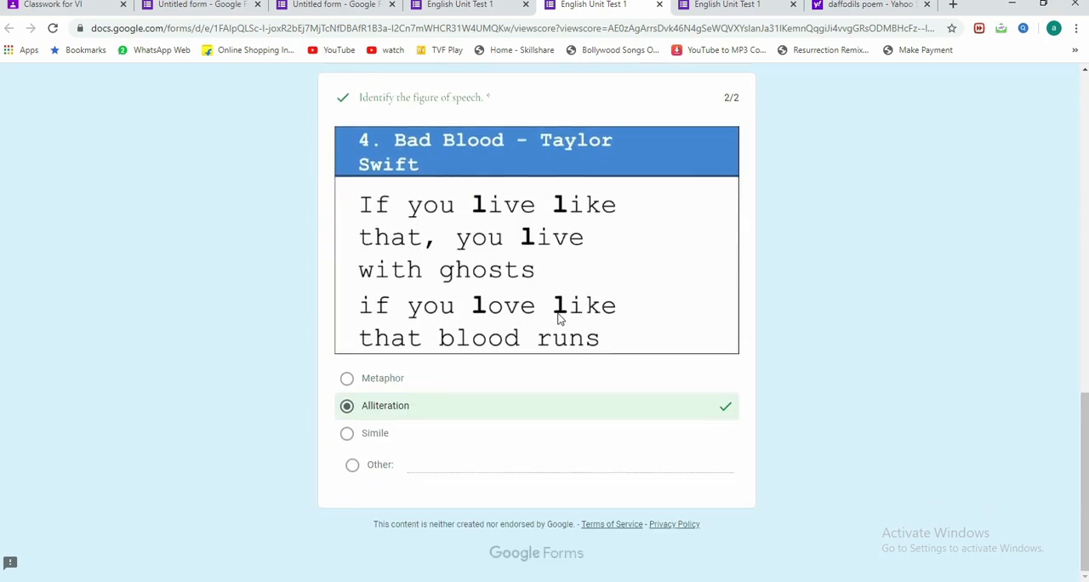
{"action": "scroll", "coordinate": [558, 316], "scroll_direction": "up", "scroll_amount": 10}
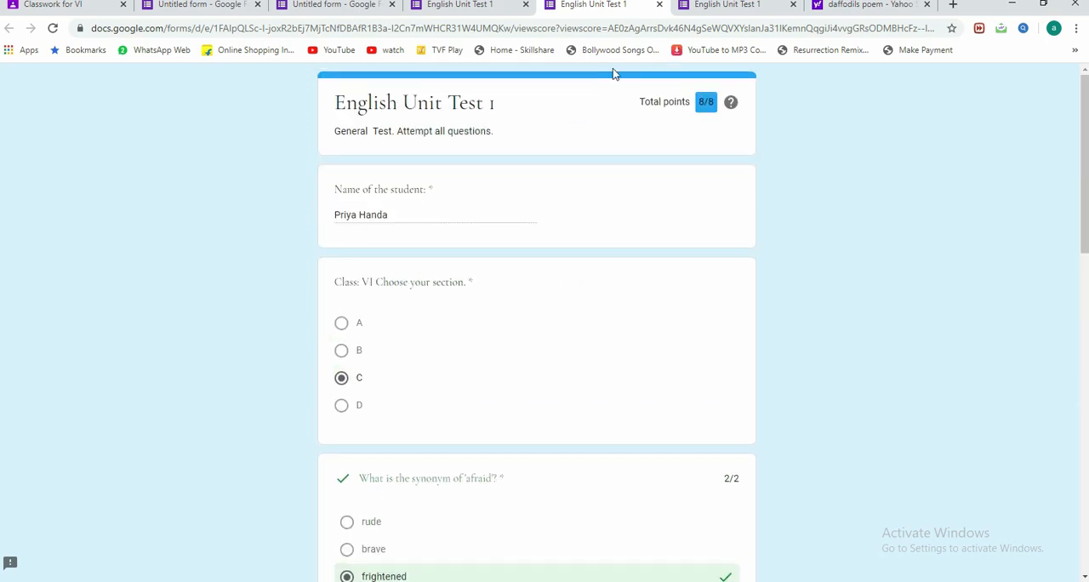
Step: Close the score and submission confirmation pages and return to the quiz's question editor
{"action": "left_click", "coordinate": [660, 6]}
{"action": "left_click", "coordinate": [659, 6]}
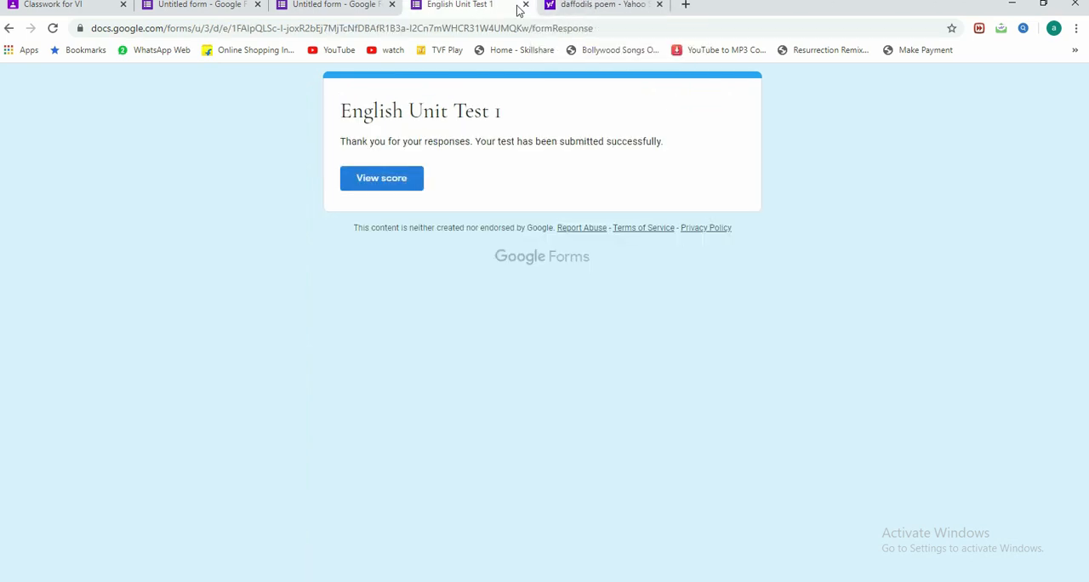
{"action": "left_click", "coordinate": [525, 6]}
{"action": "left_click", "coordinate": [356, 7]}
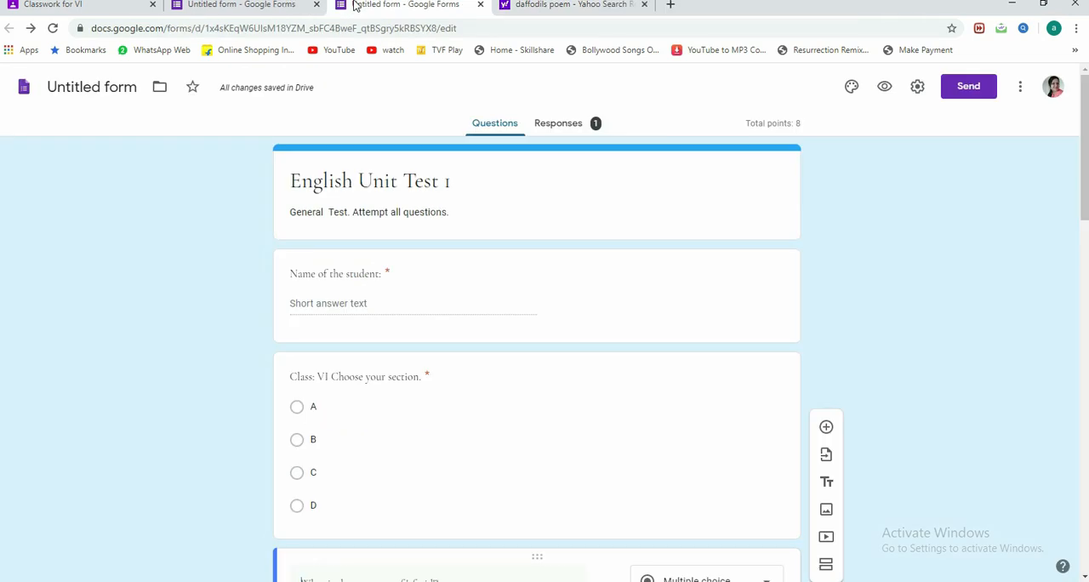
{"action": "scroll", "coordinate": [485, 335], "scroll_direction": "down", "scroll_amount": 8}
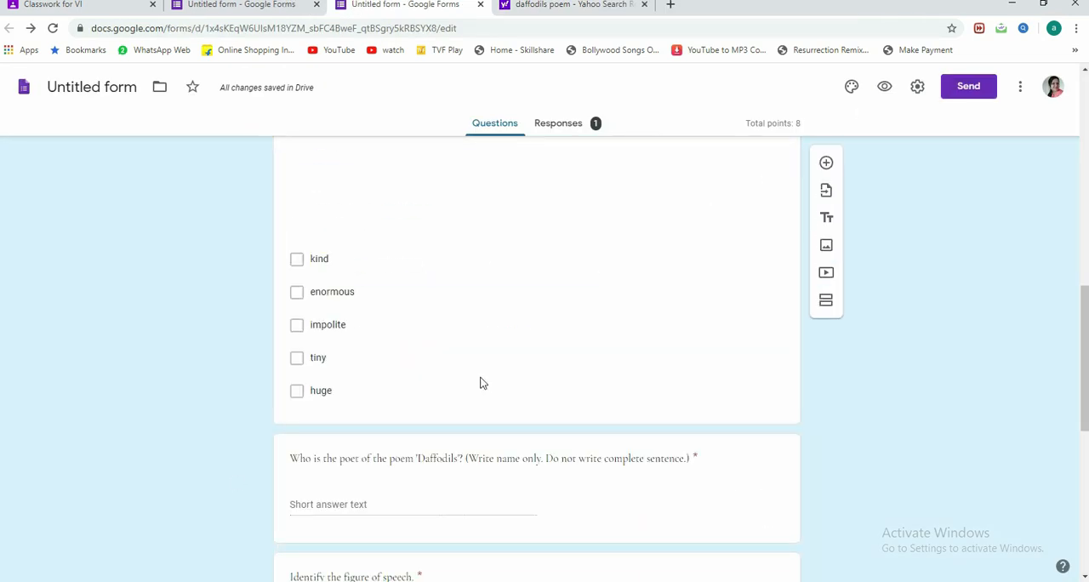
{"action": "scroll", "coordinate": [873, 280], "scroll_direction": "up", "scroll_amount": 8}
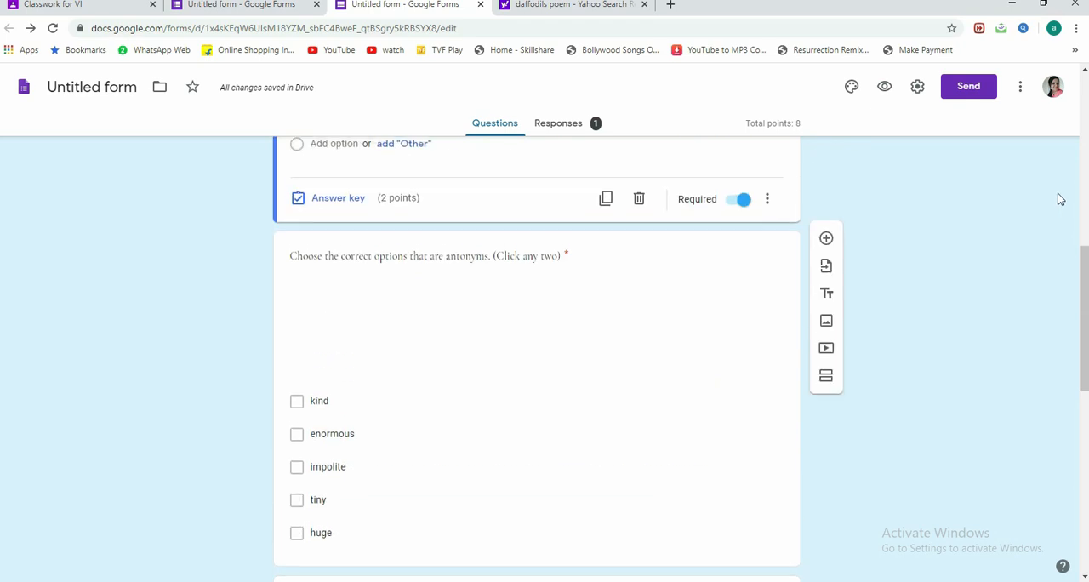
Step: Copy the quiz's sharing link from the send options, view the embed HTML option and close the sending options
{"action": "left_click", "coordinate": [989, 93]}
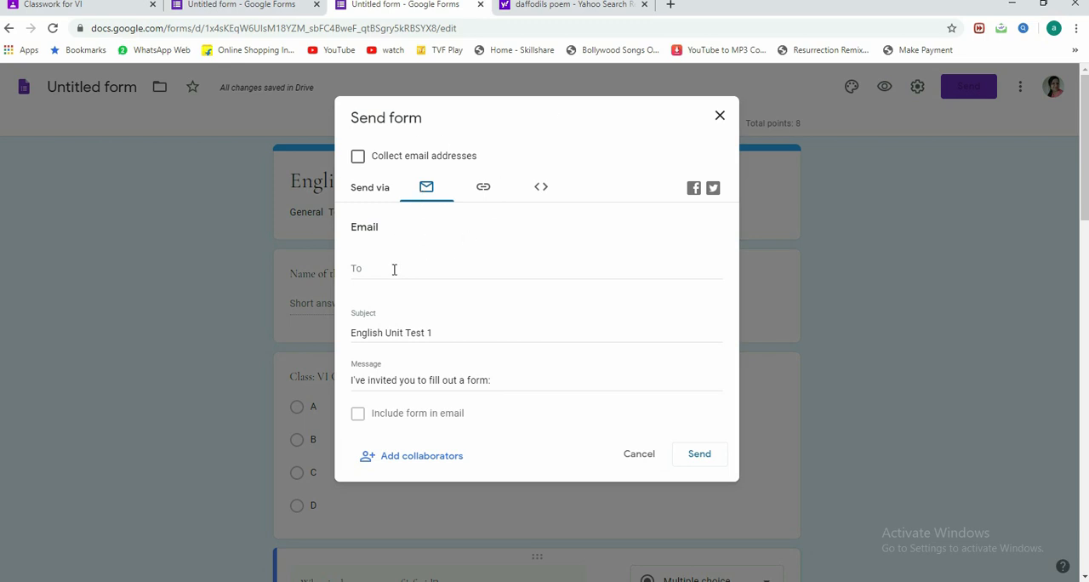
{"action": "left_click", "coordinate": [483, 191]}
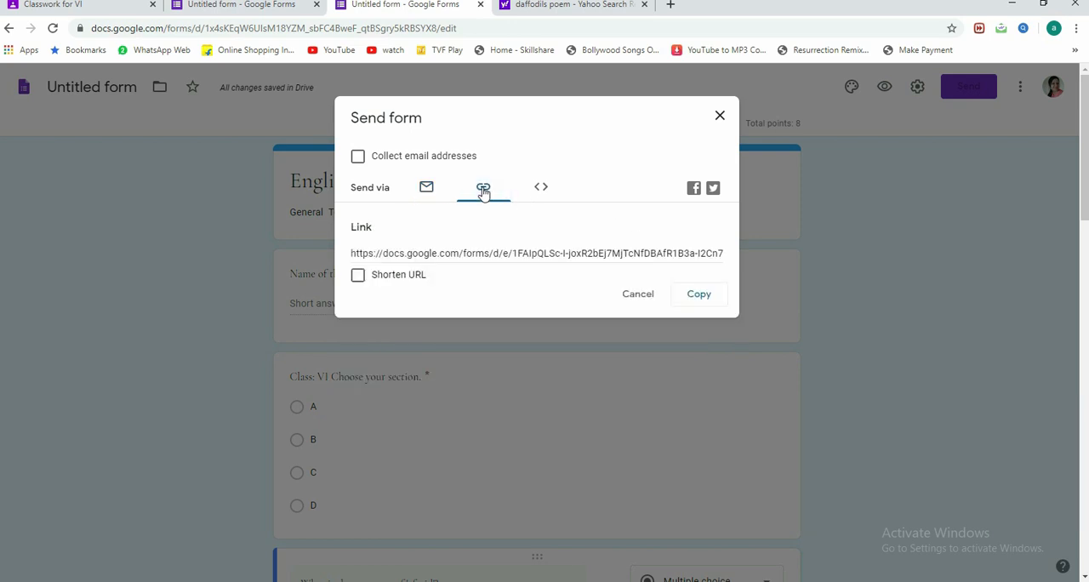
{"action": "left_click", "coordinate": [415, 252]}
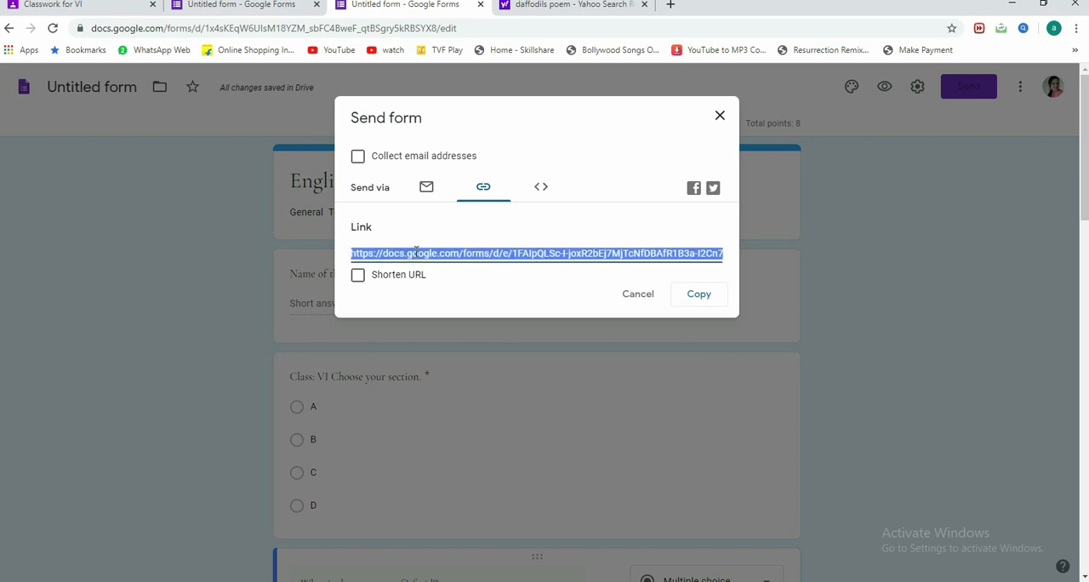
{"action": "left_click", "coordinate": [464, 231]}
{"action": "left_click", "coordinate": [699, 298]}
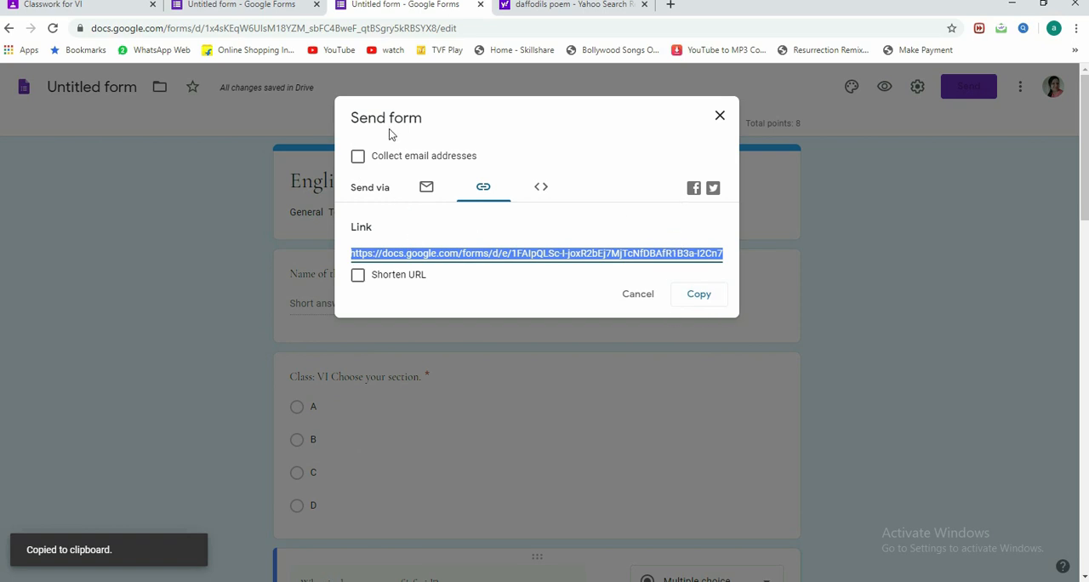
{"action": "left_click", "coordinate": [546, 193]}
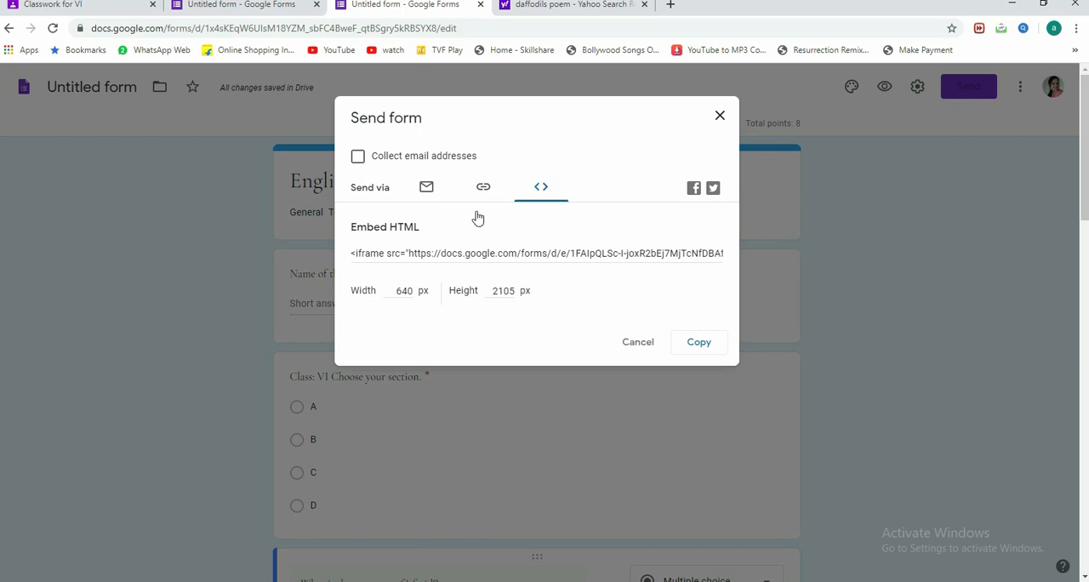
{"action": "left_click", "coordinate": [637, 349]}
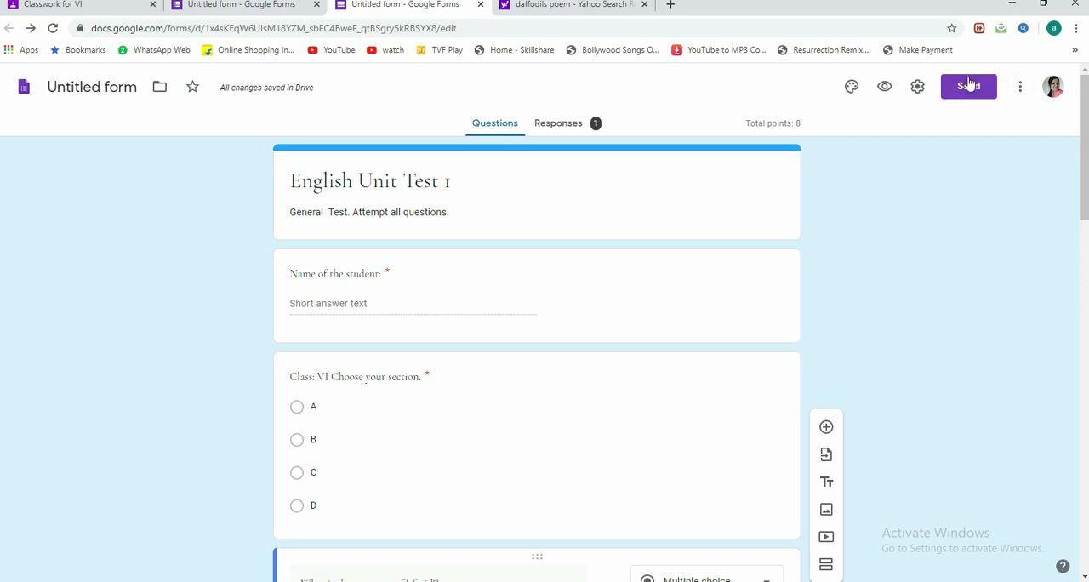
Step: Open the quiz responses and review the summary, from the score insights through the answer charts of every question
{"action": "scroll", "coordinate": [612, 361], "scroll_direction": "down", "scroll_amount": 15}
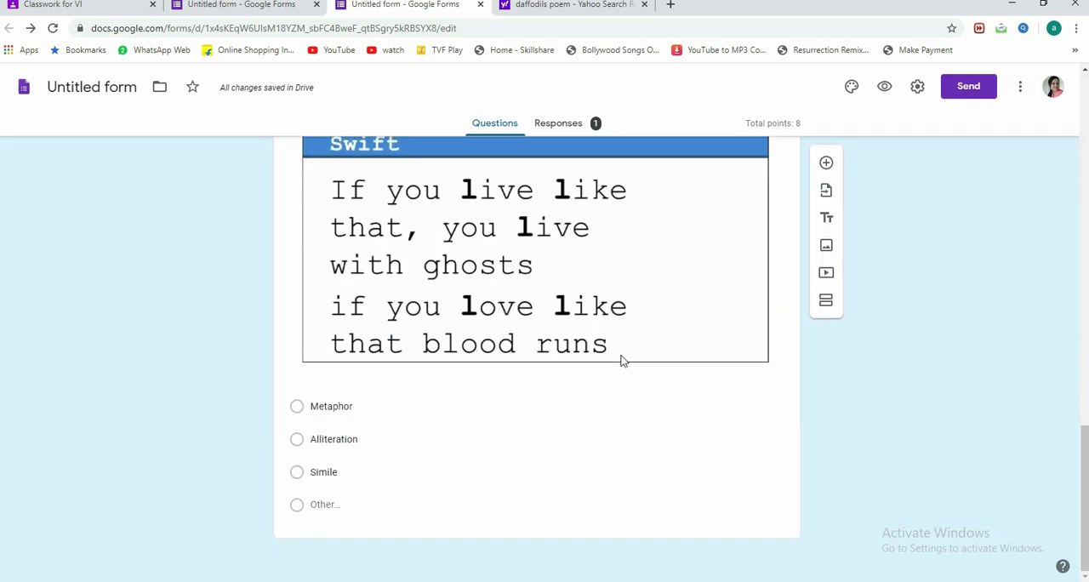
{"action": "scroll", "coordinate": [619, 362], "scroll_direction": "up", "scroll_amount": 15}
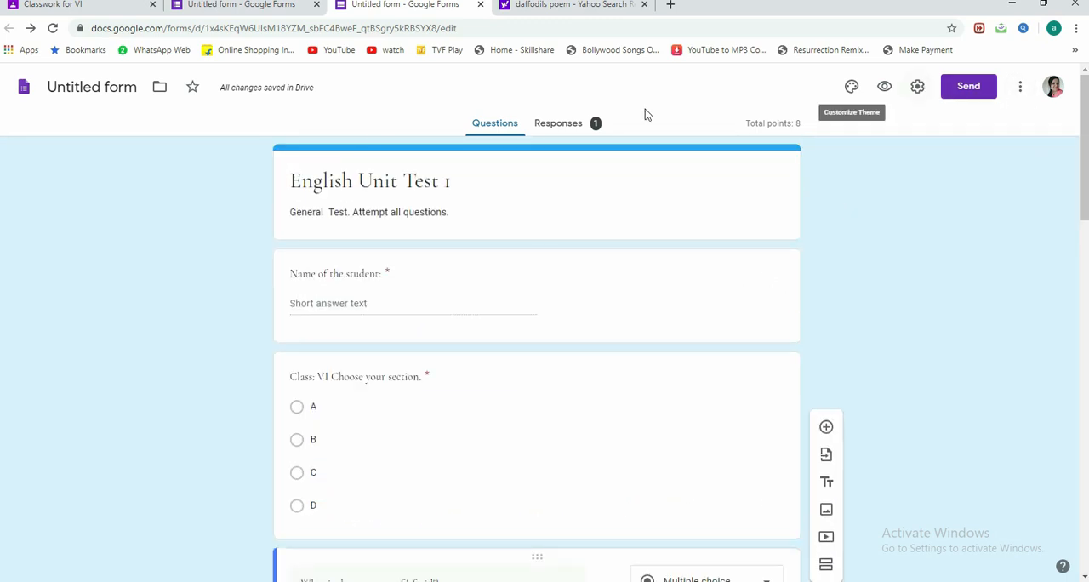
{"action": "left_click", "coordinate": [554, 129]}
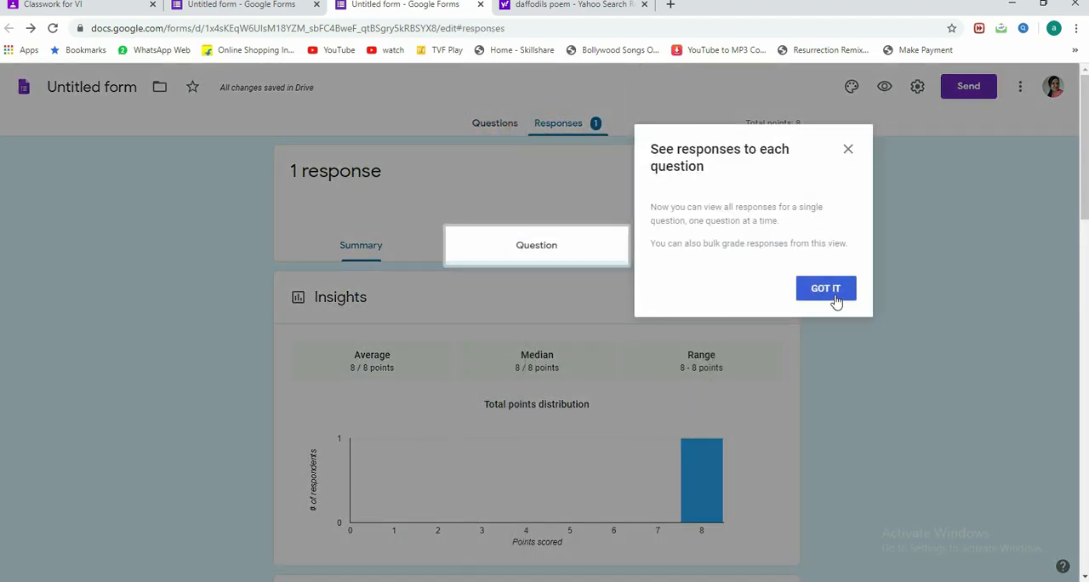
{"action": "left_click", "coordinate": [825, 289]}
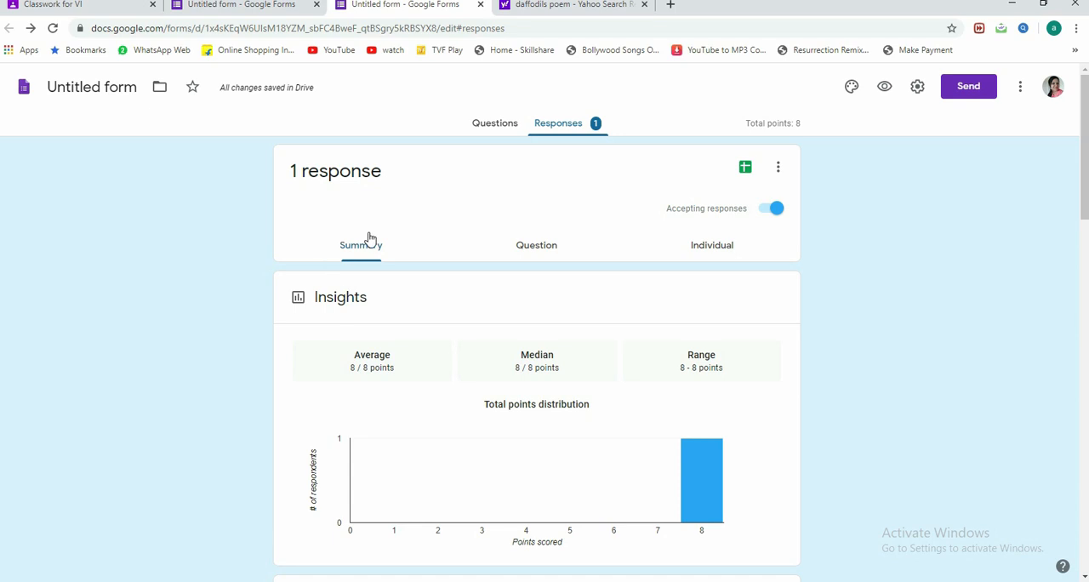
{"action": "scroll", "coordinate": [340, 298], "scroll_direction": "down", "scroll_amount": 2}
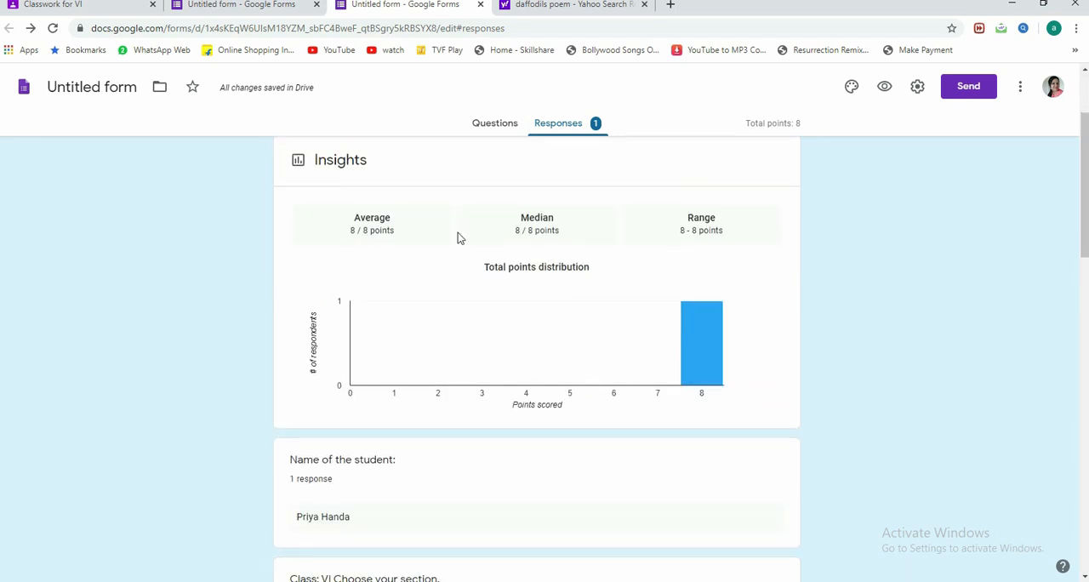
{"action": "scroll", "coordinate": [313, 476], "scroll_direction": "down", "scroll_amount": 2}
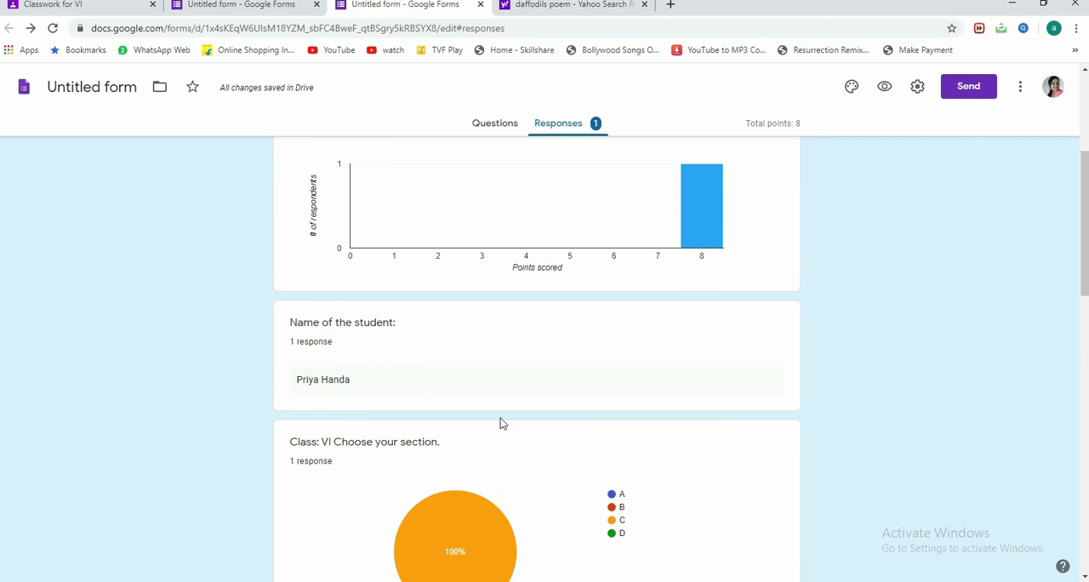
{"action": "scroll", "coordinate": [489, 417], "scroll_direction": "down", "scroll_amount": 3}
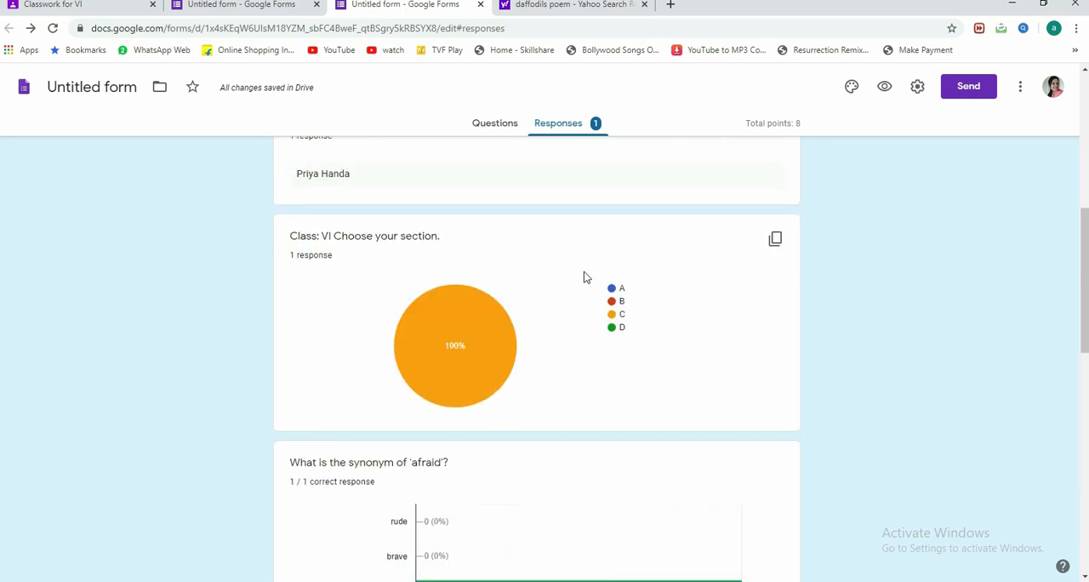
{"action": "scroll", "coordinate": [580, 396], "scroll_direction": "down", "scroll_amount": 4}
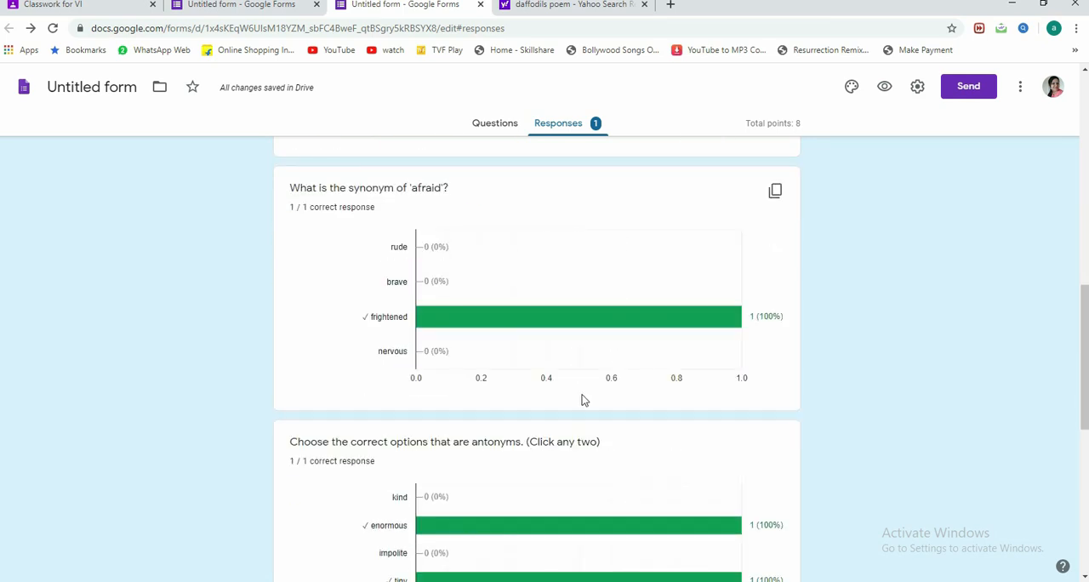
{"action": "scroll", "coordinate": [583, 400], "scroll_direction": "down", "scroll_amount": 6}
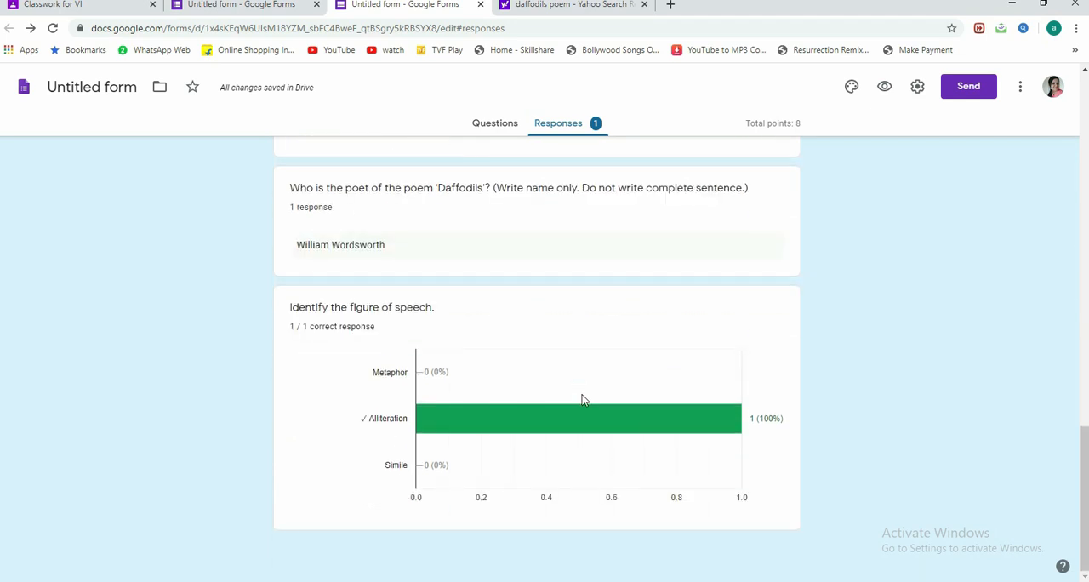